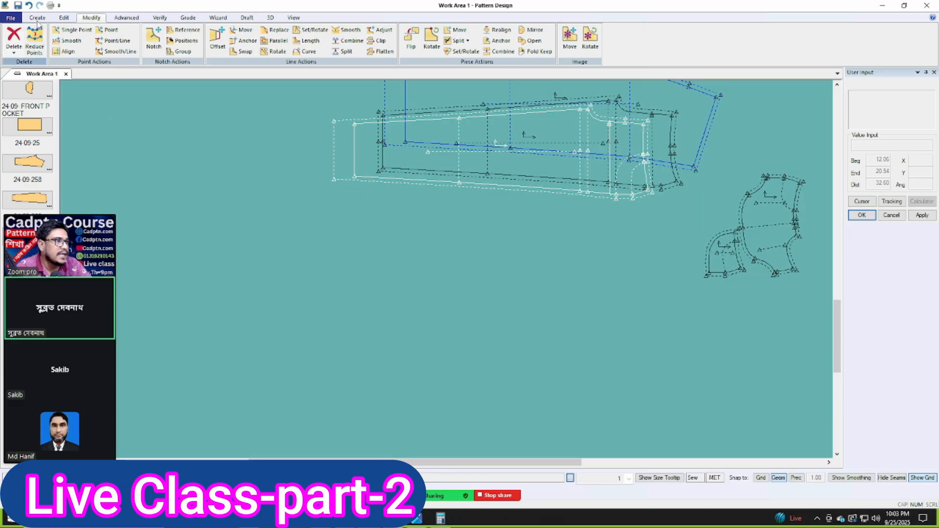
Draw a horizontal 2-point line about 41 units long as a new draft piece in the empty area below the trouser pieces.
click(43, 18)
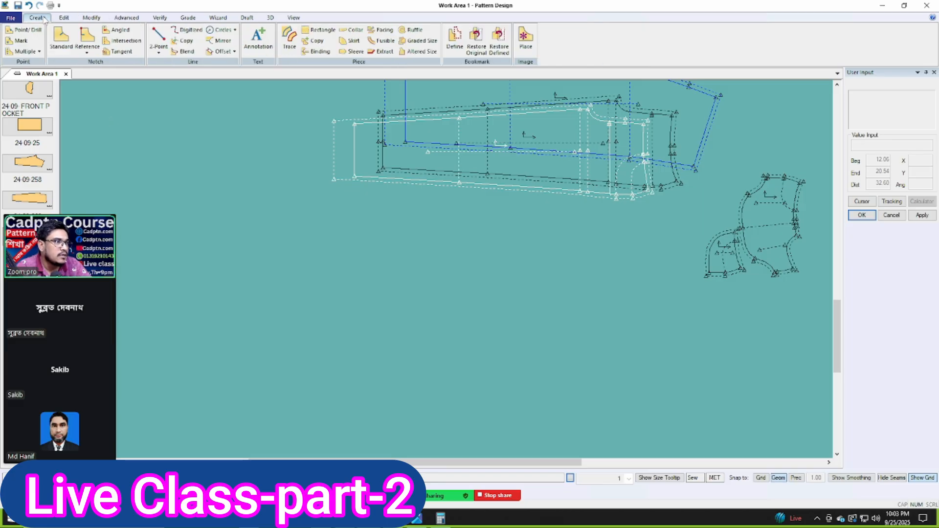
click(159, 39)
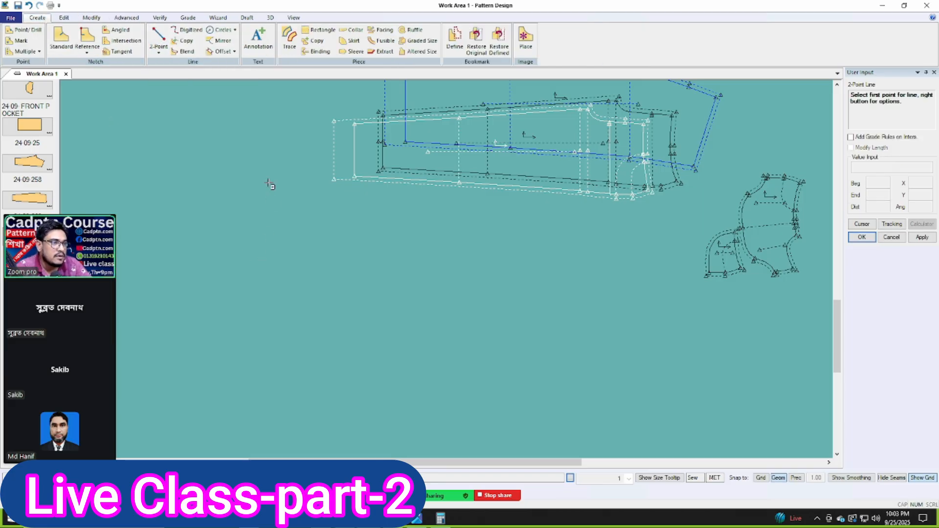
right_click(208, 178)
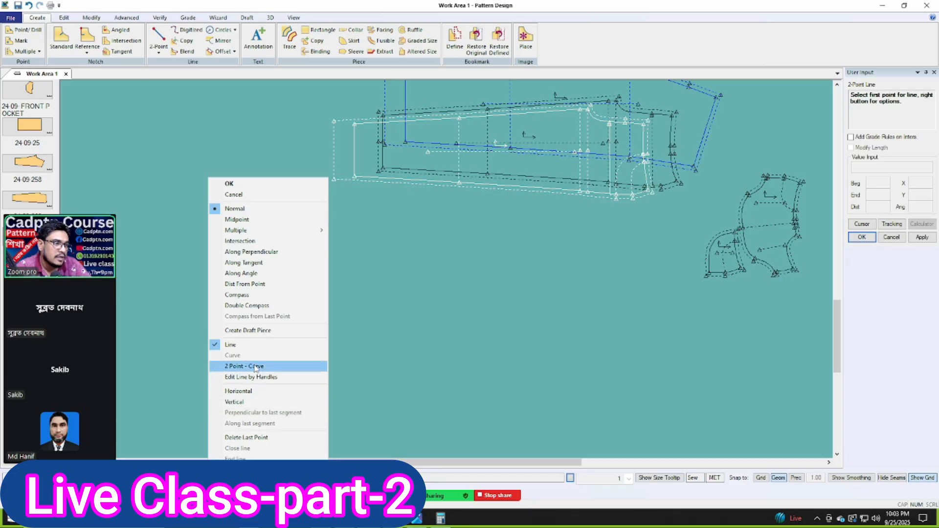
click(263, 331)
click(862, 237)
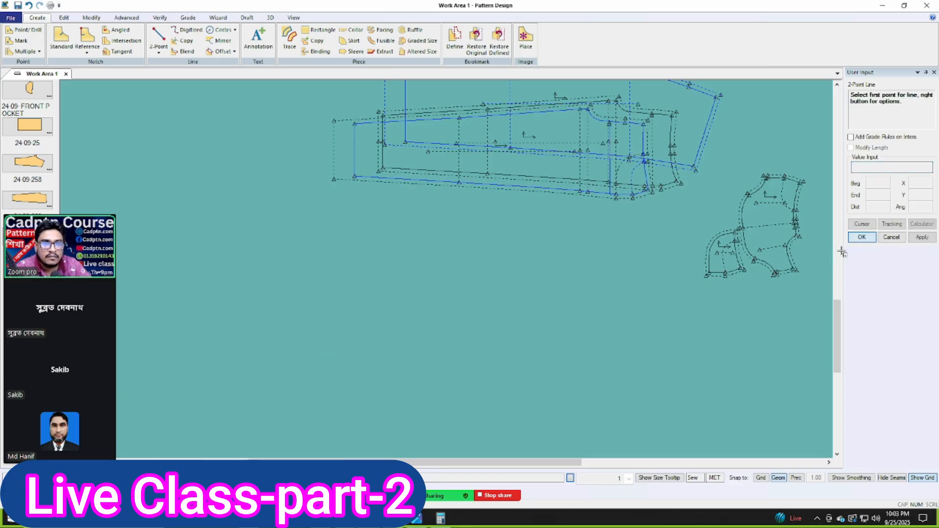
click(264, 332)
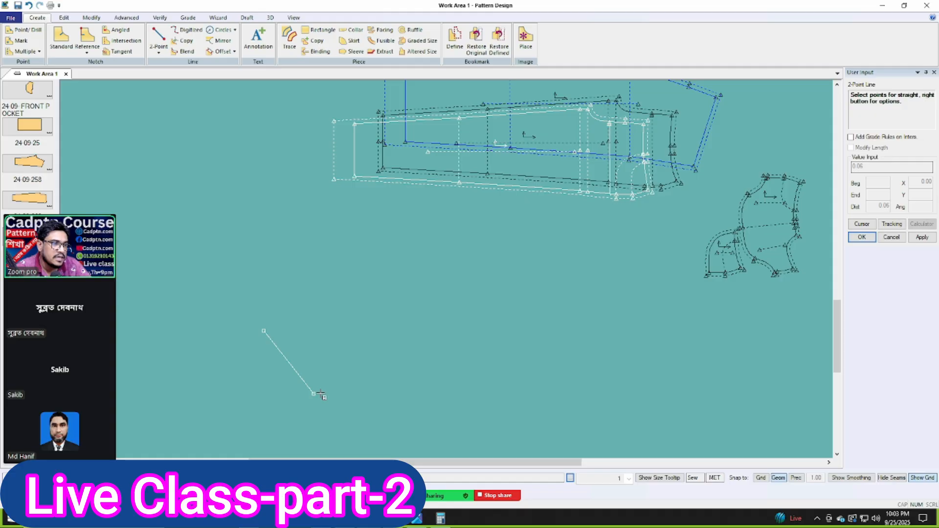
right_click(480, 307)
click(464, 227)
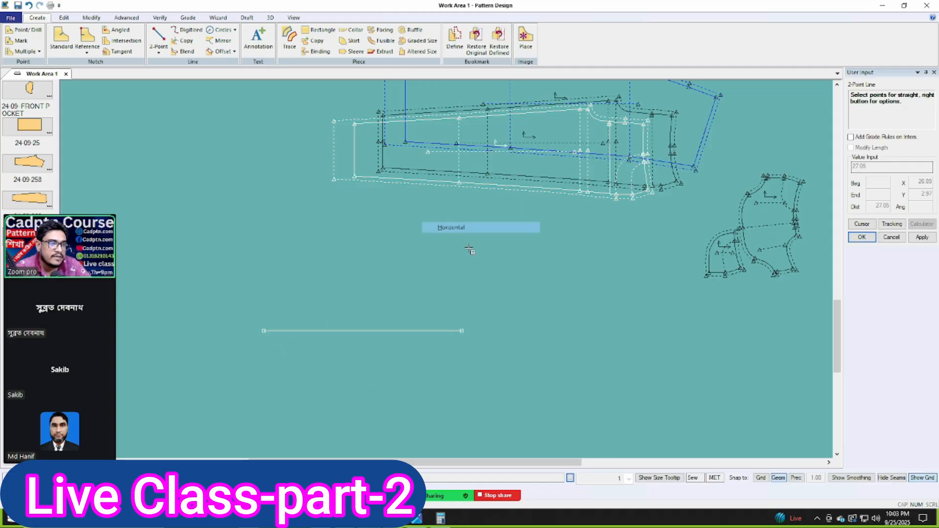
click(595, 372)
right_click(532, 272)
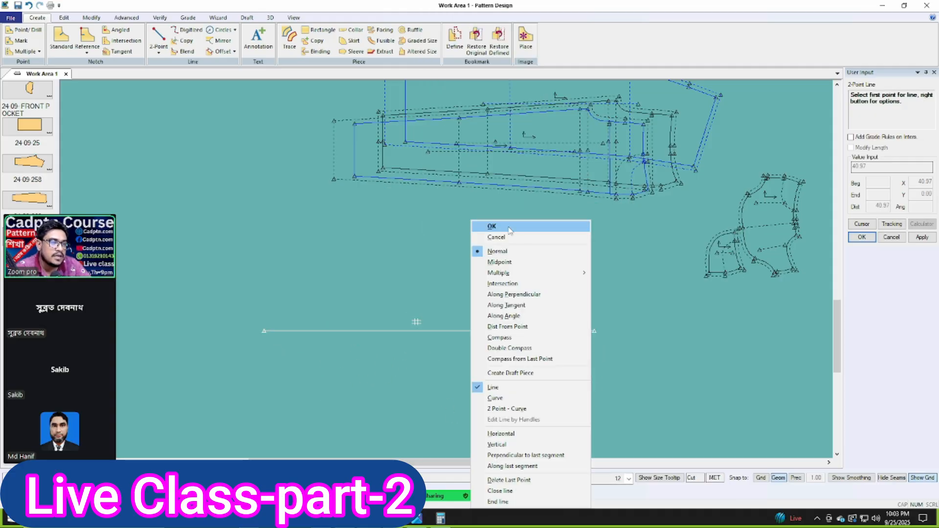
click(492, 227)
scroll(512, 263, down, 2)
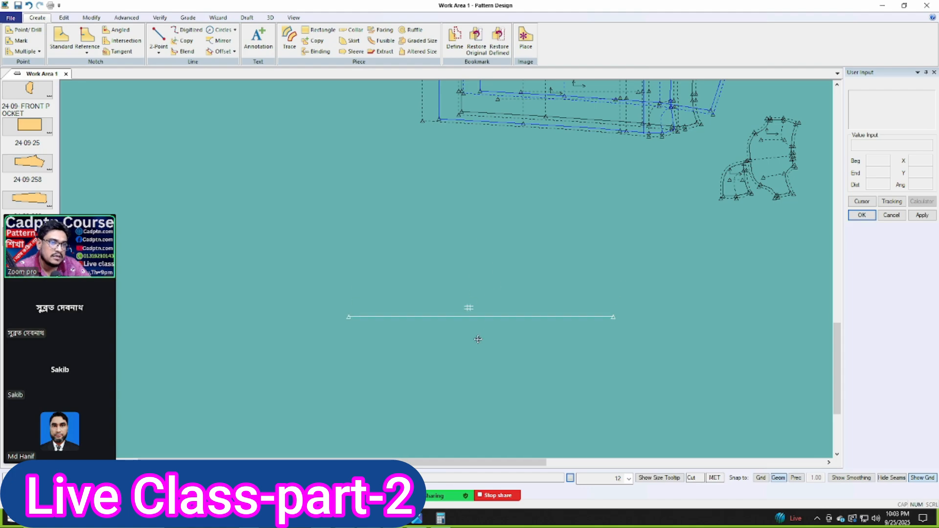
scroll(478, 339, up, 2)
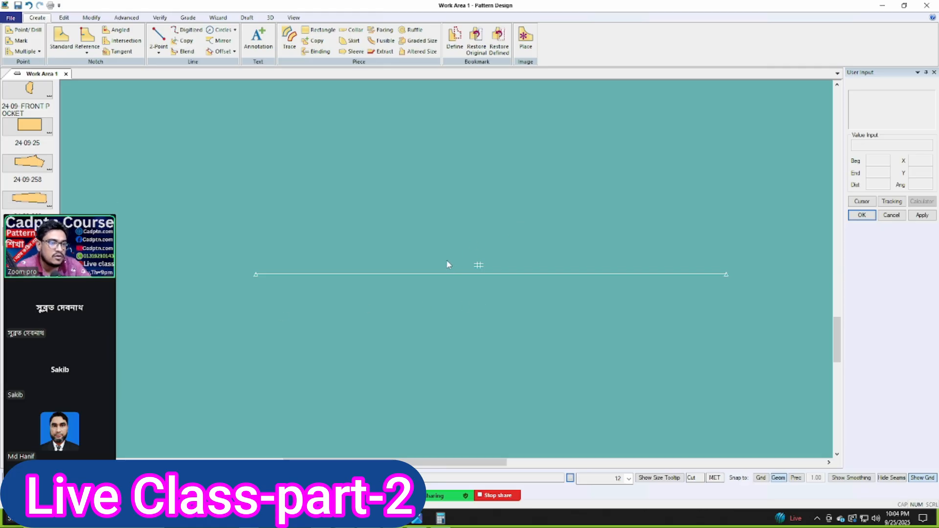
Draw a whole Perpendicular On Line through the left endpoint of the horizontal draft line.
drag(455, 275, 454, 263)
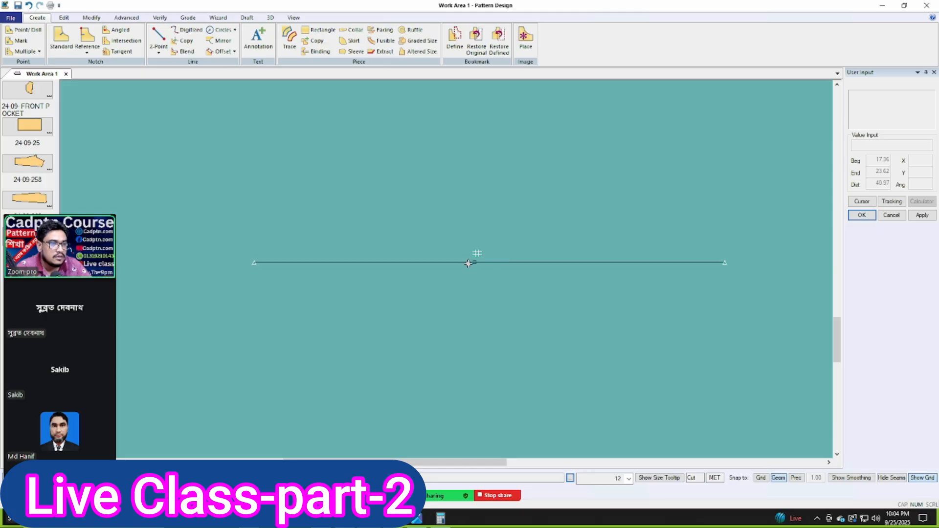
drag(462, 262, 462, 258)
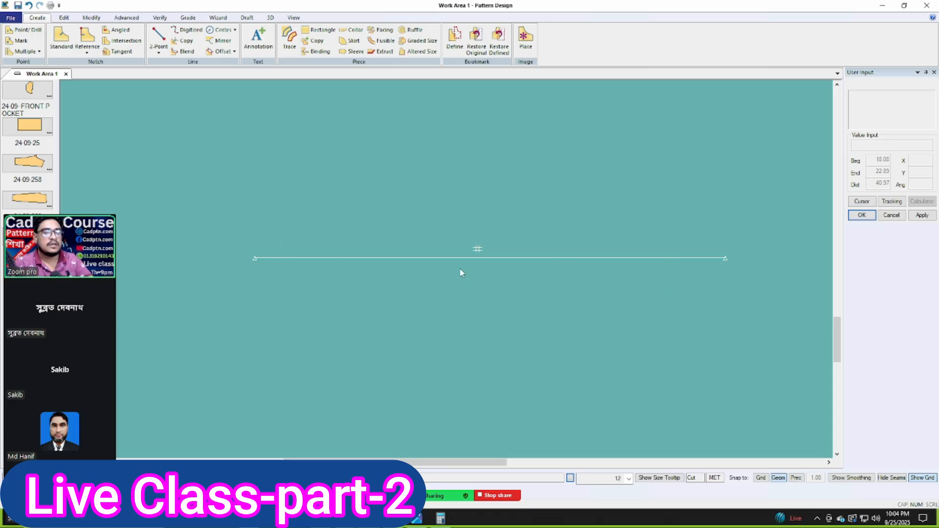
click(159, 54)
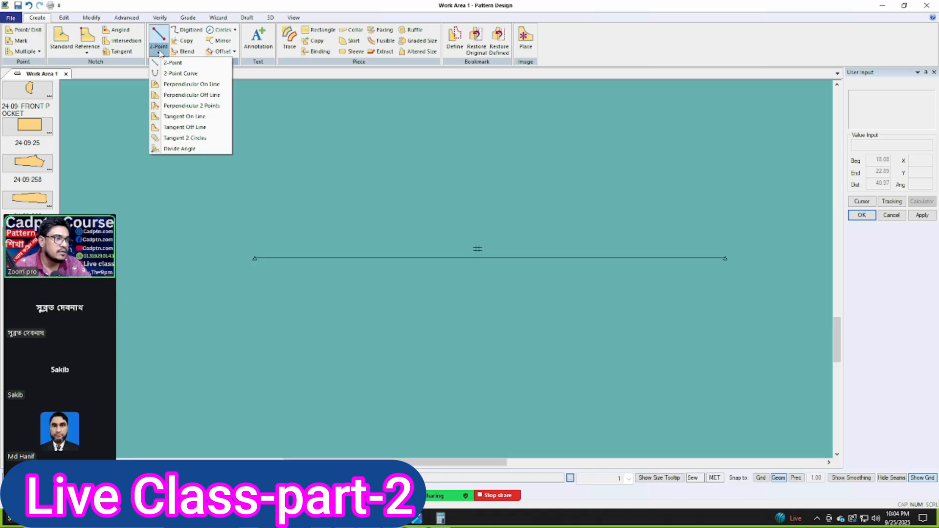
click(213, 86)
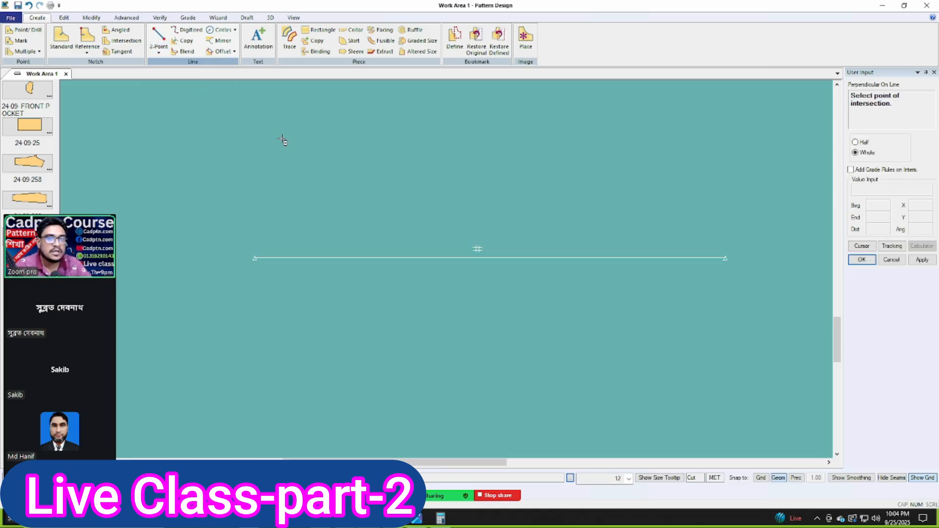
click(304, 258)
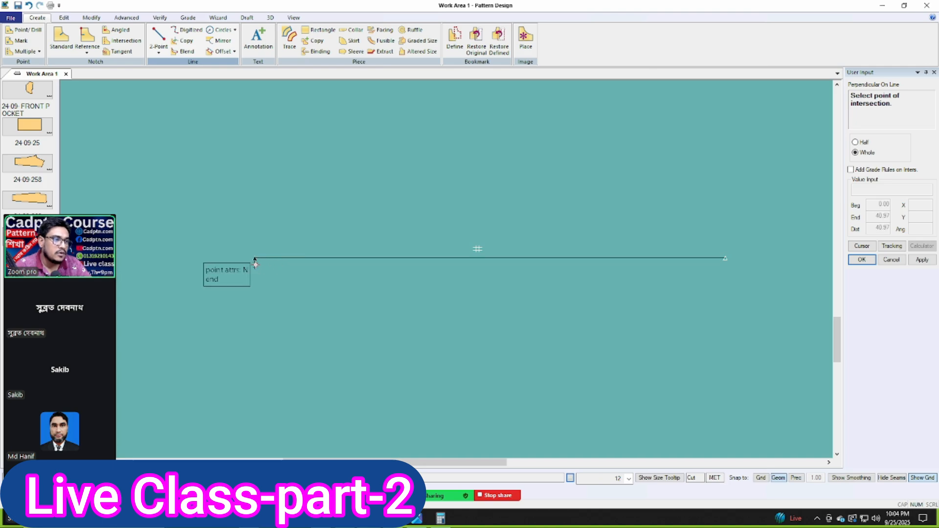
click(254, 262)
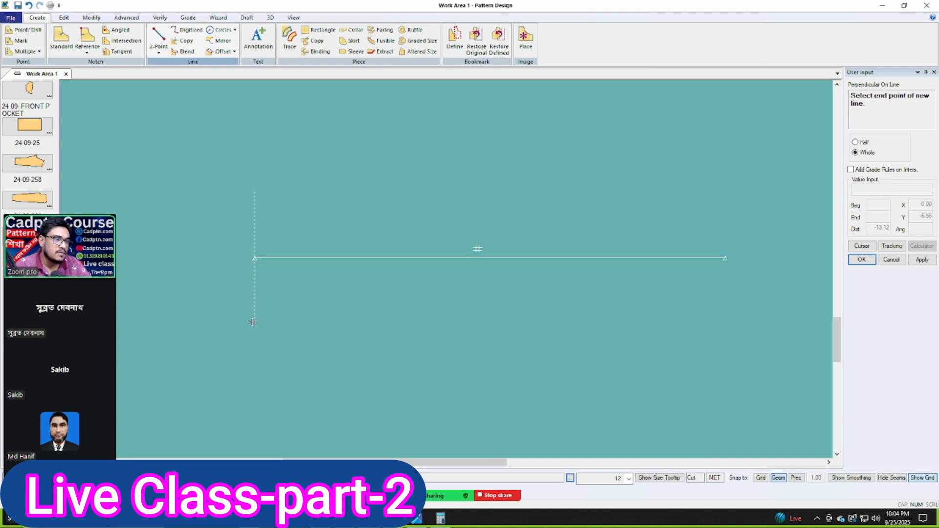
click(254, 310)
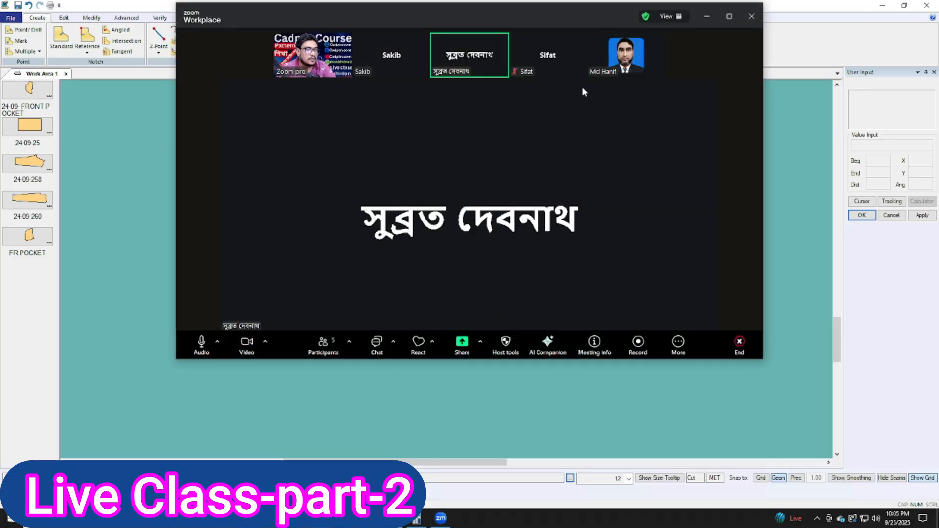
Share Screen 1 in the Zoom meeting and move the participant video strip clear of the User Input area.
click(462, 343)
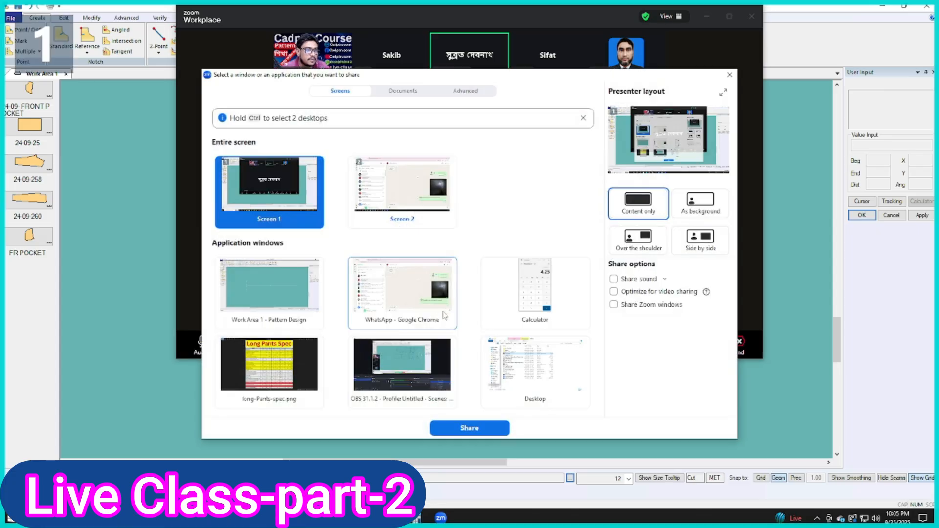
click(467, 428)
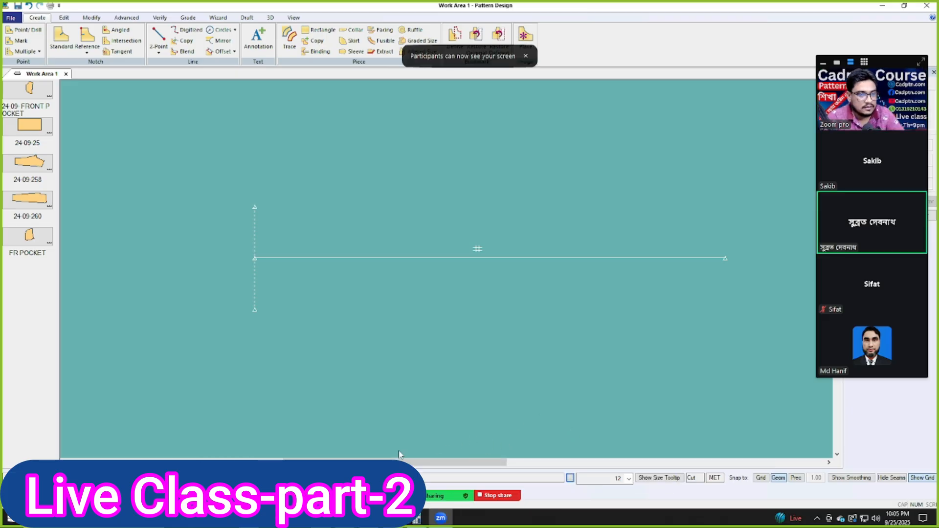
drag(888, 65, 81, 198)
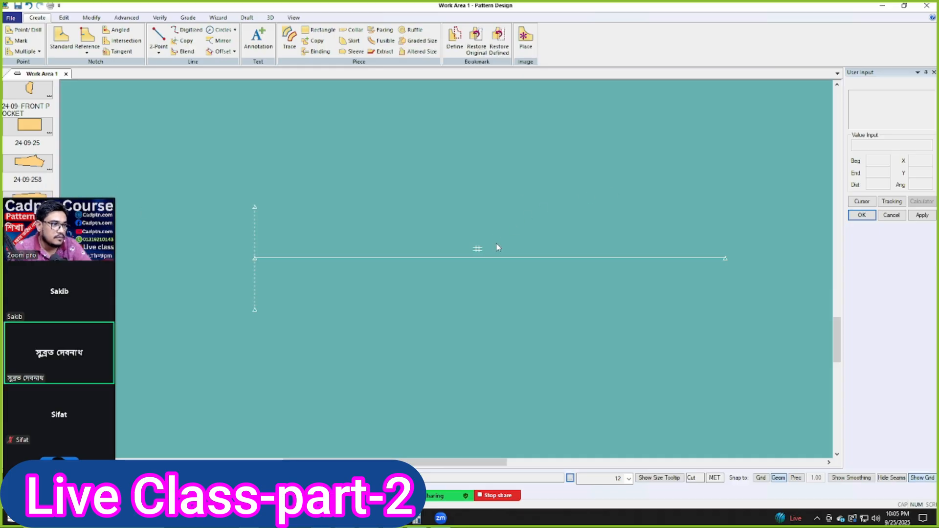
Delete the perpendicular line at the left end of the horizontal draft line.
middle_drag(464, 260, 463, 270)
scroll(463, 271, down, 7)
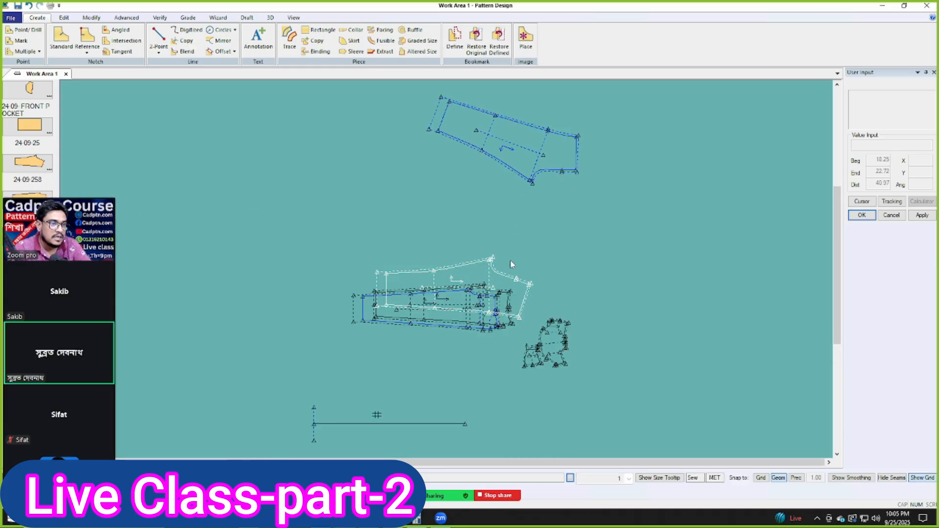
scroll(381, 447, up, 8)
middle_drag(358, 387, 307, 284)
key(d)
click(250, 237)
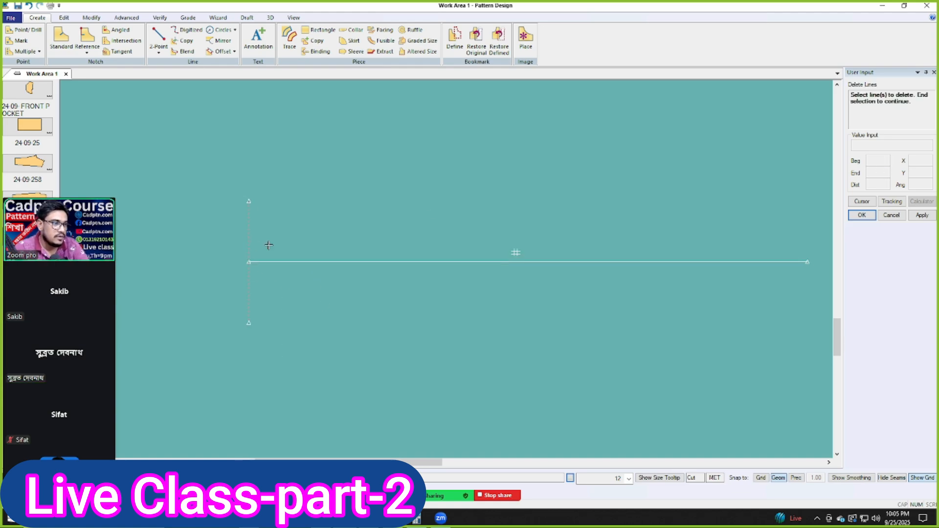
right_click(457, 205)
click(458, 205)
right_click(457, 205)
click(458, 206)
middle_drag(457, 261, 428, 265)
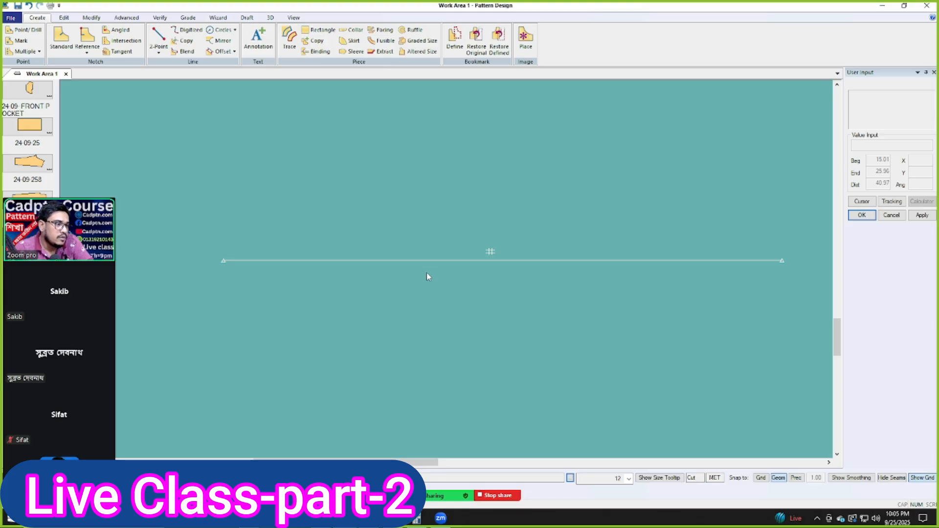
Add a taller whole perpendicular line at the left endpoint of the horizontal draft line, extending equally above and below it.
click(160, 53)
click(191, 84)
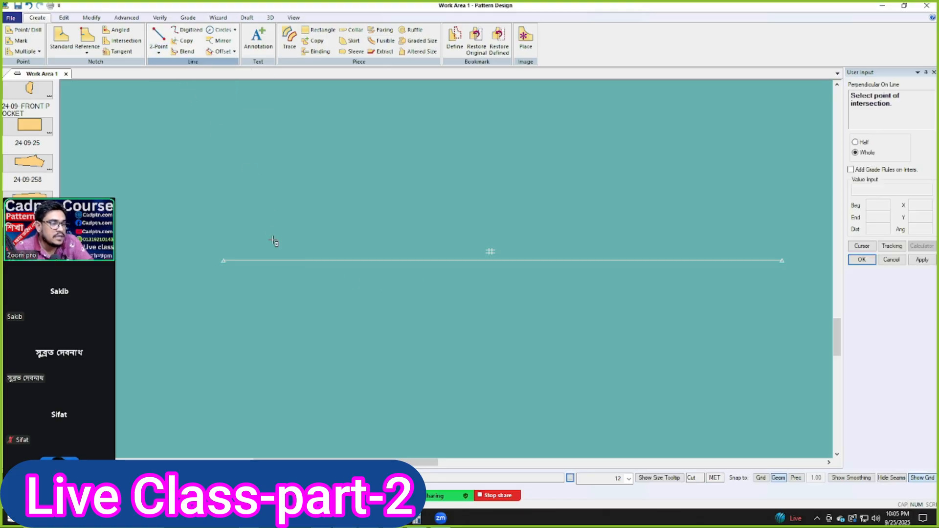
click(225, 261)
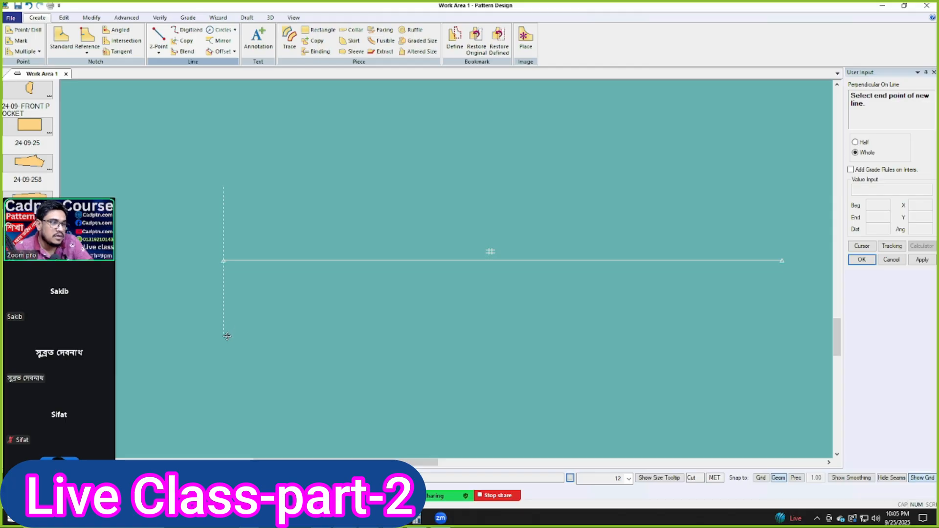
click(227, 336)
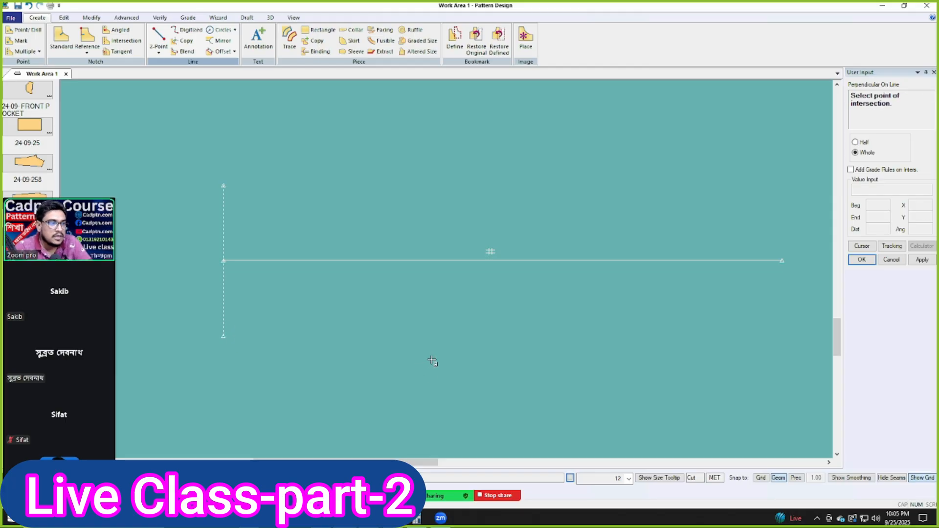
right_click(594, 170)
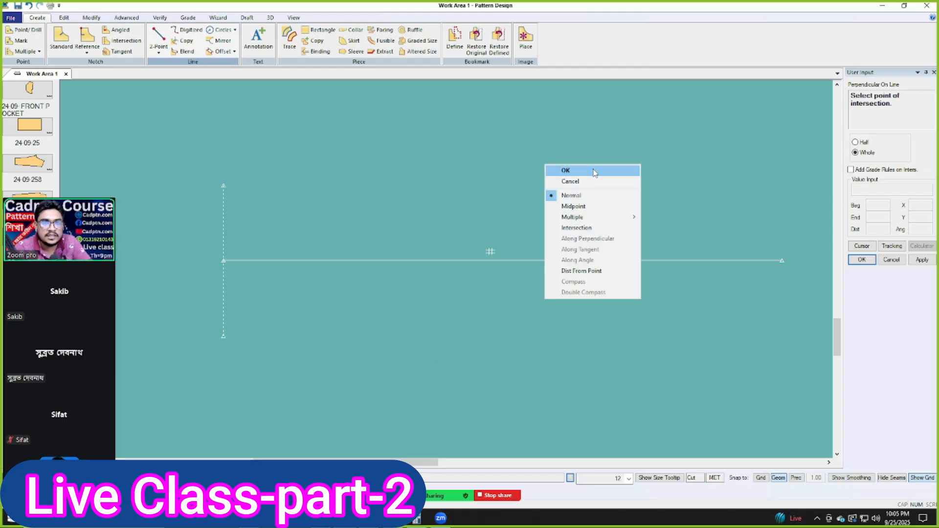
click(595, 171)
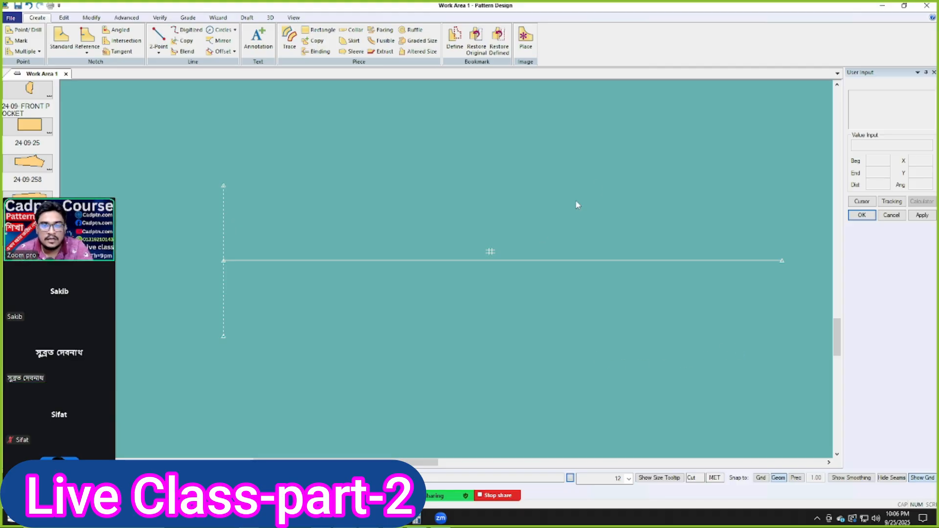
middle_drag(412, 268, 424, 257)
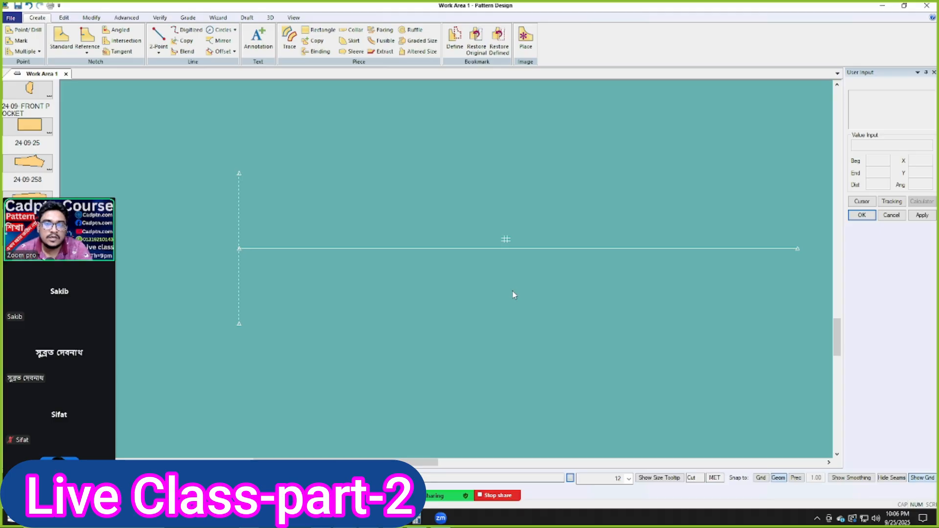
middle_drag(533, 256, 527, 242)
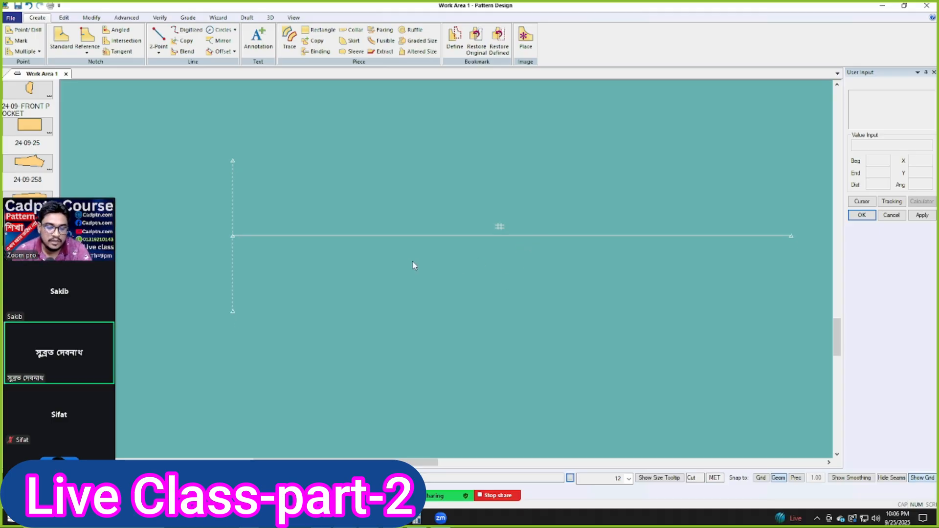
key(F8)
scroll(426, 266, down, 3)
middle_drag(438, 262, 459, 248)
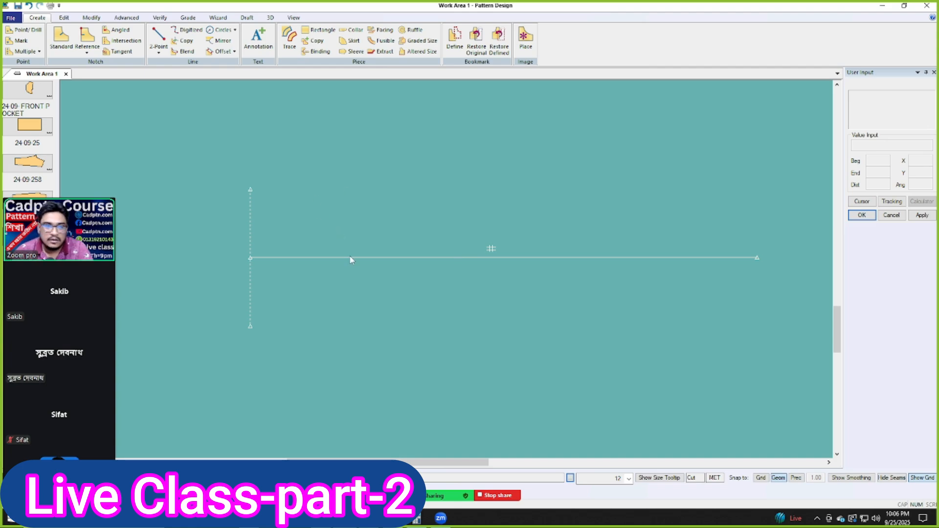
click(158, 52)
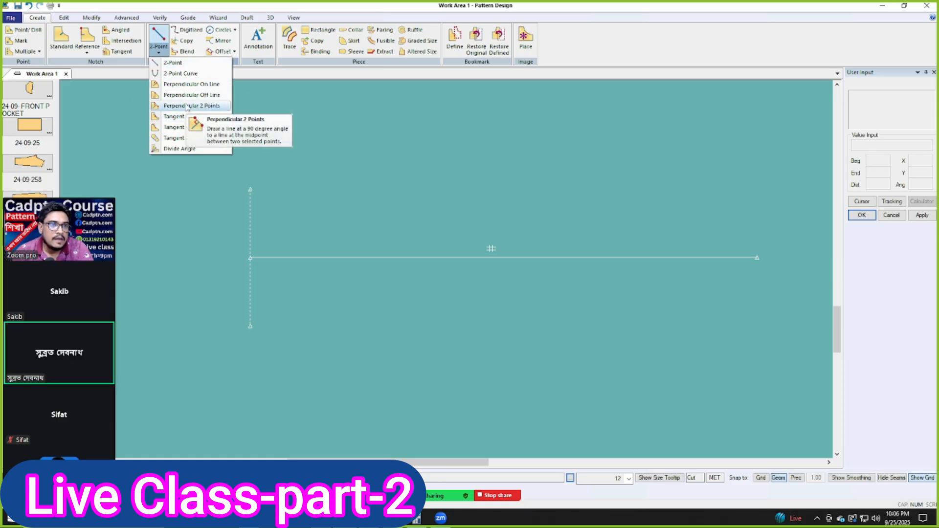
click(493, 277)
middle_drag(488, 250, 482, 262)
scroll(485, 264, up, 1)
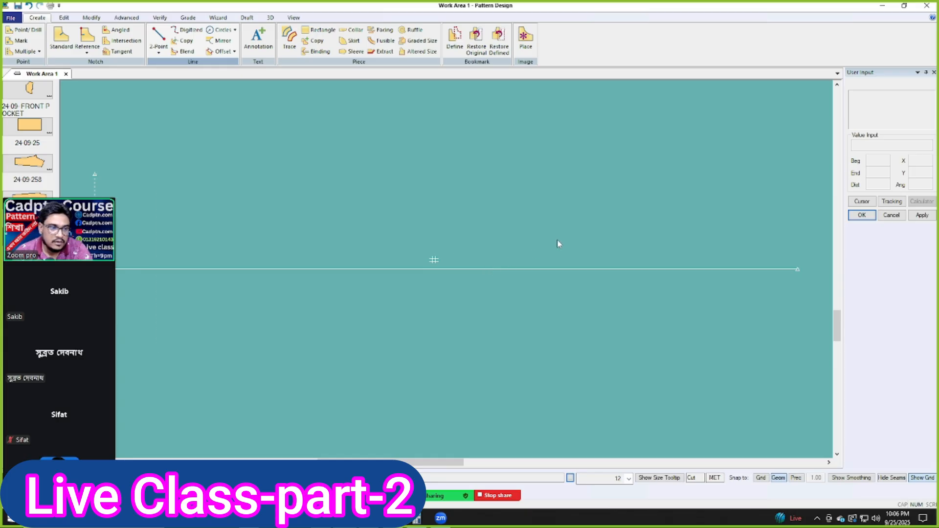
Move the trouser piece with the solid black outline out of the overlapping stack into the empty space to its left.
scroll(558, 241, down, 2)
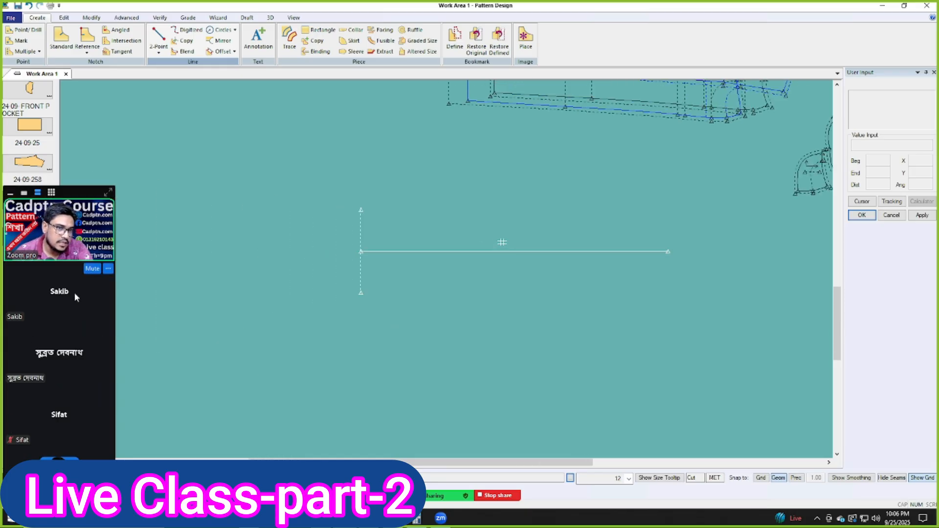
scroll(465, 348, down, 1)
click(562, 185)
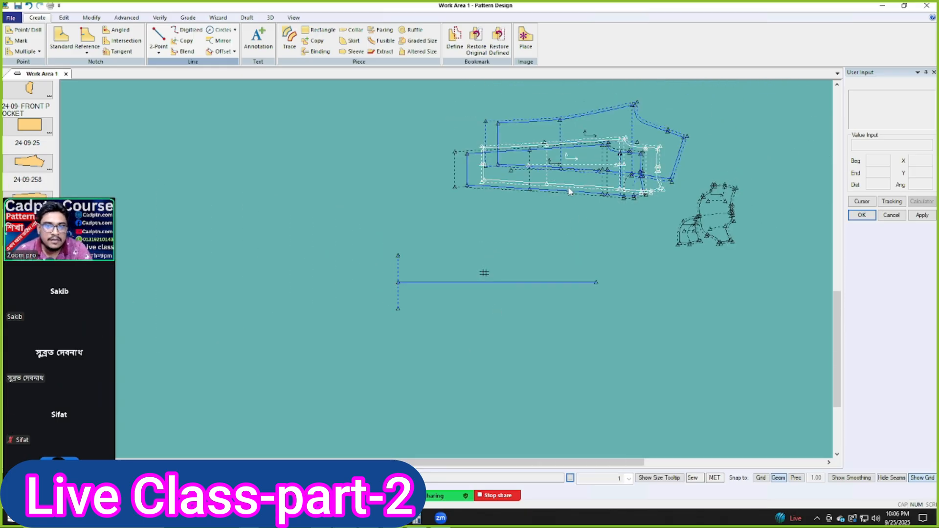
scroll(436, 218, up, 1)
click(284, 208)
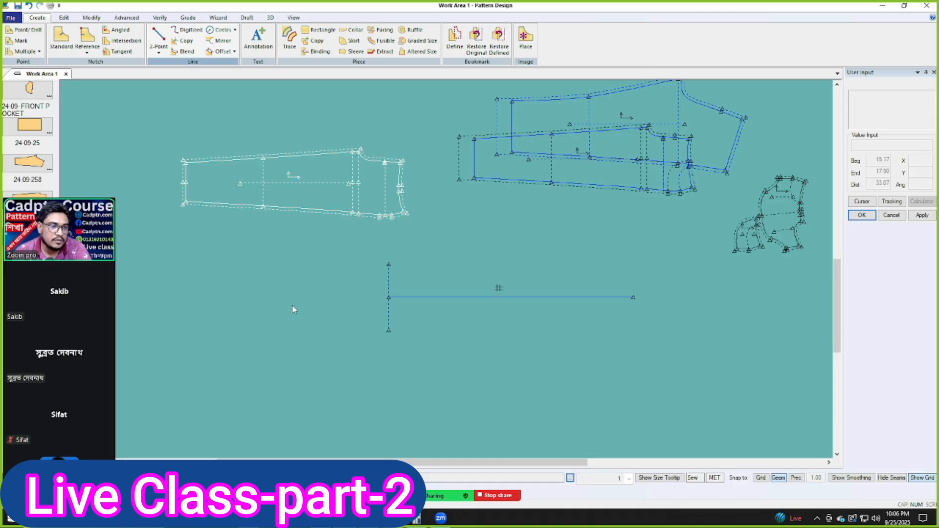
Move the separated trouser piece higher in the work area, and move the draft lines up above the overlapping trouser pieces.
click(341, 183)
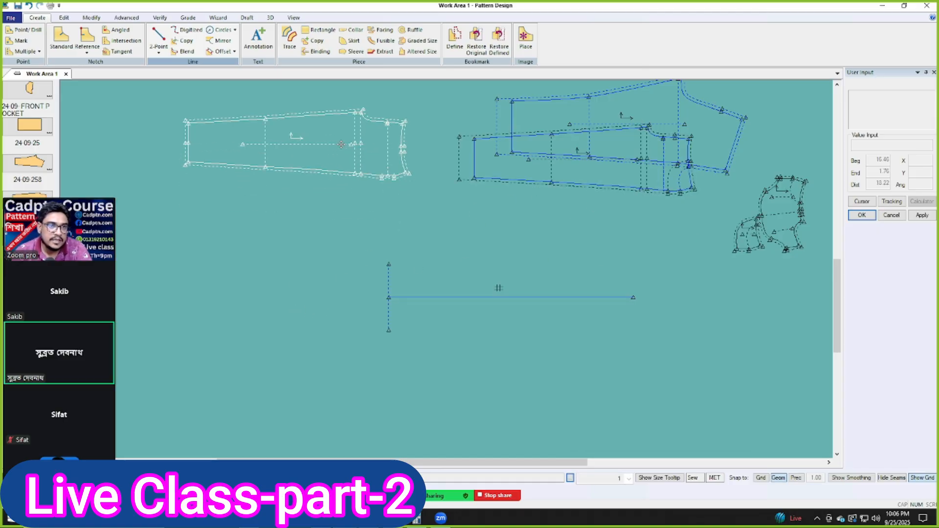
click(345, 145)
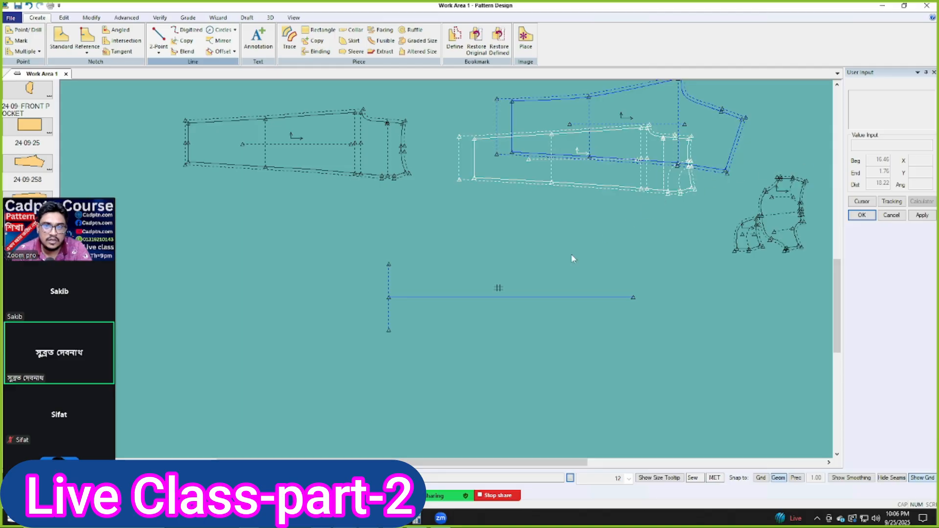
click(489, 313)
click(691, 98)
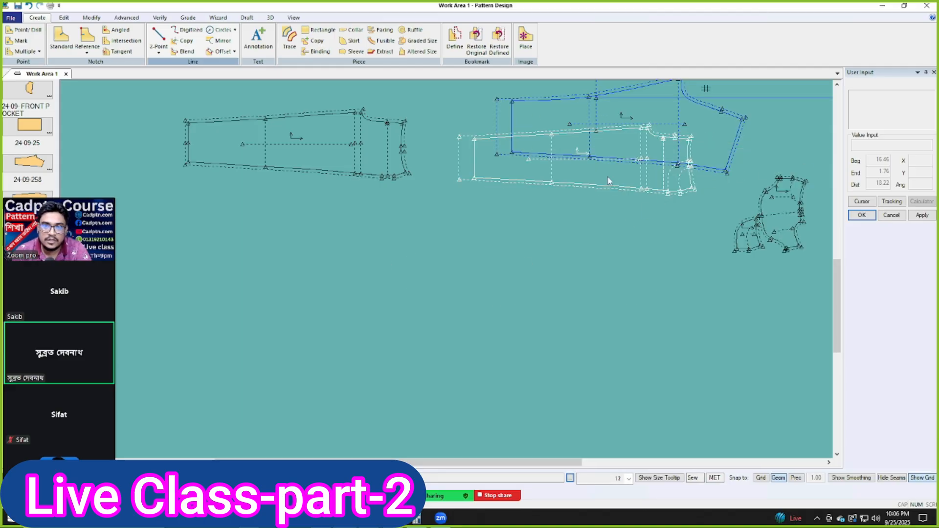
Separate the two overlapping trouser pieces, placing the smaller one with the pocket curve directly below the larger one.
click(608, 182)
click(607, 262)
click(612, 174)
click(568, 206)
click(599, 253)
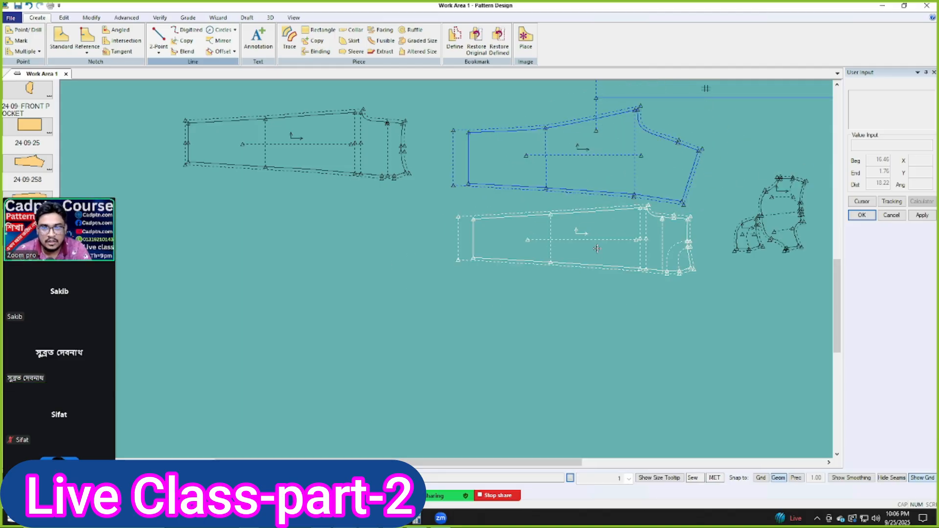
click(592, 250)
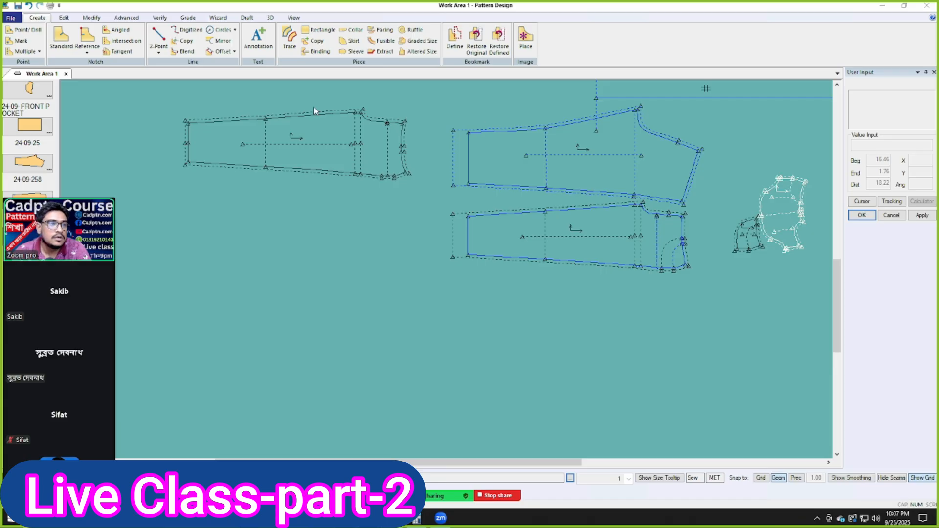
Create a second work area and open the student's 24-09-25 ZIP file from the Desktop.
click(10, 17)
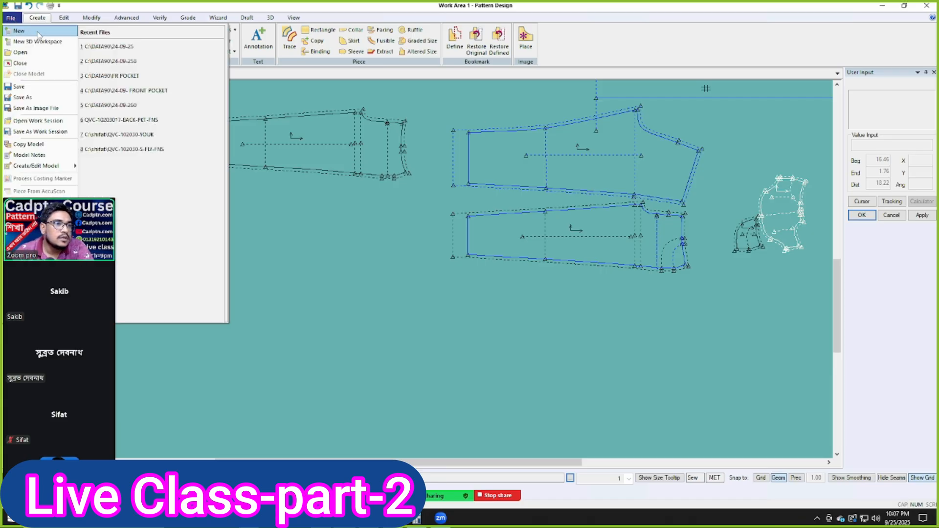
click(22, 31)
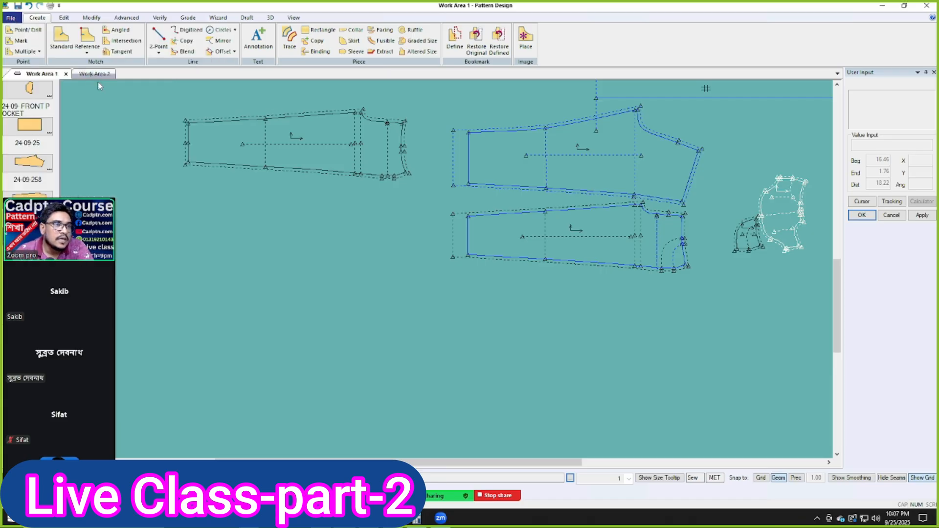
click(11, 17)
click(27, 54)
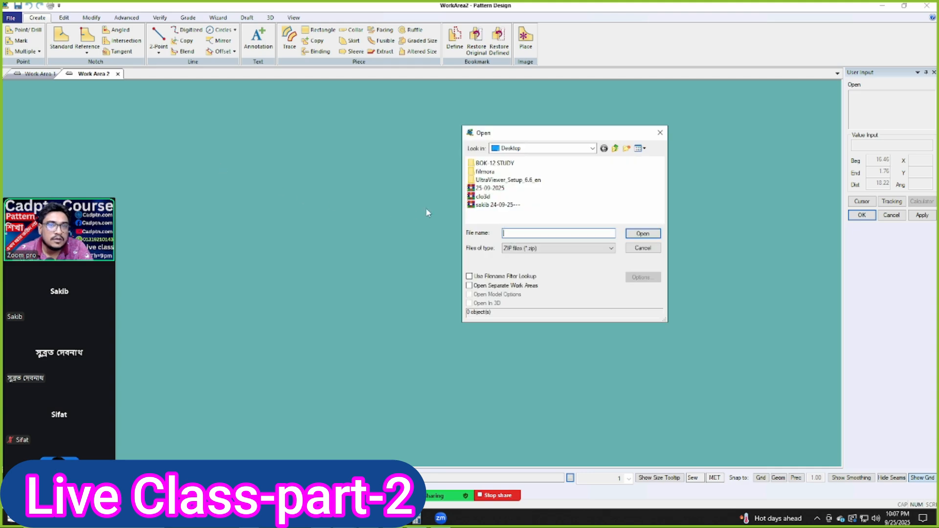
click(524, 204)
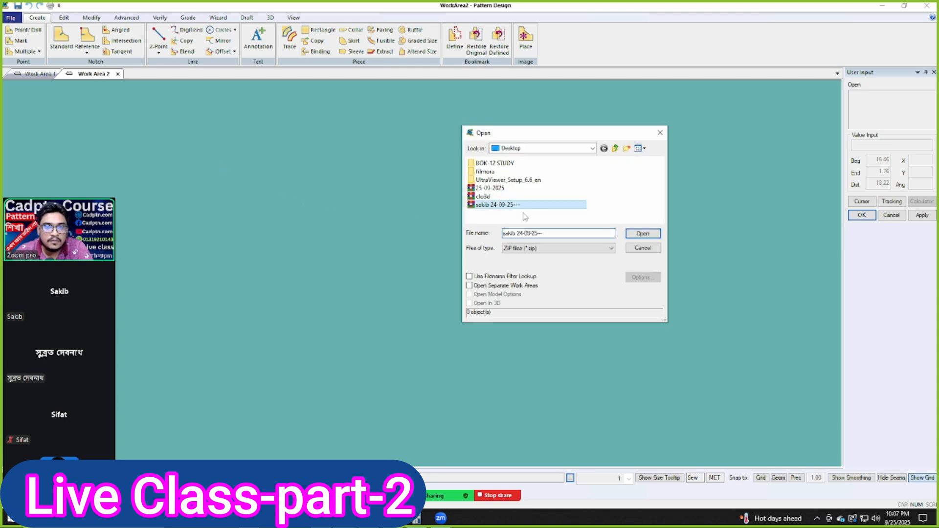
click(642, 234)
click(440, 392)
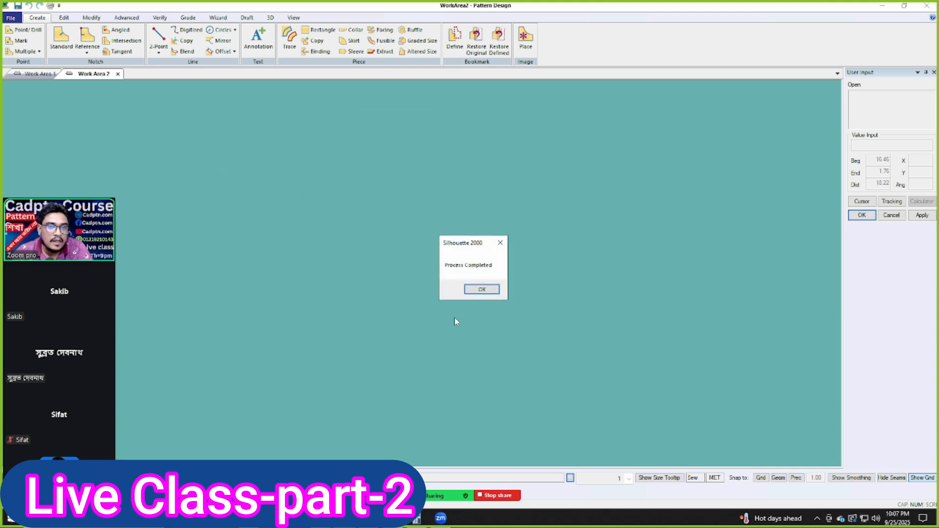
click(482, 293)
Place the PANT-23-09-25 piece in the new work area.
click(29, 89)
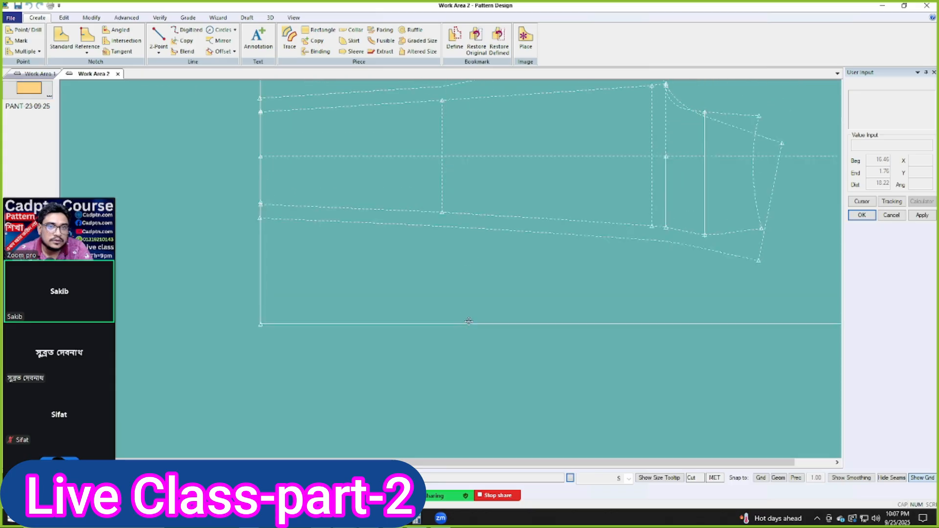
click(468, 319)
scroll(468, 316, down, 3)
middle_drag(468, 314, 474, 275)
scroll(473, 275, up, 4)
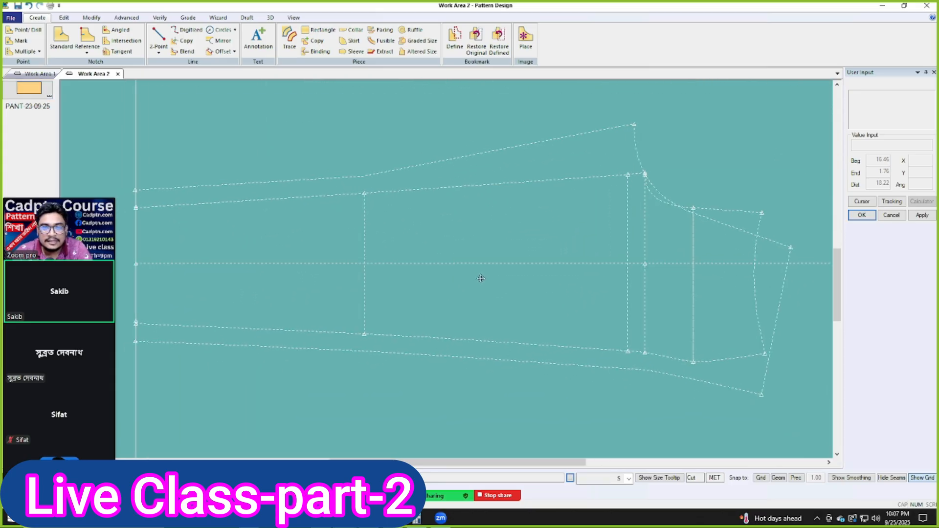
Examine the front and back trouser outlines, crotch curve and guide lines drafted inside the rectangle of the PANT-23-09-25 piece.
scroll(781, 348, down, 2)
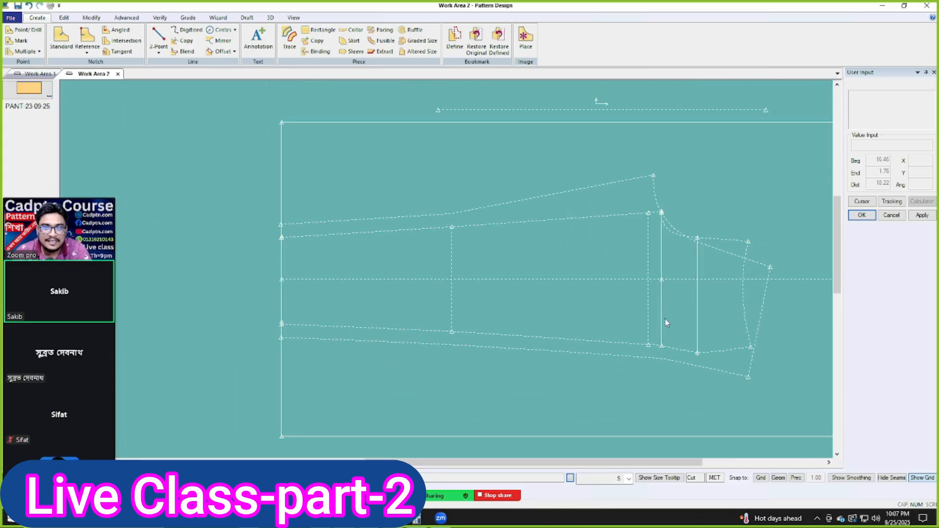
scroll(611, 320, down, 3)
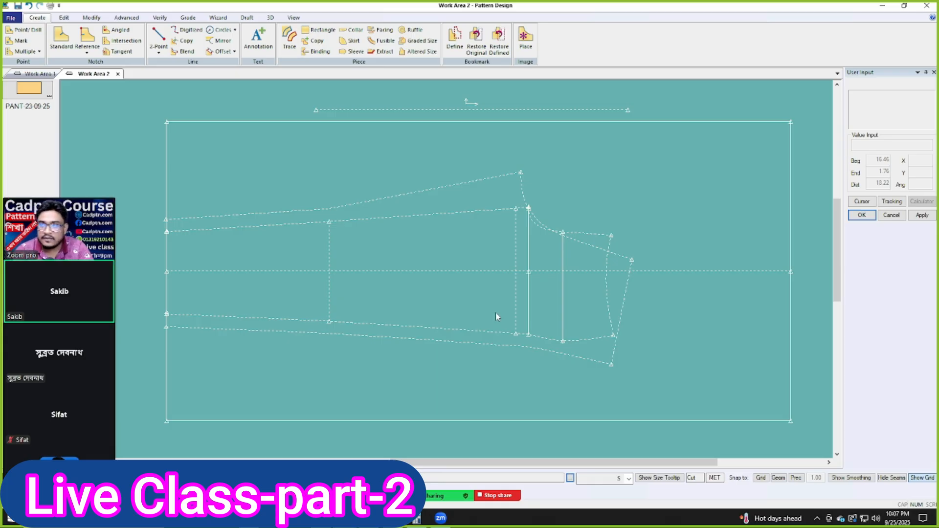
right_click(431, 328)
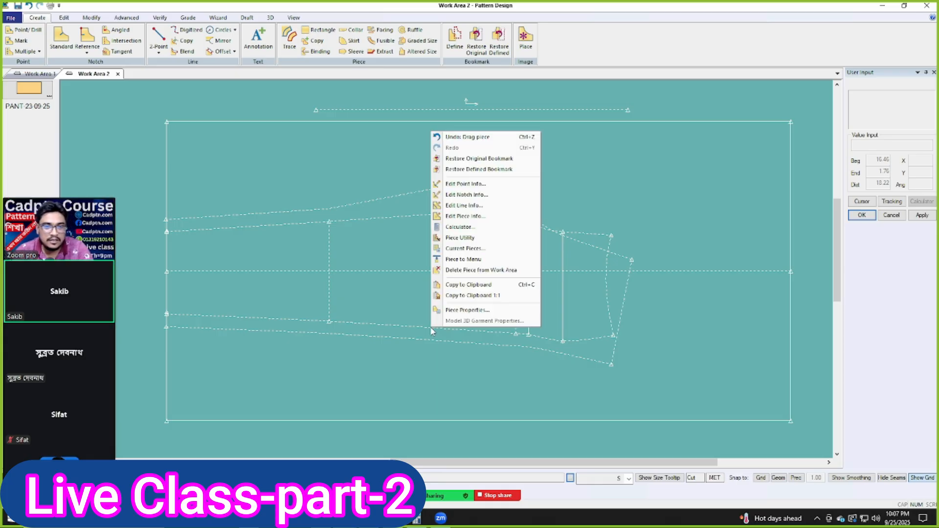
drag(405, 282, 416, 288)
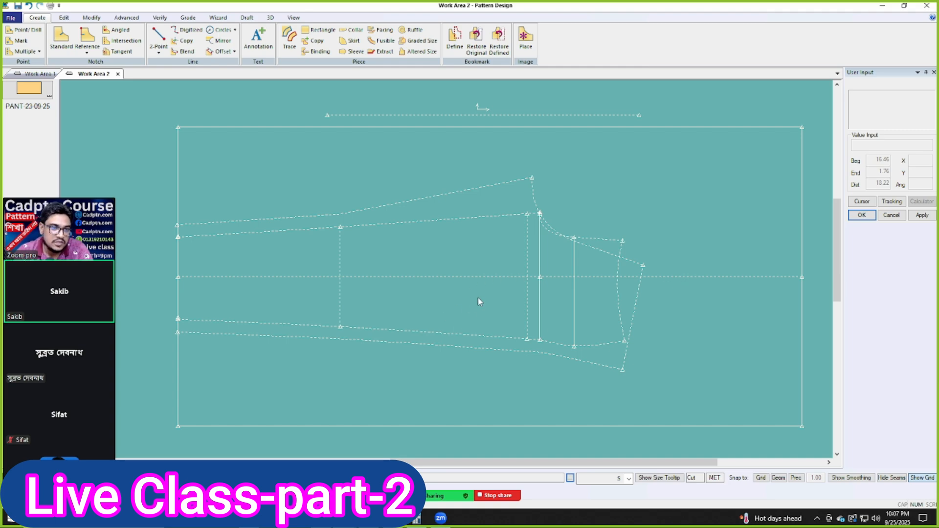
scroll(478, 298, down, 3)
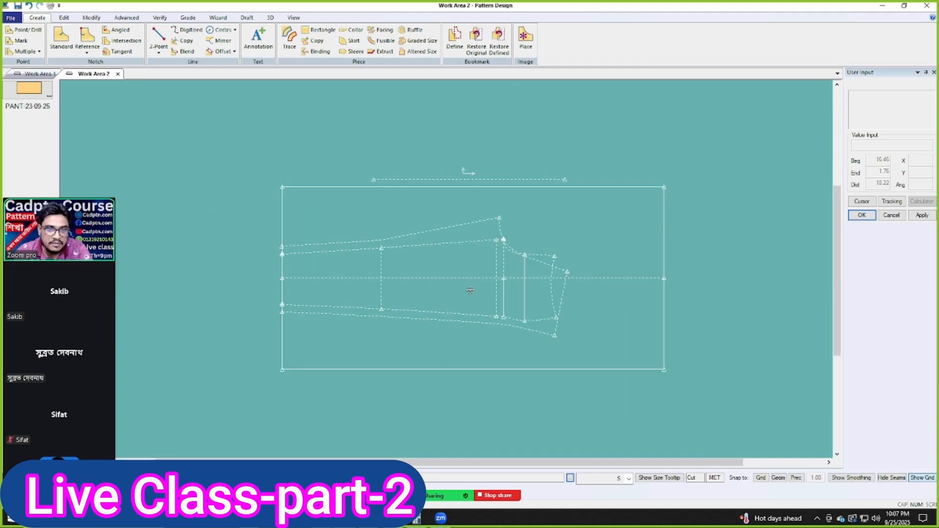
scroll(470, 291, up, 3)
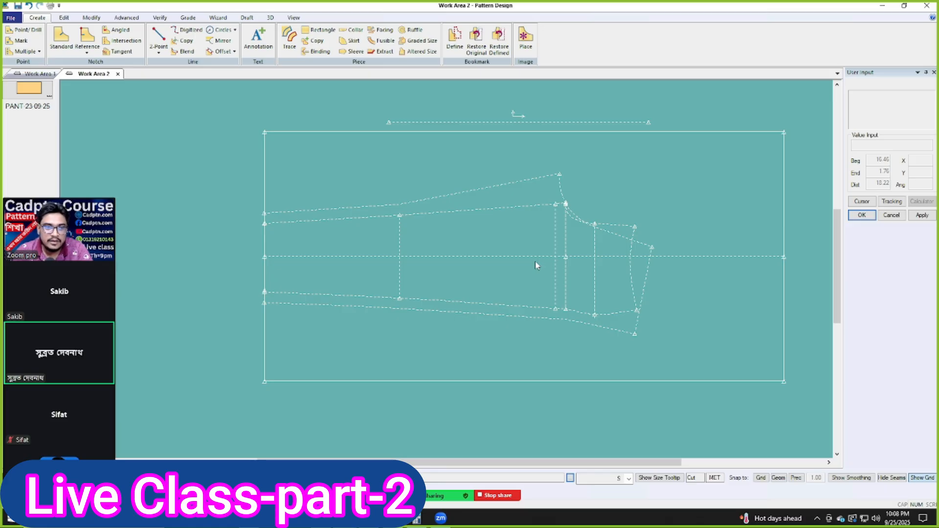
scroll(405, 277, up, 2)
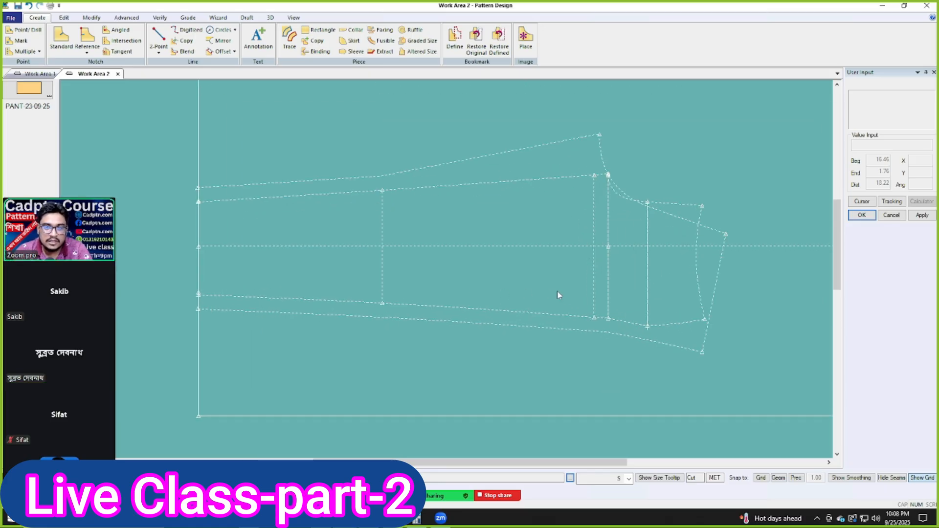
scroll(729, 321, down, 1)
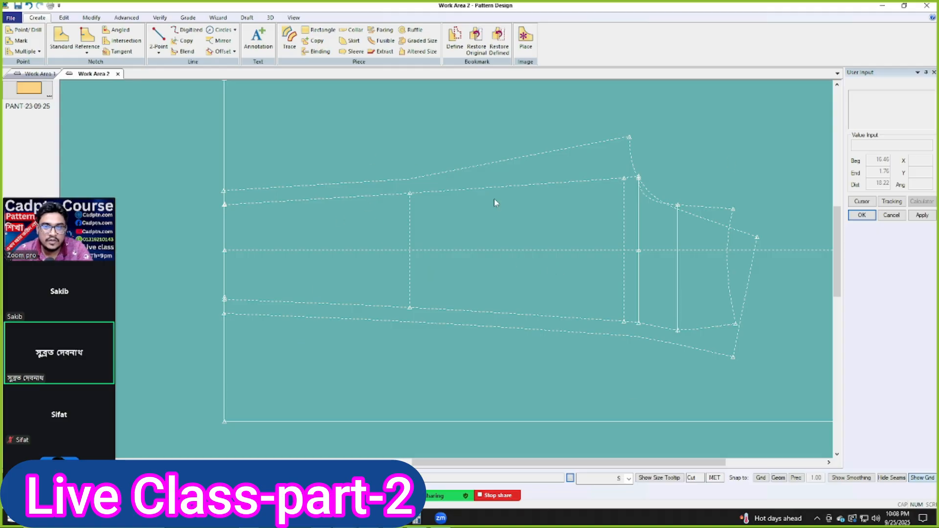
scroll(651, 325, down, 2)
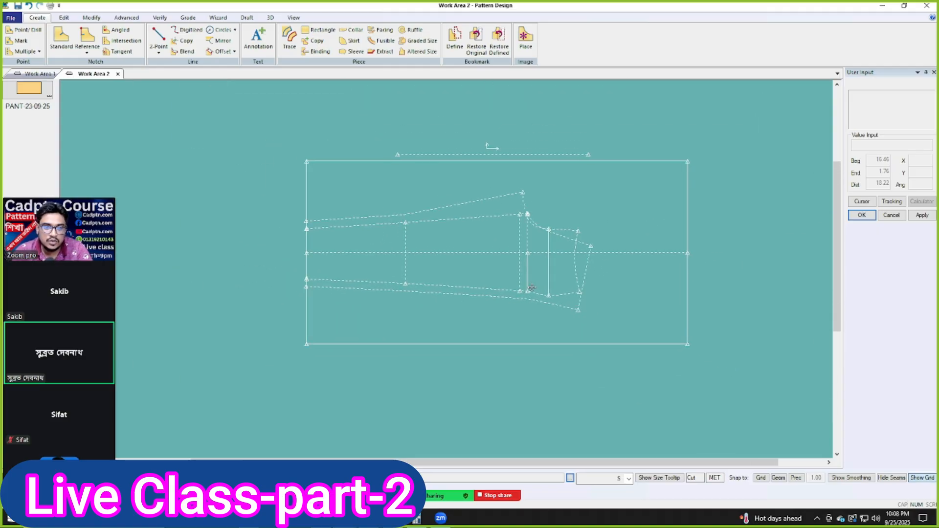
scroll(508, 226, up, 2)
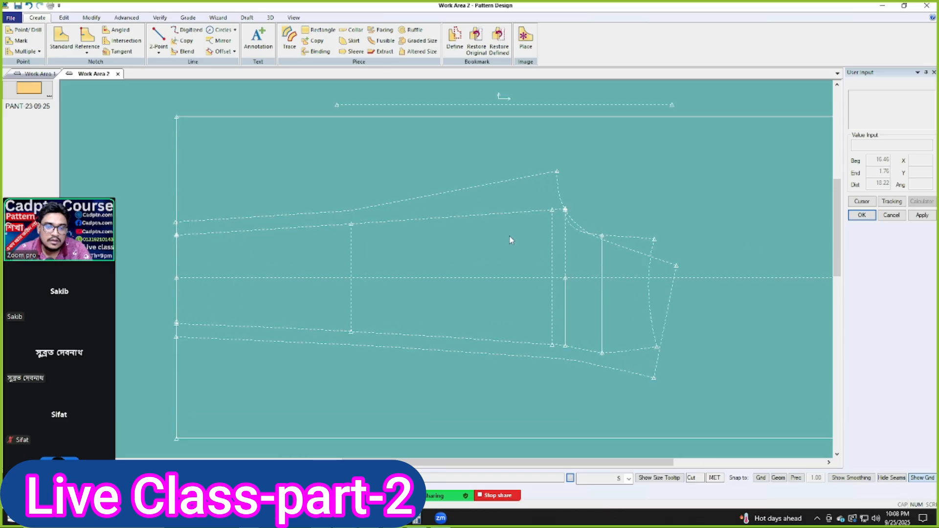
scroll(568, 210, down, 2)
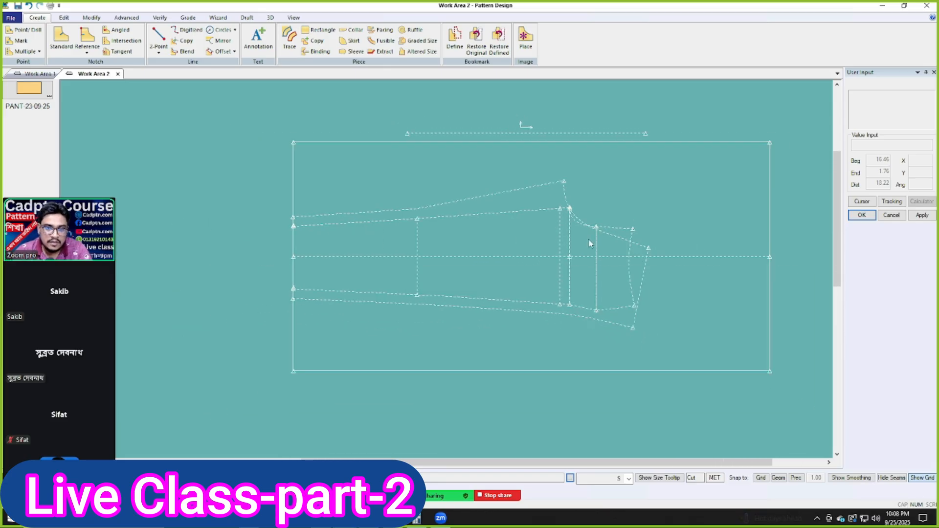
scroll(673, 319, up, 2)
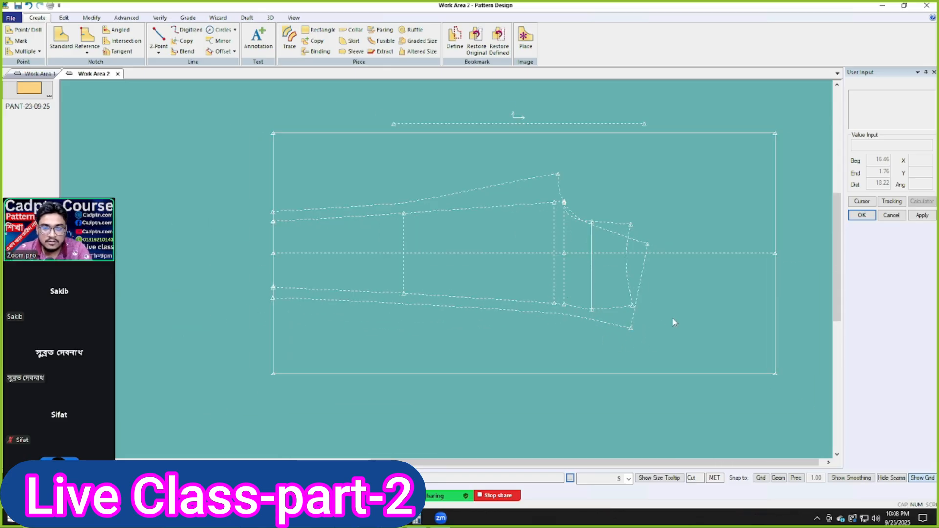
scroll(465, 239, up, 5)
middle_drag(465, 239, 447, 254)
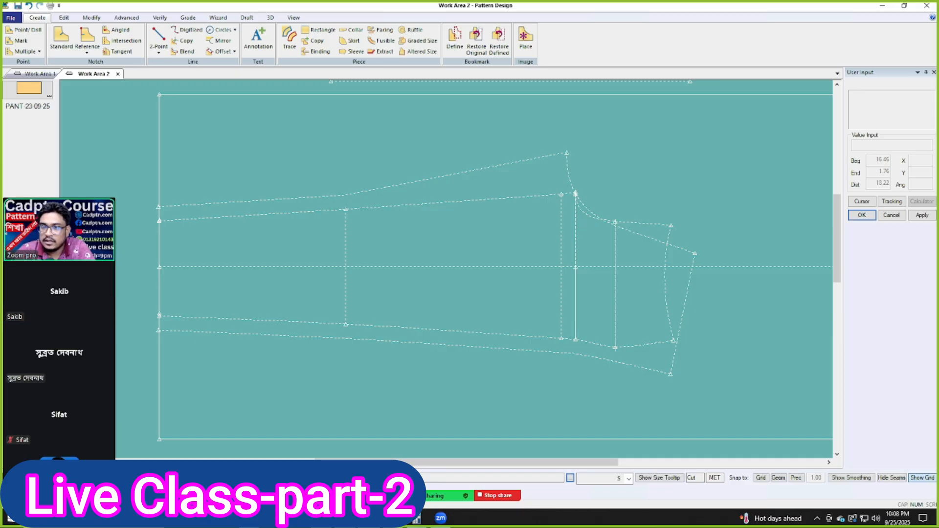
scroll(530, 266, down, 5)
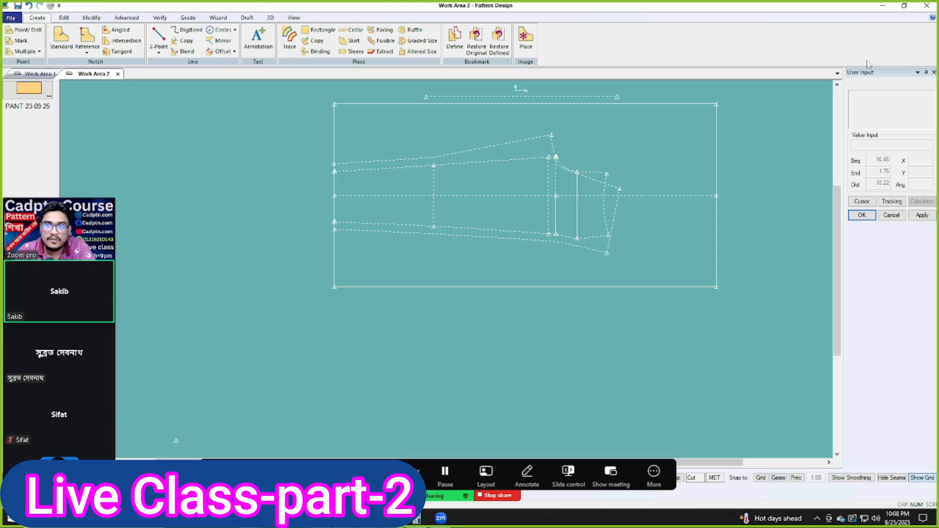
Minimize the pattern window, launch AccuMark Explorer from the desktop and maximize it.
click(883, 7)
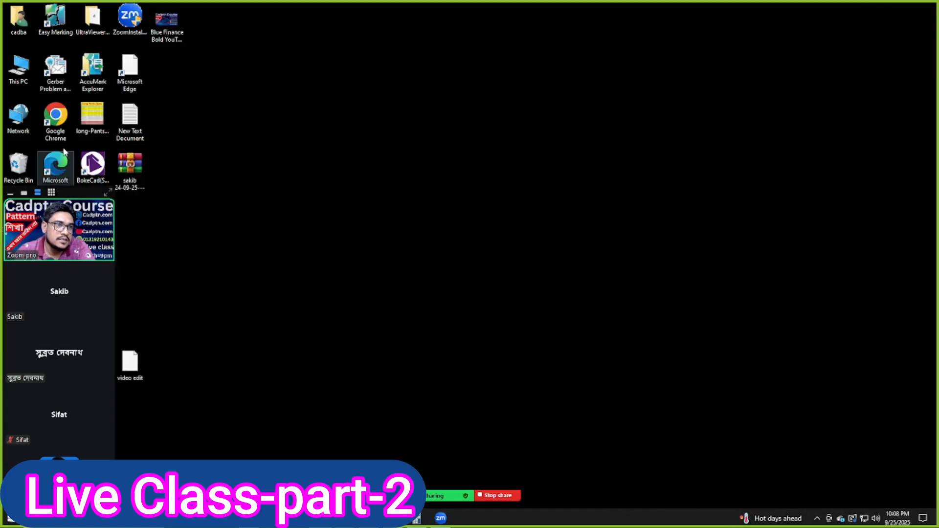
double_click(93, 71)
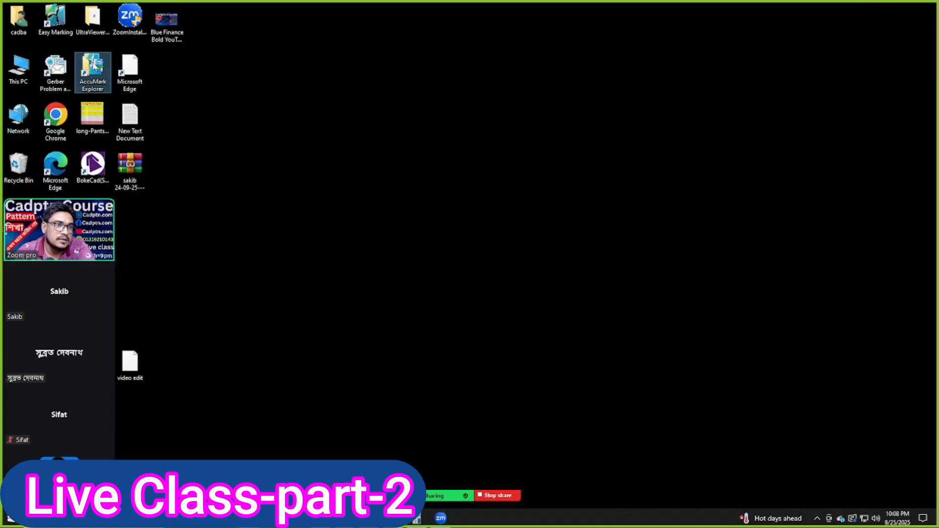
right_click(612, 101)
click(653, 129)
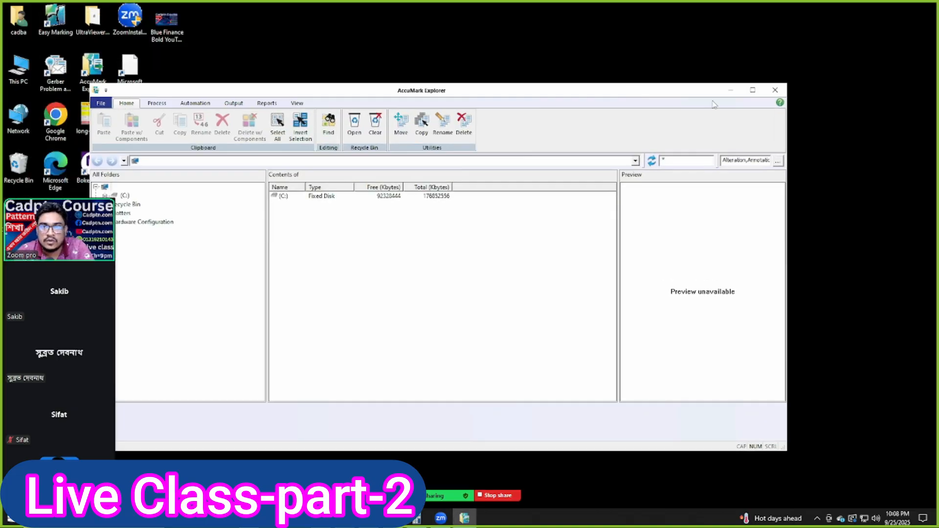
click(750, 93)
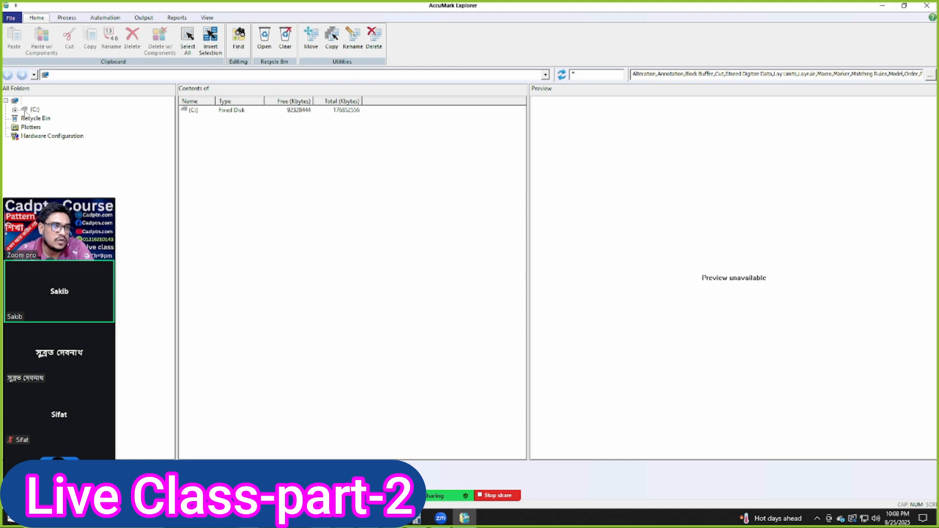
Expand drive C:, open its fourth storage area and preview the piece P1-15-09-256.
click(26, 110)
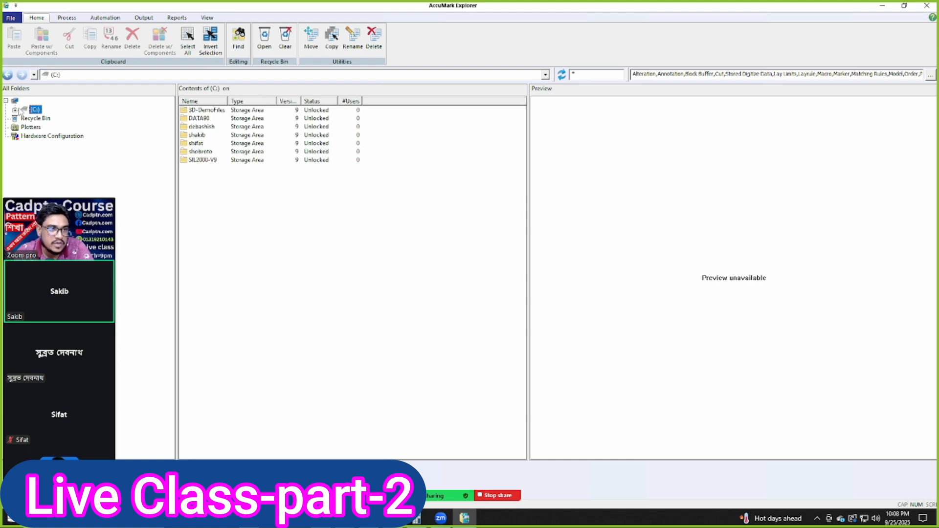
click(18, 110)
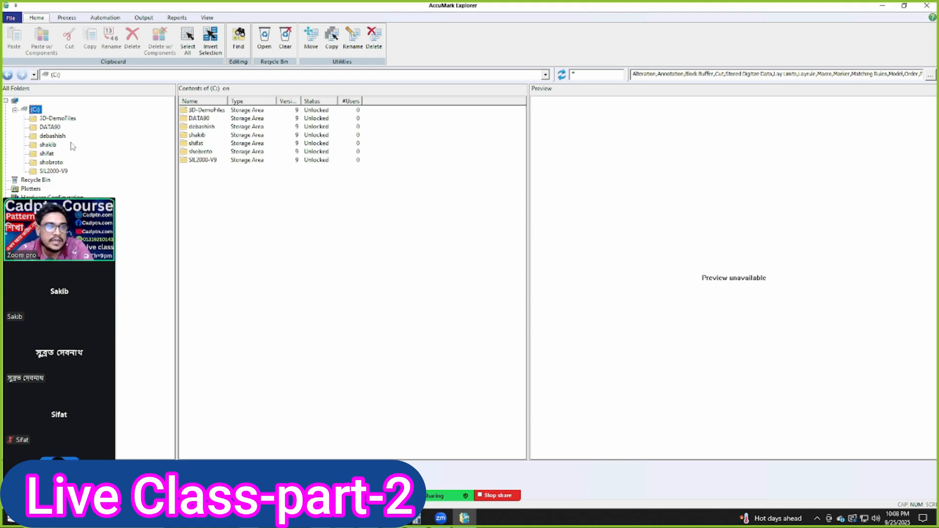
click(270, 207)
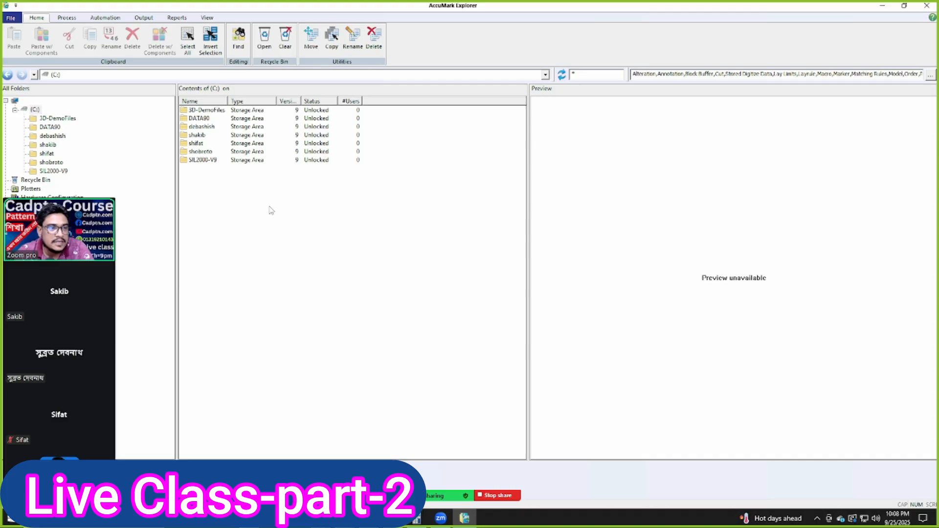
click(48, 146)
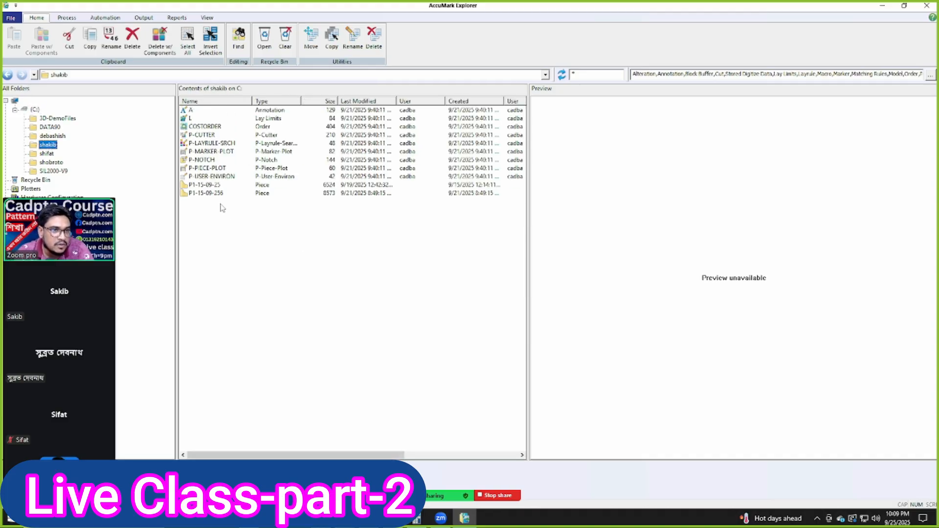
click(211, 194)
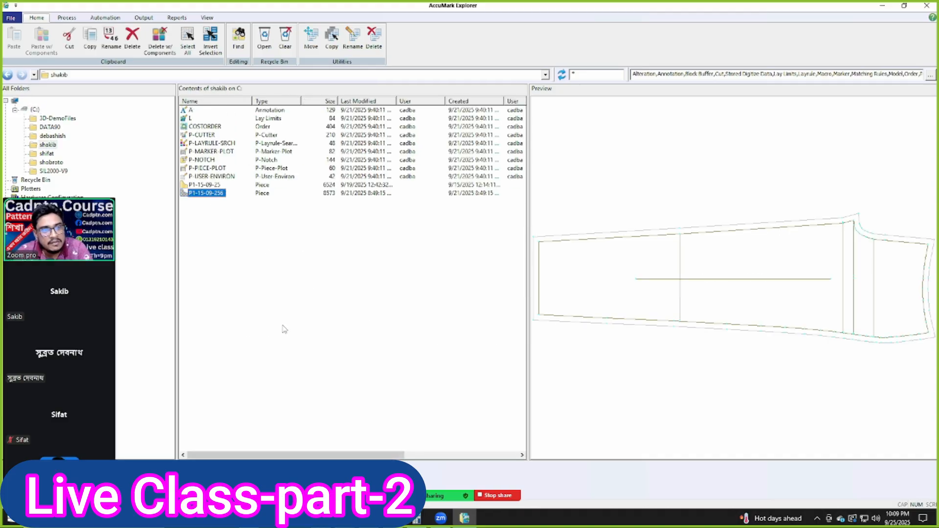
Switch to the Pattern Design window and start a new empty work area.
click(304, 296)
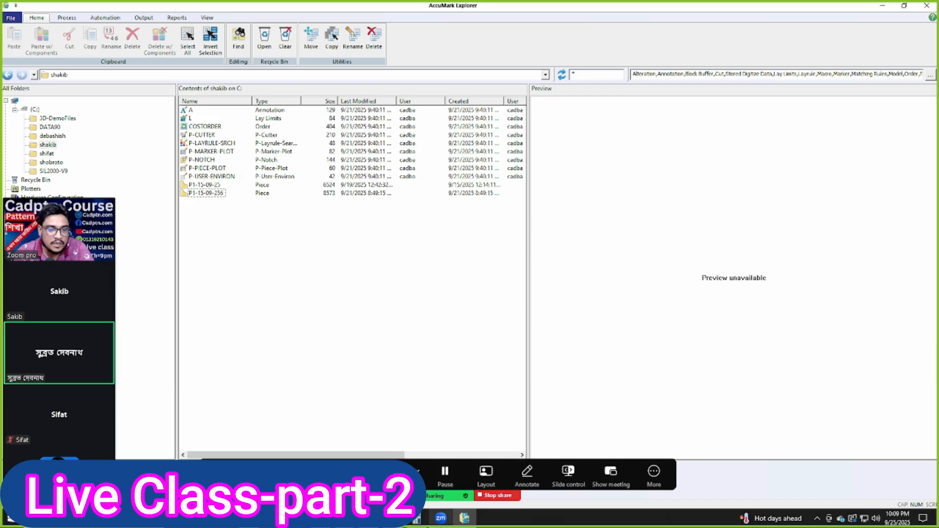
click(347, 517)
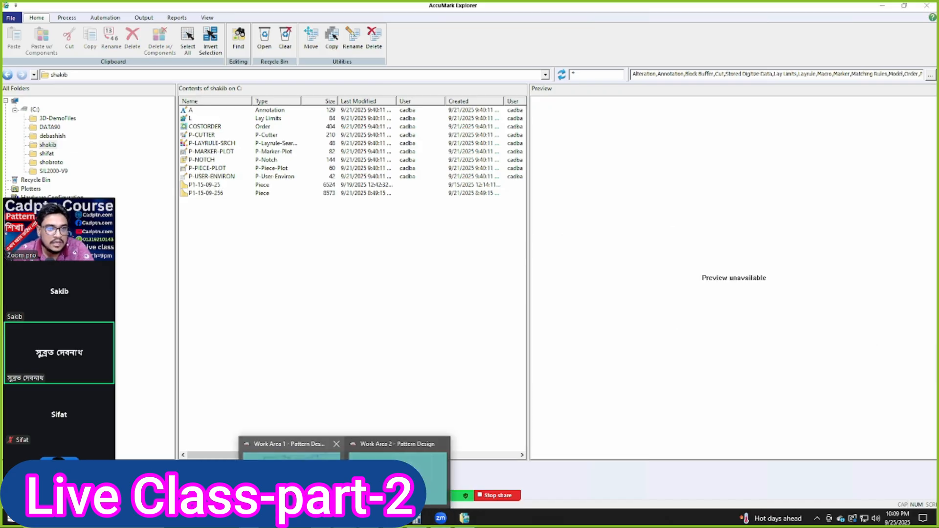
click(395, 473)
middle_drag(521, 249, 502, 197)
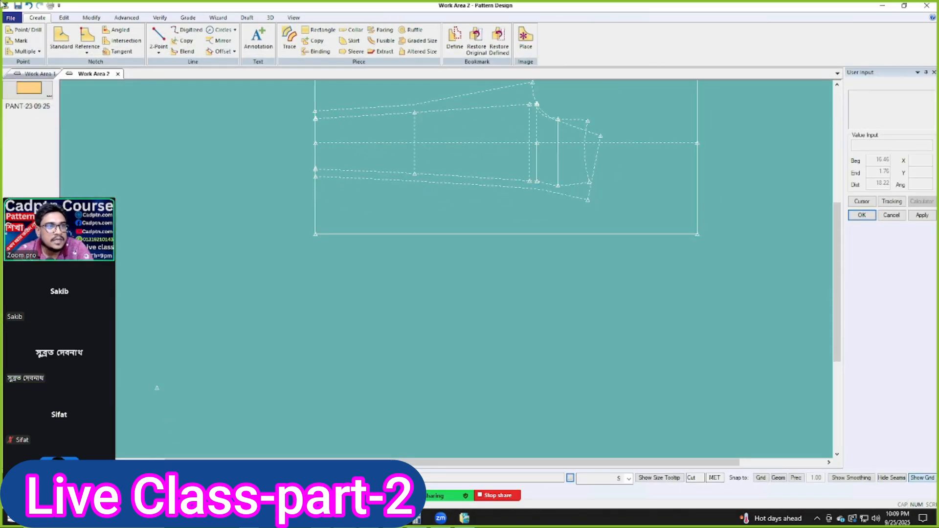
click(10, 17)
click(20, 31)
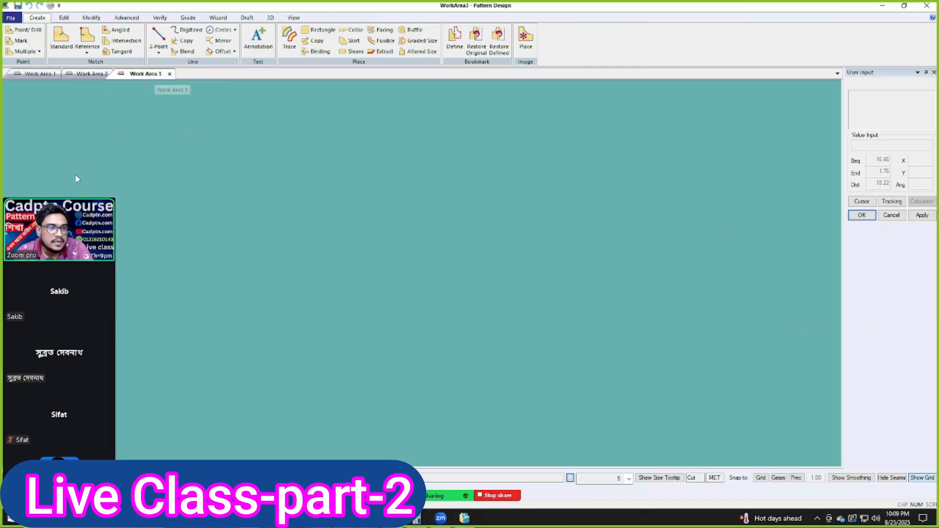
drag(69, 215, 69, 173)
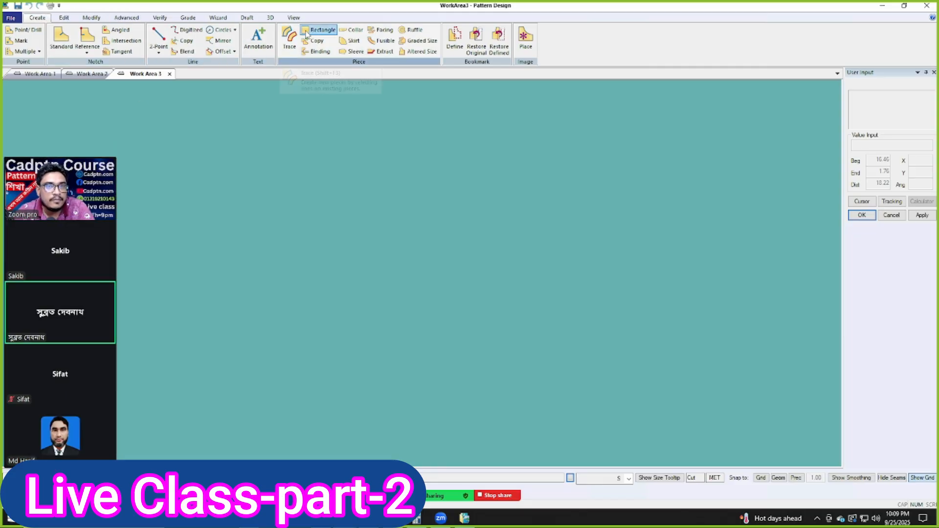
Draw a wide rectangular piece in the middle of the new work area with the Rectangle tool.
click(320, 30)
click(310, 167)
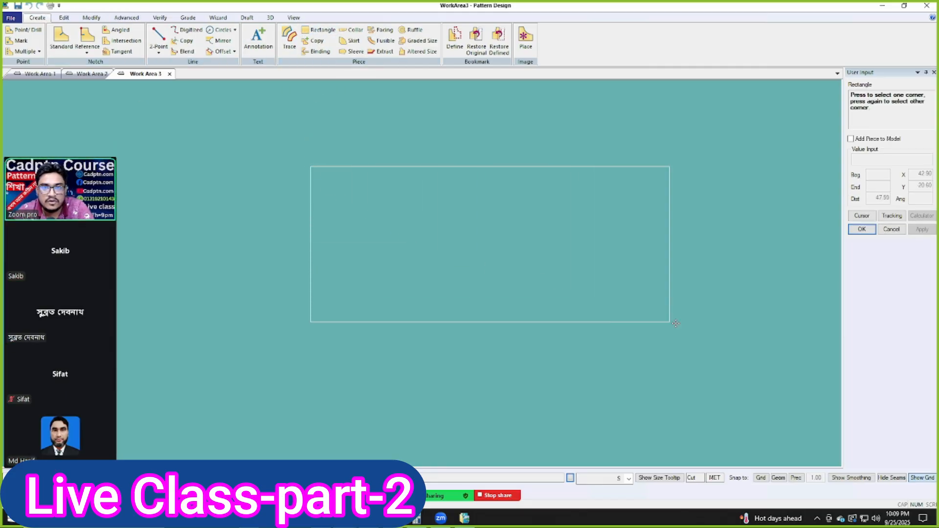
click(674, 323)
right_click(713, 110)
click(715, 115)
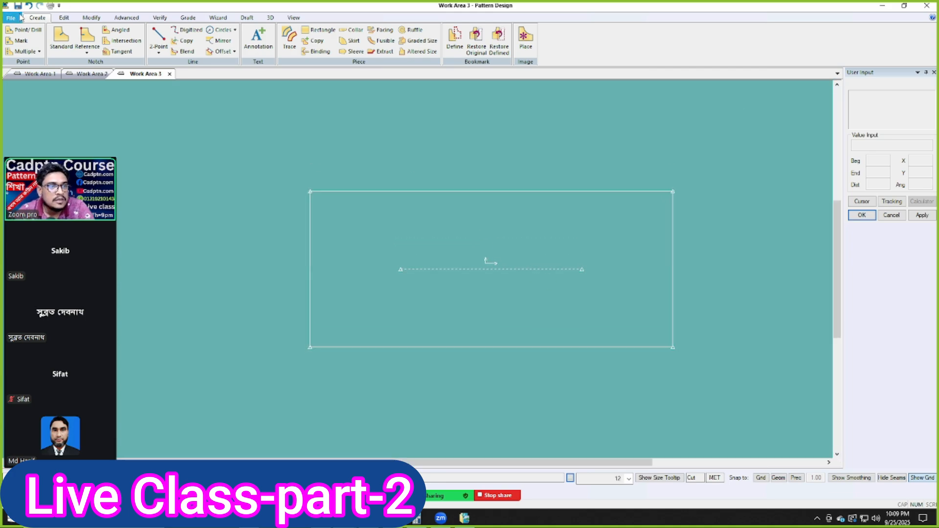
Set the AccuMark storage area in the path preferences to the fourth area on device C, then apply and save it.
click(64, 19)
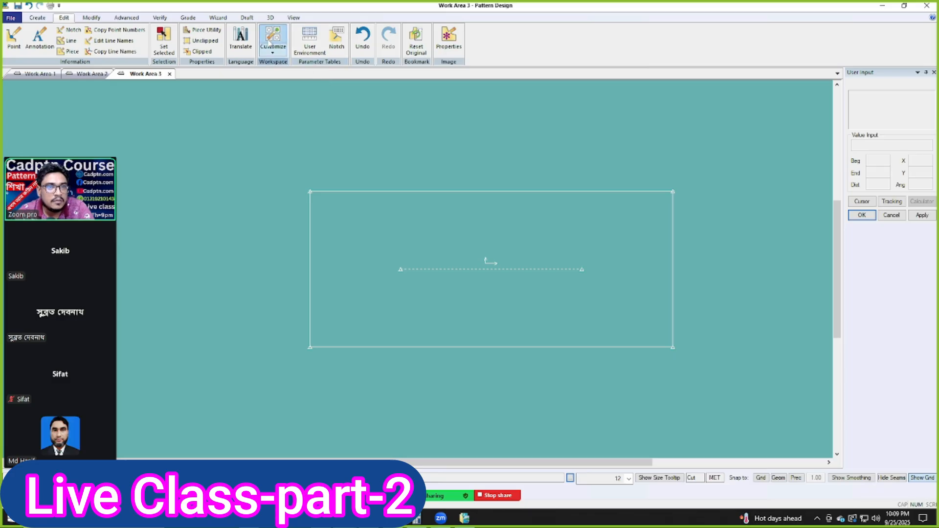
click(273, 38)
click(272, 84)
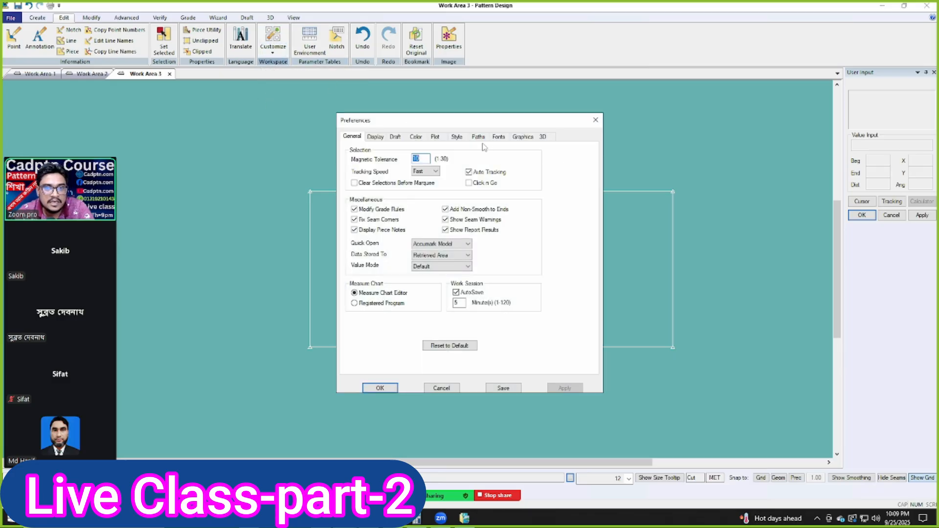
click(480, 138)
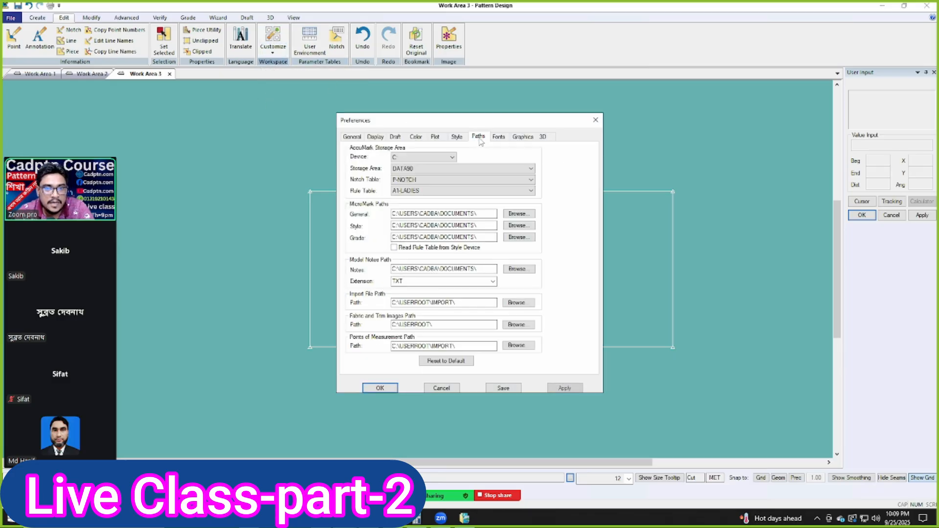
click(460, 168)
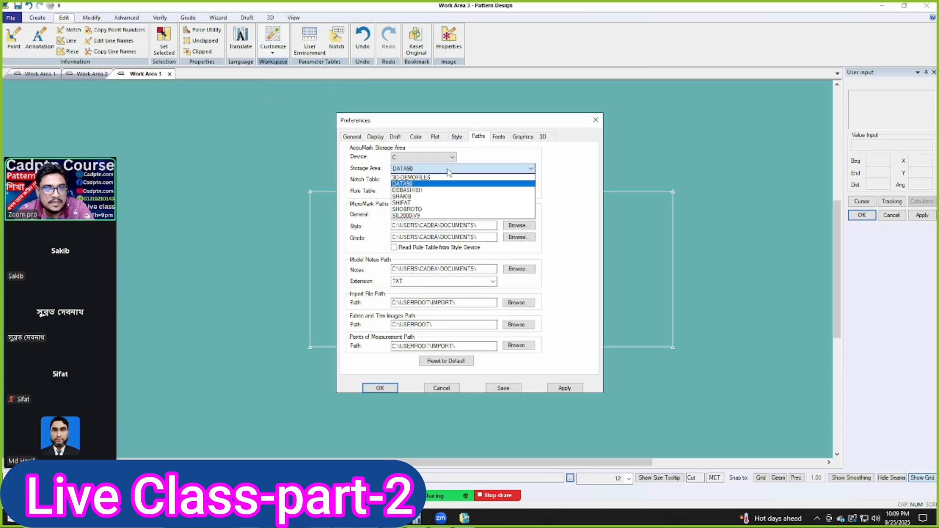
click(412, 198)
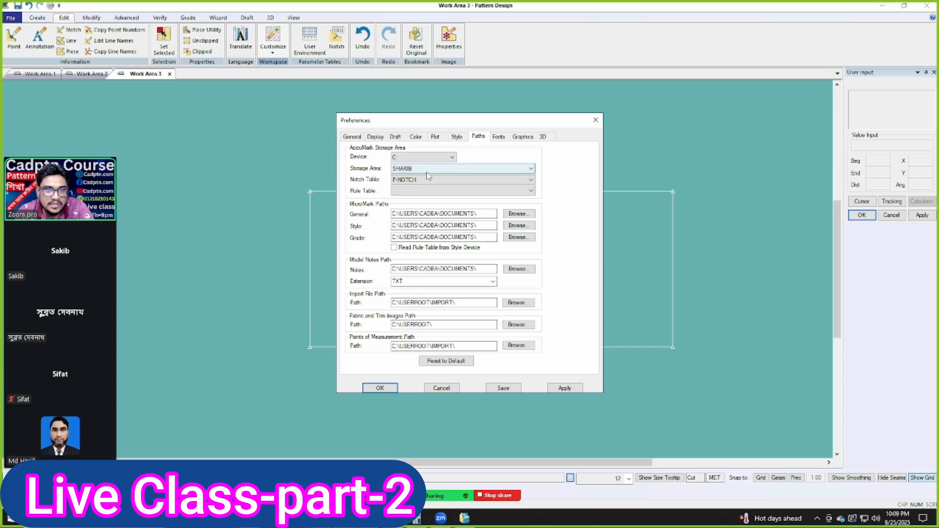
click(565, 388)
click(504, 389)
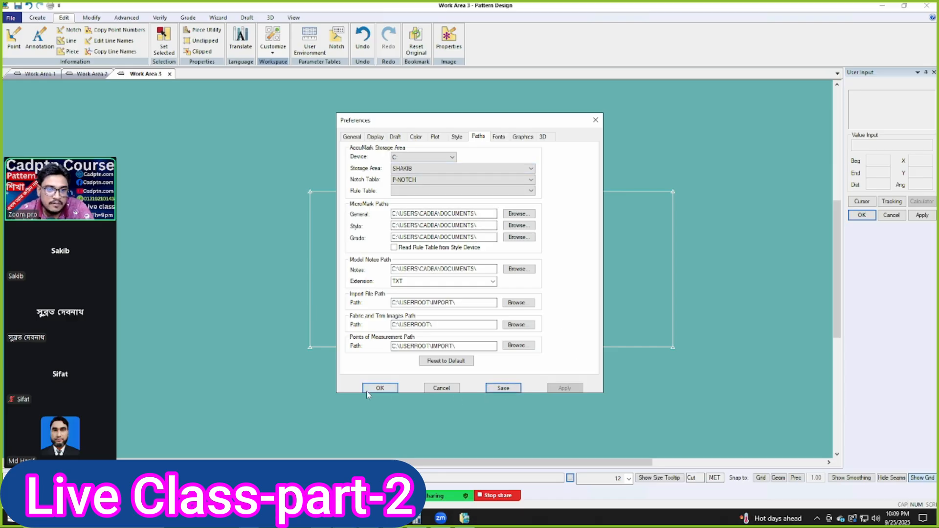
click(380, 388)
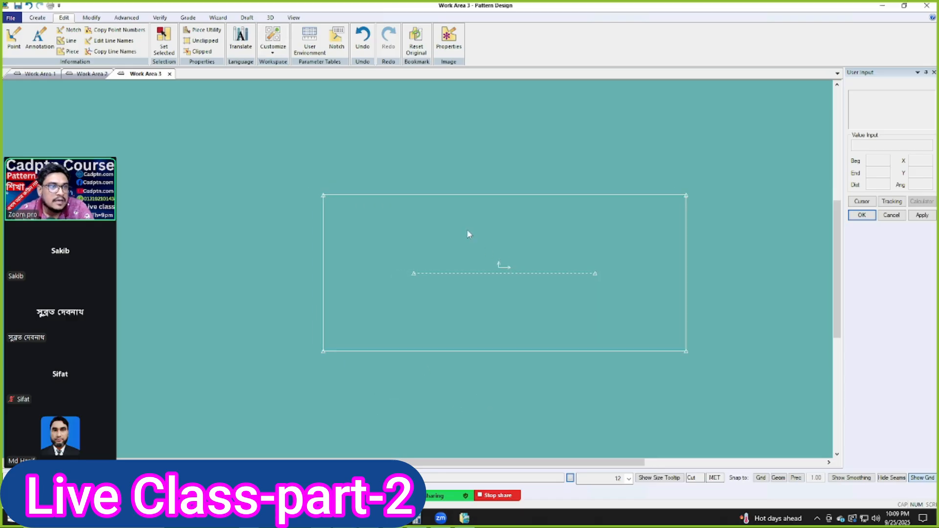
click(17, 6)
click(626, 322)
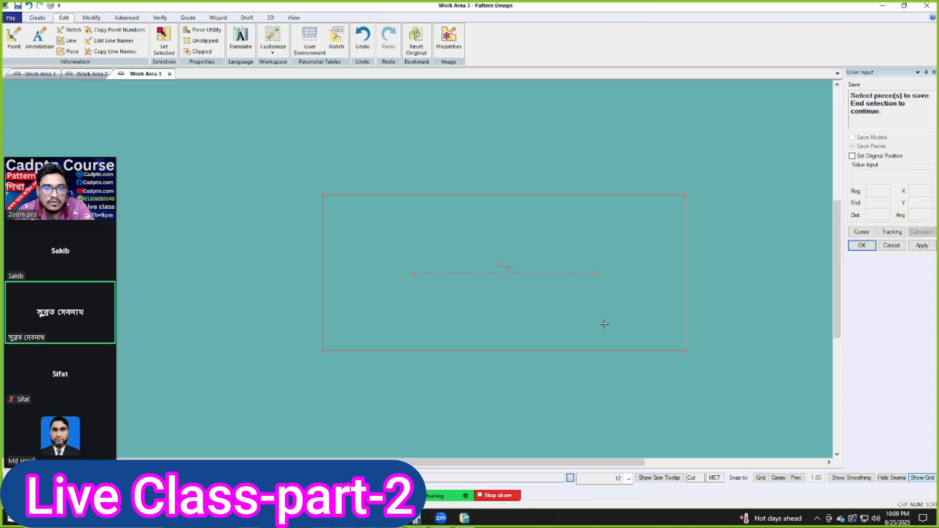
right_click(460, 179)
click(490, 196)
Save the rectangular piece as P3-25-09-25 in the DATA90 storage area.
click(11, 18)
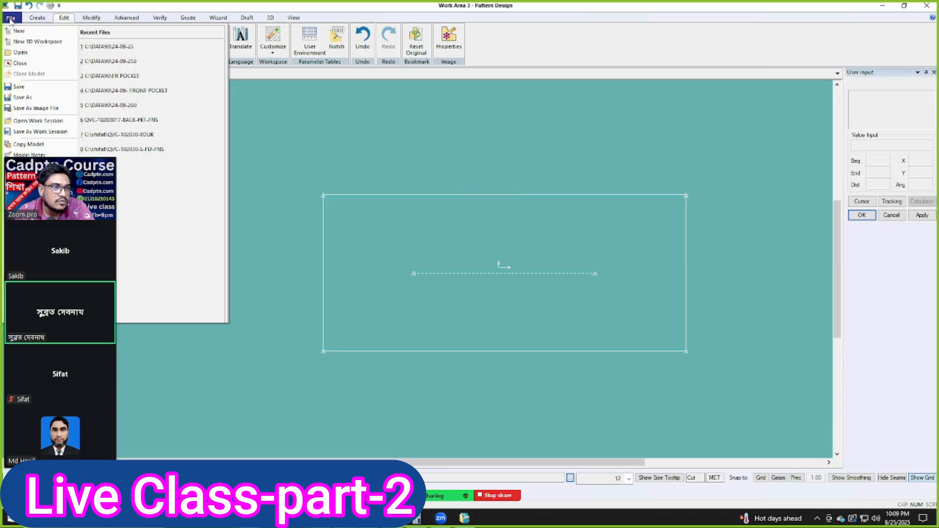
click(29, 97)
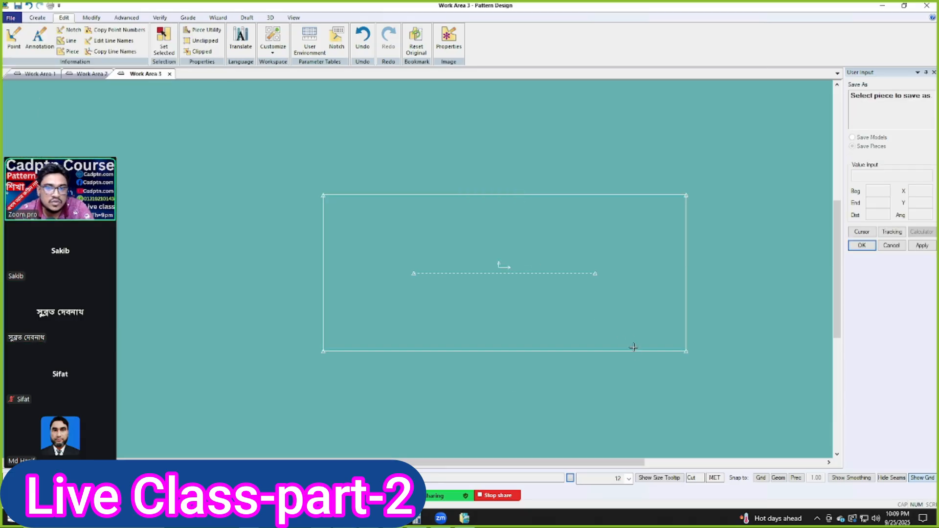
click(601, 271)
key(Return)
click(526, 248)
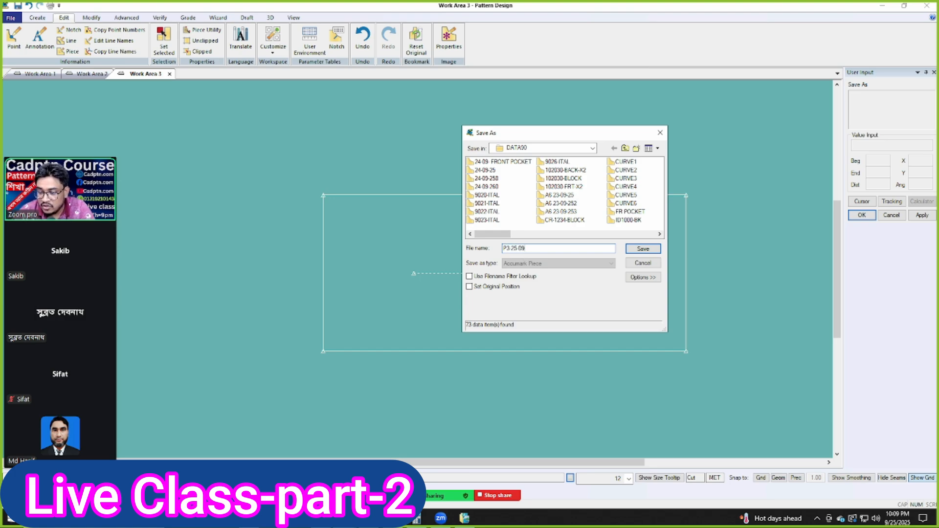
text(-25-09-2)
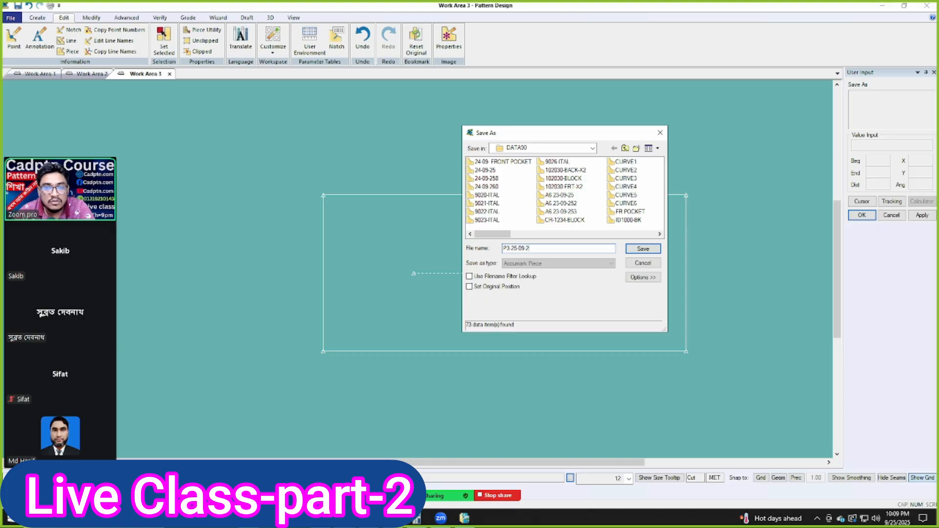
text(9)
text(5)
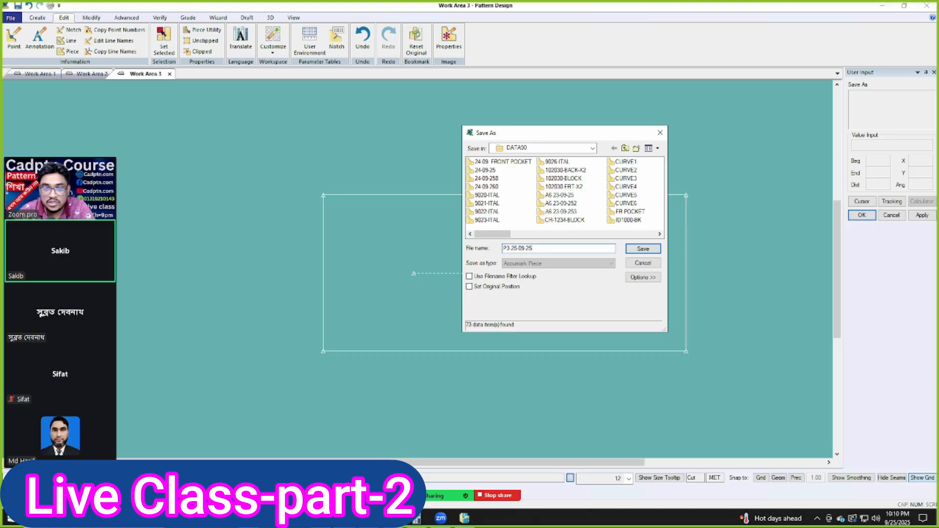
click(644, 248)
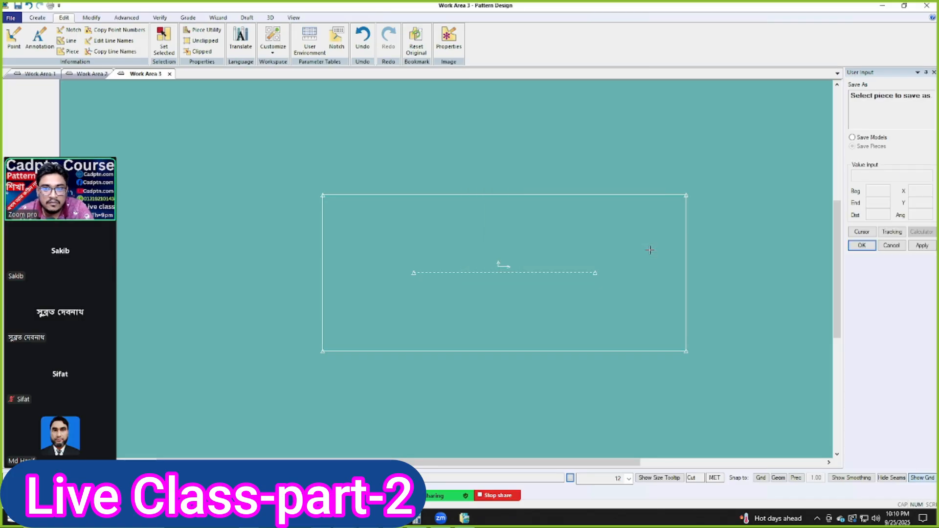
right_click(537, 211)
click(557, 217)
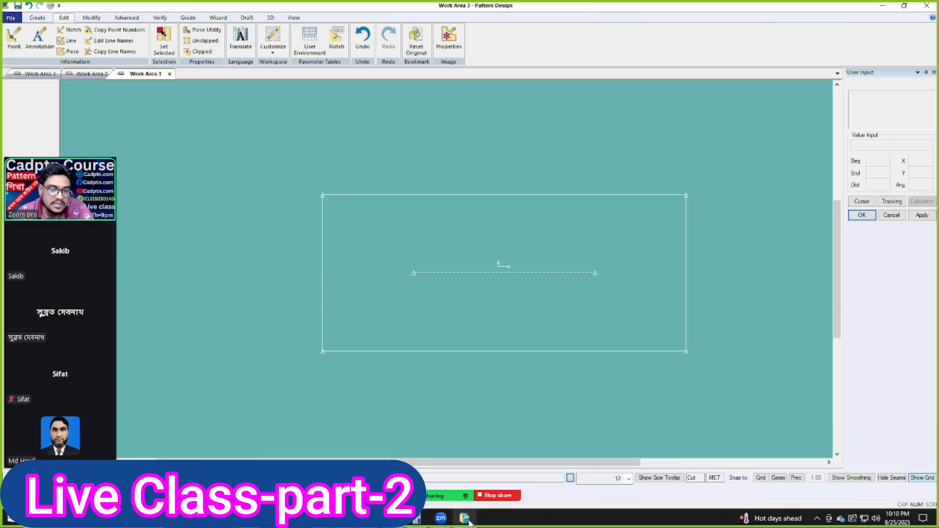
Switch to AccuMark Explorer and check the contents of the fourth storage area on drive C:.
click(450, 489)
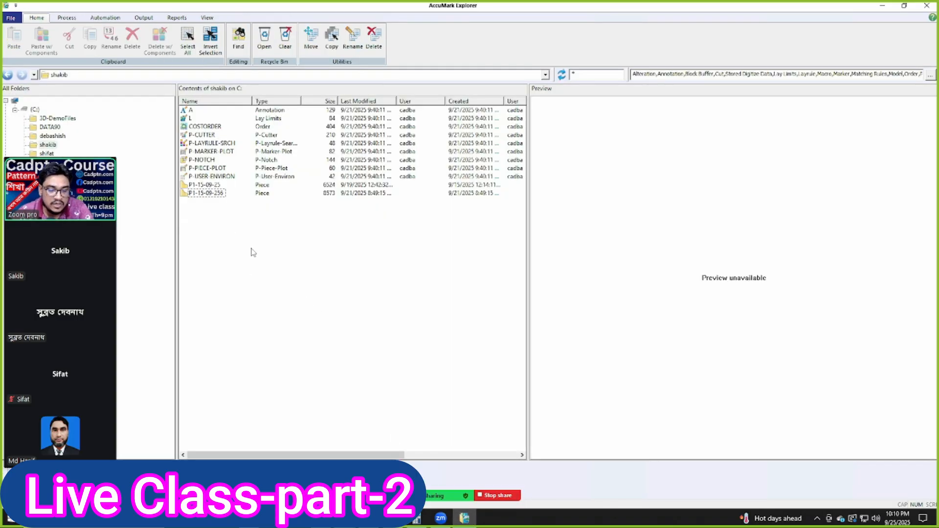
click(207, 17)
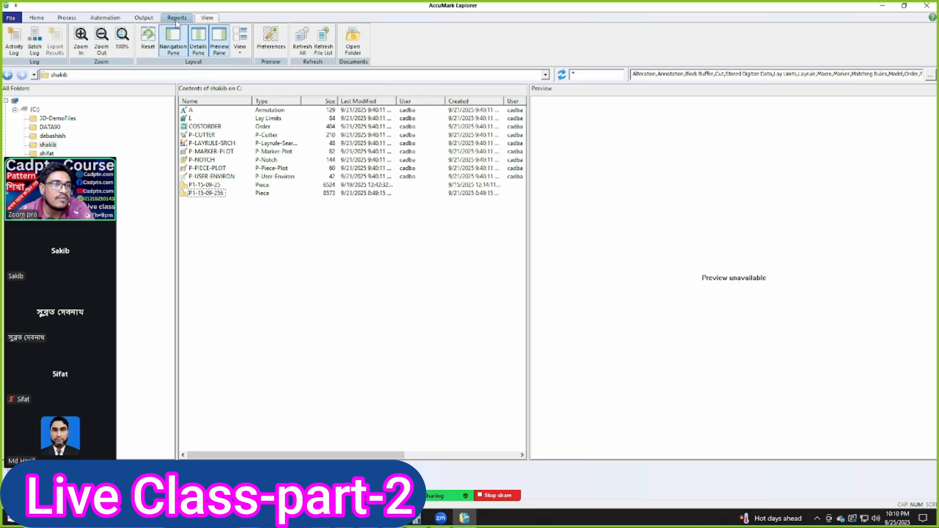
click(77, 19)
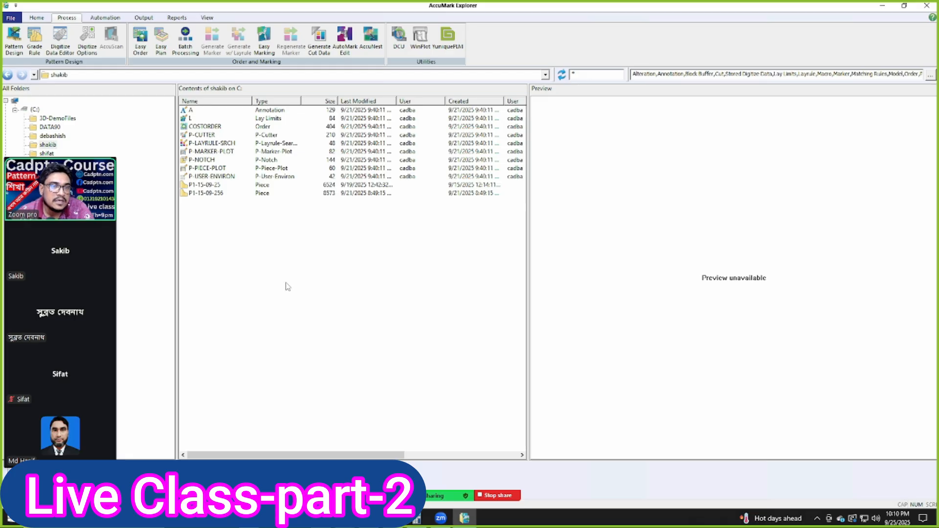
mouse_move(28, 168)
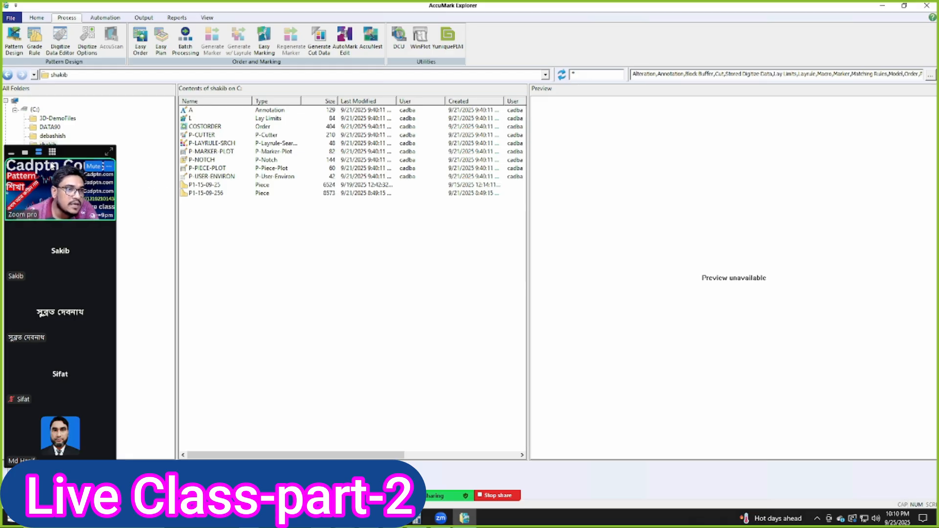
drag(70, 151, 60, 214)
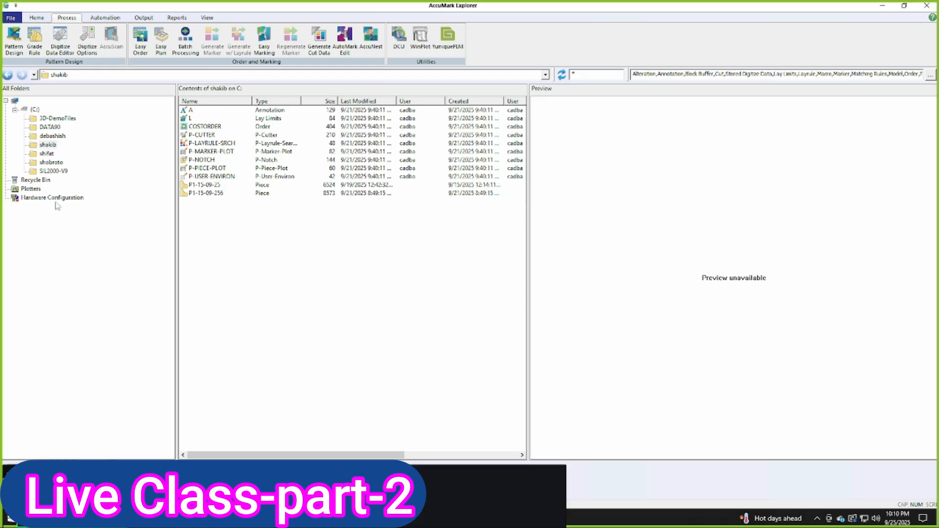
click(48, 144)
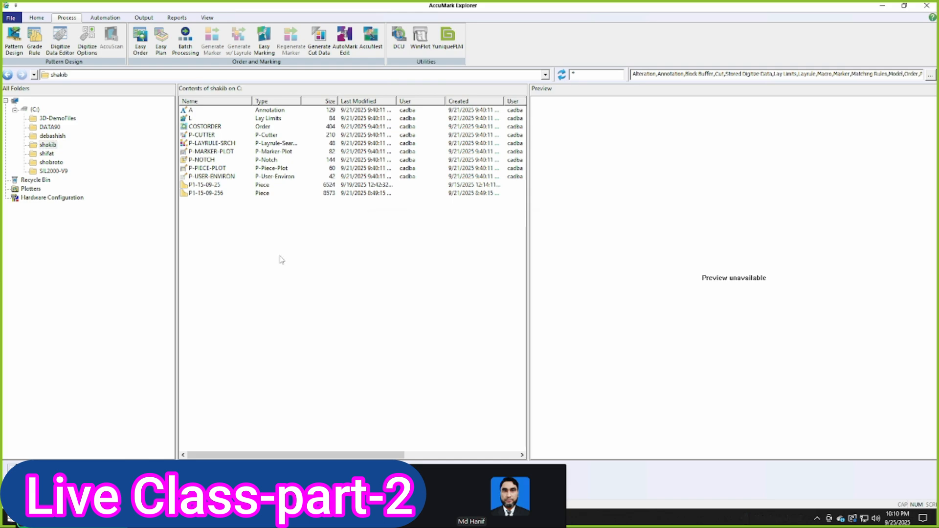
Preview the pieces P1-15-09-25 and P1-15-09-256 in the storage area.
click(206, 188)
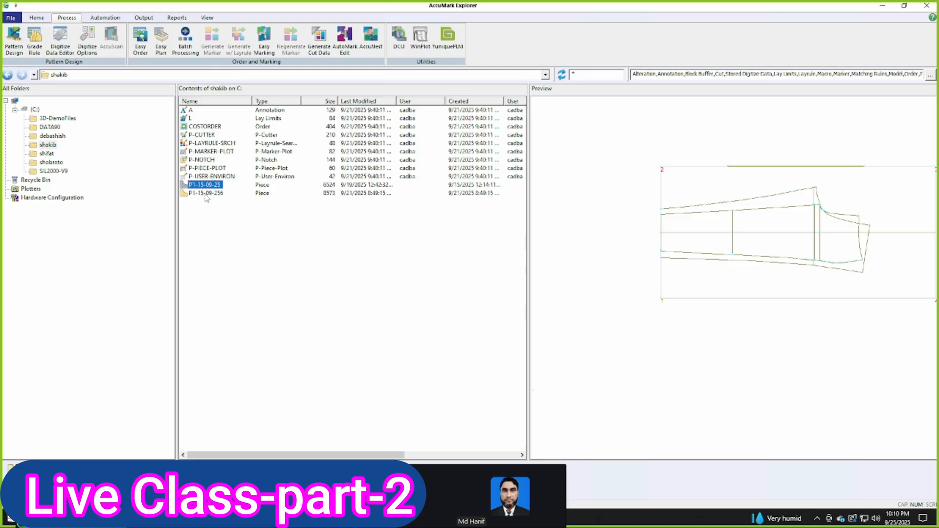
click(206, 193)
key(Up)
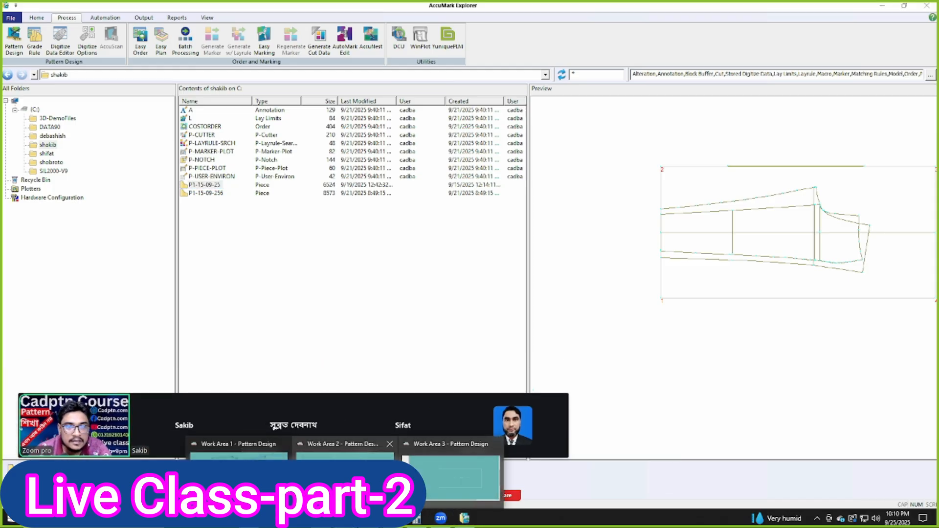
Save the rectangular piece in Work Area 3 again and return to the storage area's contents in AccuMark Explorer.
click(450, 443)
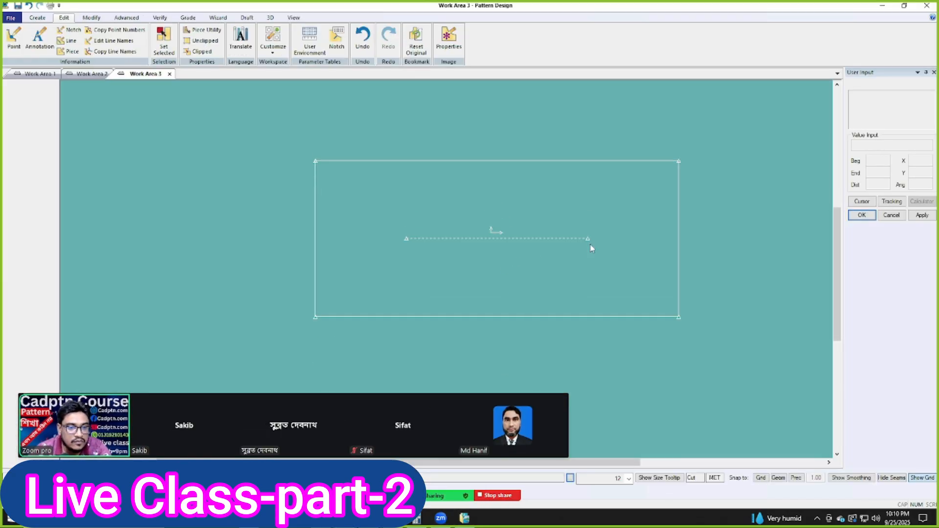
click(502, 297)
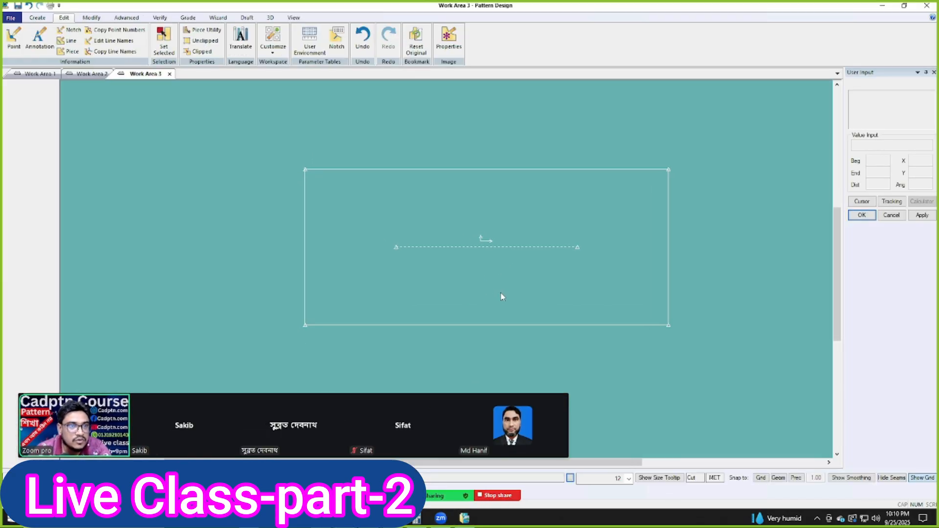
click(18, 5)
click(557, 241)
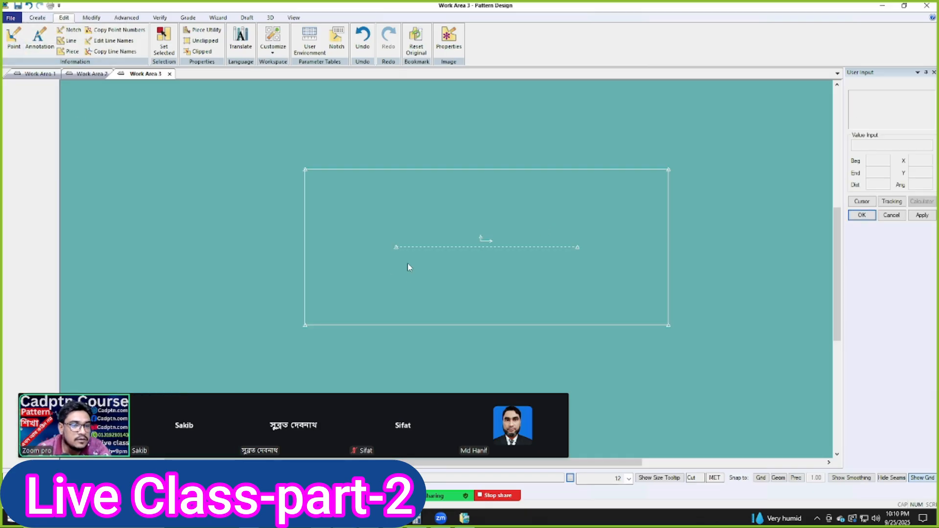
right_click(416, 246)
click(464, 518)
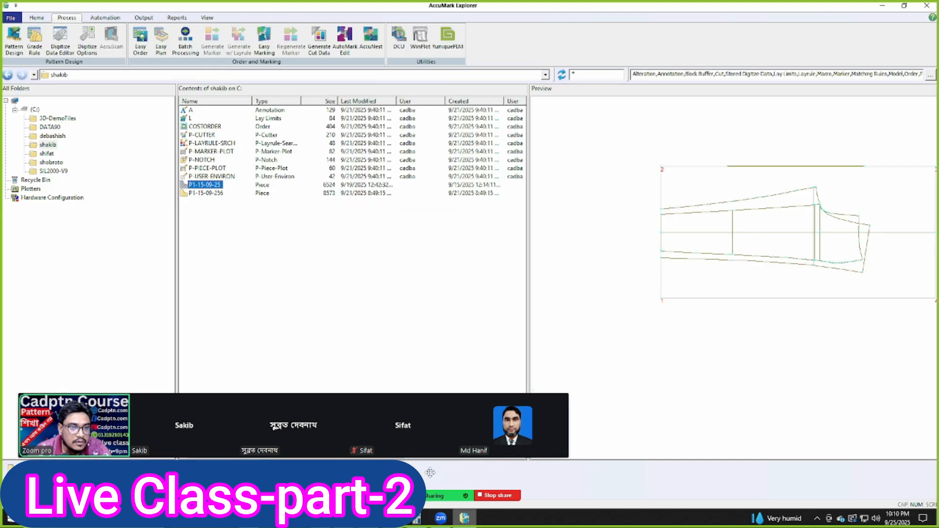
click(264, 258)
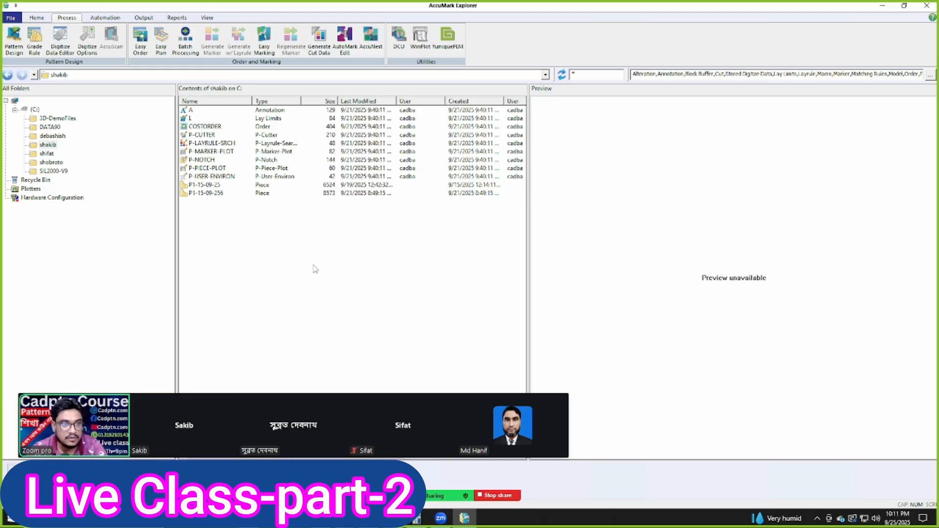
Refresh all folders and the file list in AccuMark Explorer.
click(37, 19)
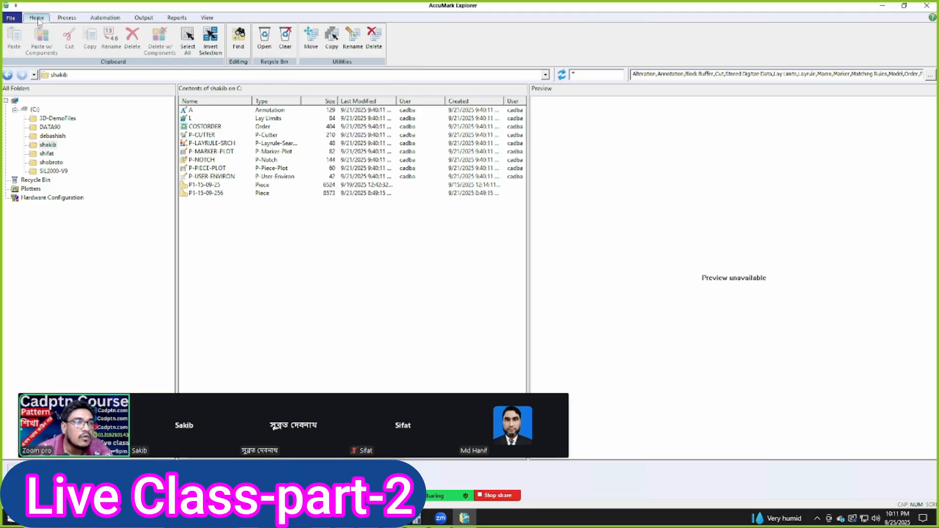
click(68, 19)
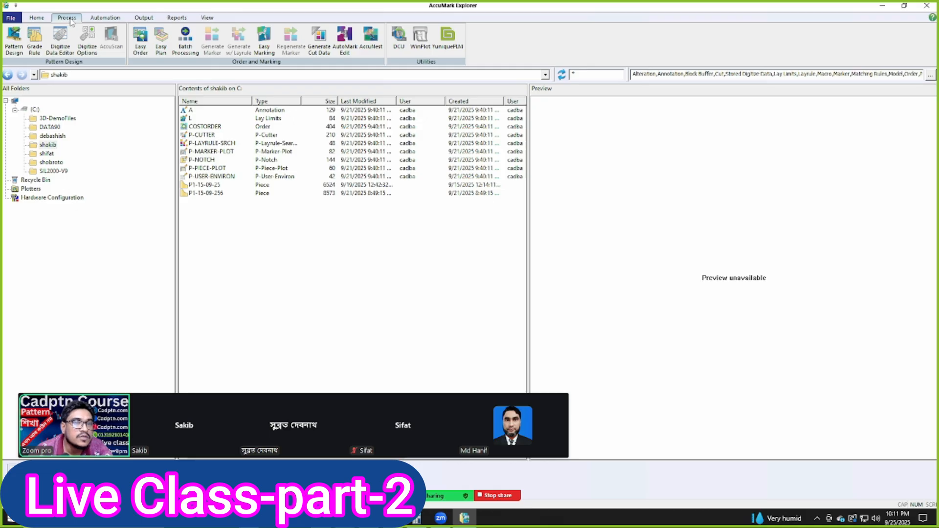
click(104, 18)
click(144, 18)
click(176, 18)
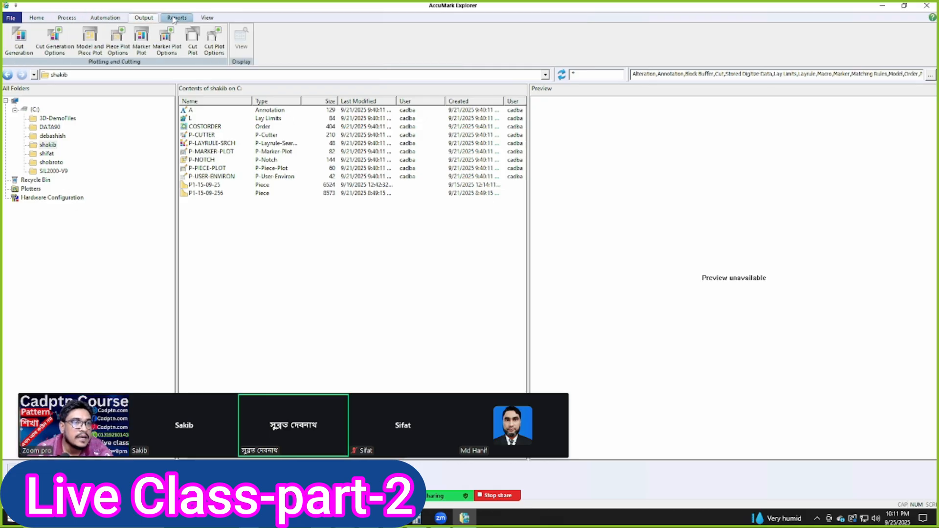
click(206, 18)
click(205, 19)
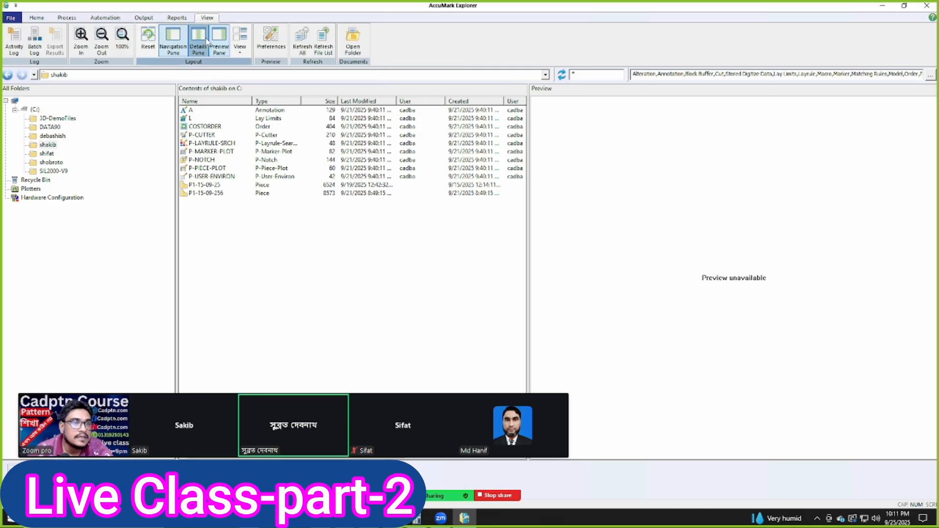
click(303, 49)
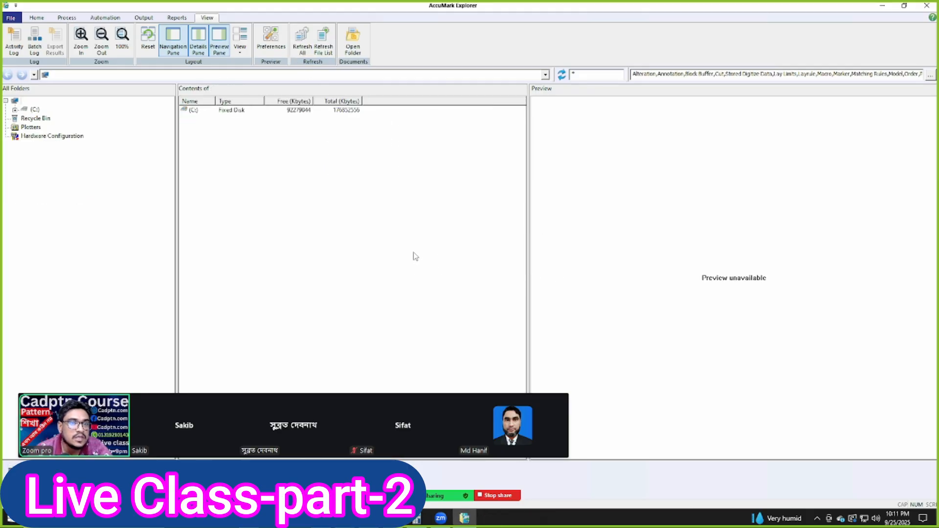
click(323, 50)
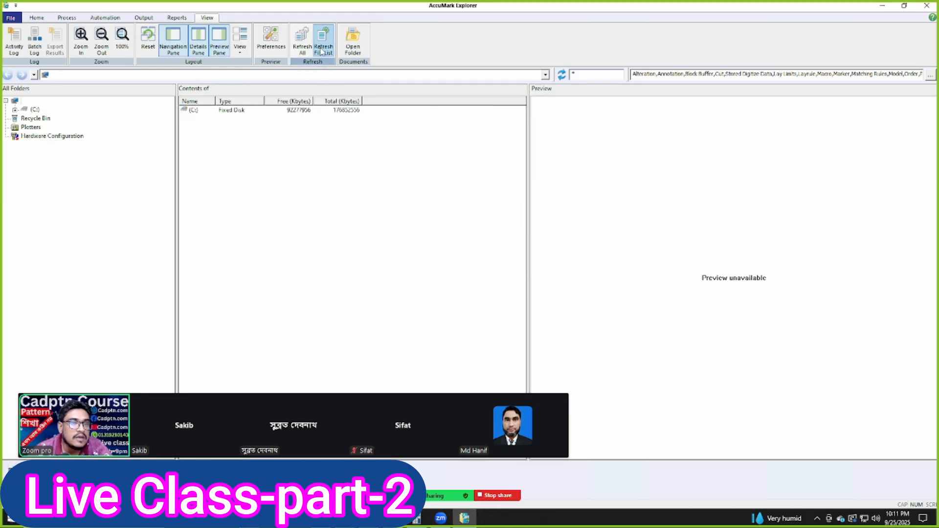
Reopen the fourth storage area on drive C: and check its pieces P1-15-09-25 and P1-15-09-256.
click(28, 111)
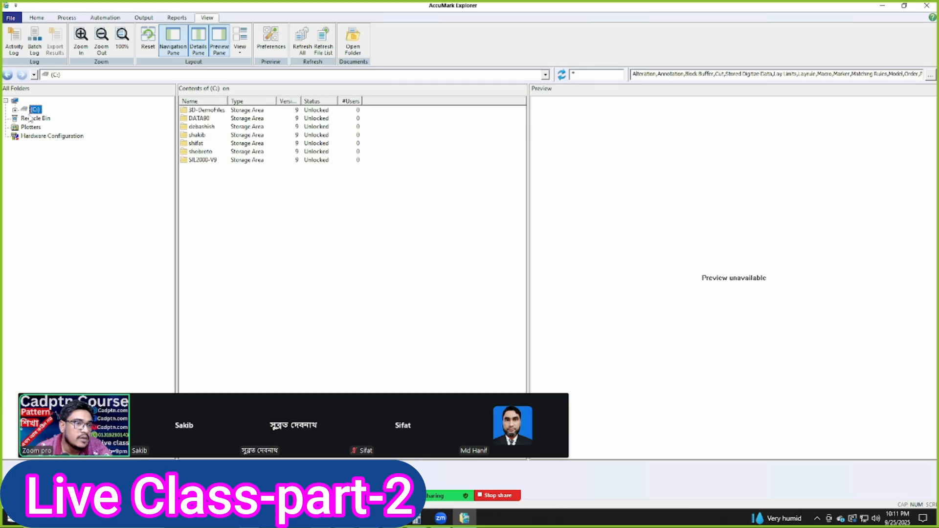
double_click(197, 135)
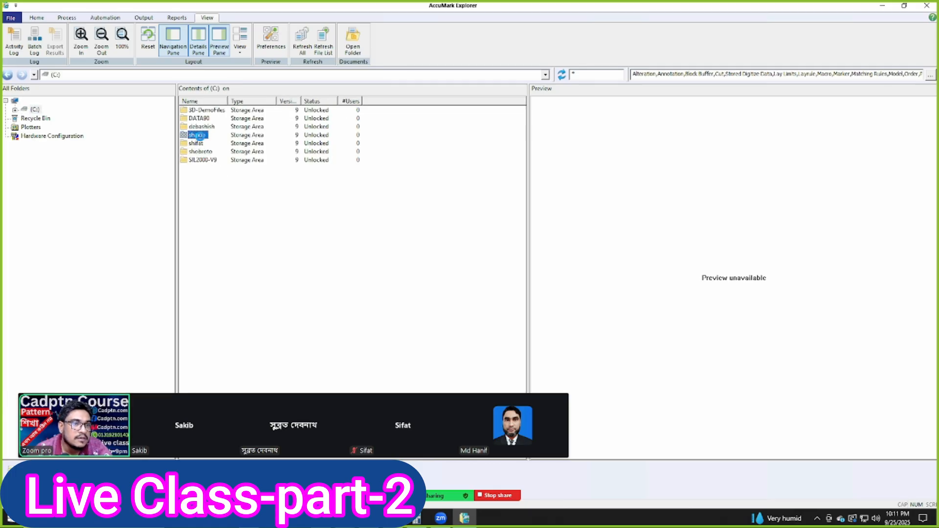
click(215, 193)
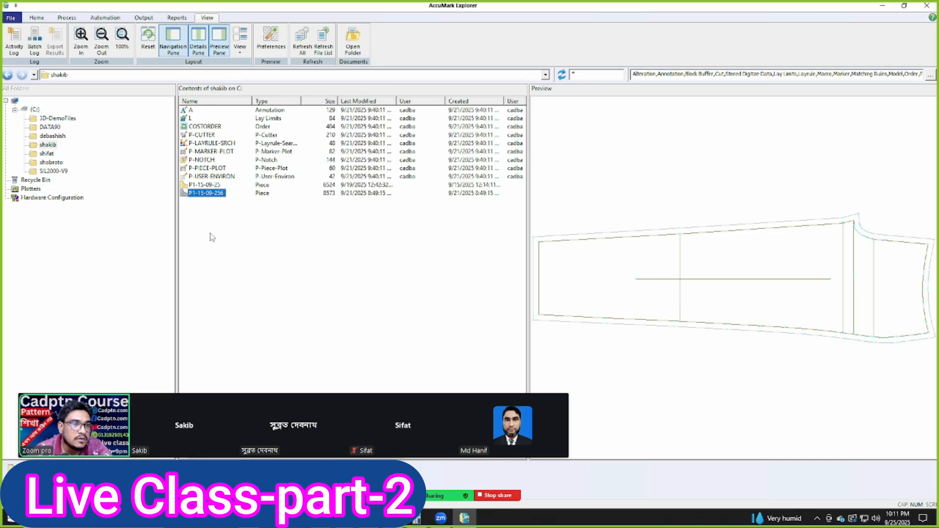
click(210, 185)
click(211, 193)
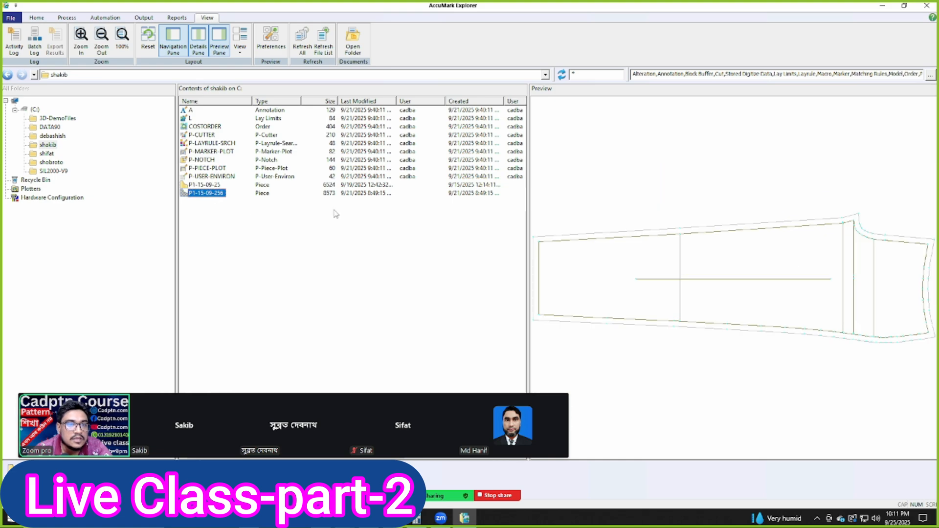
click(201, 160)
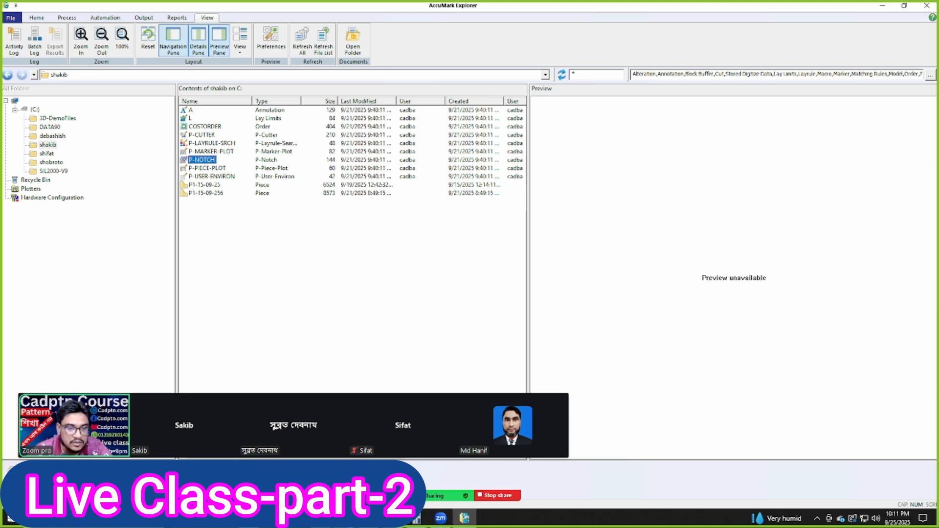
Switch to Pattern Design and look through the DATA90 save location for the piece P3-25-09-25, without saving.
click(417, 521)
click(444, 478)
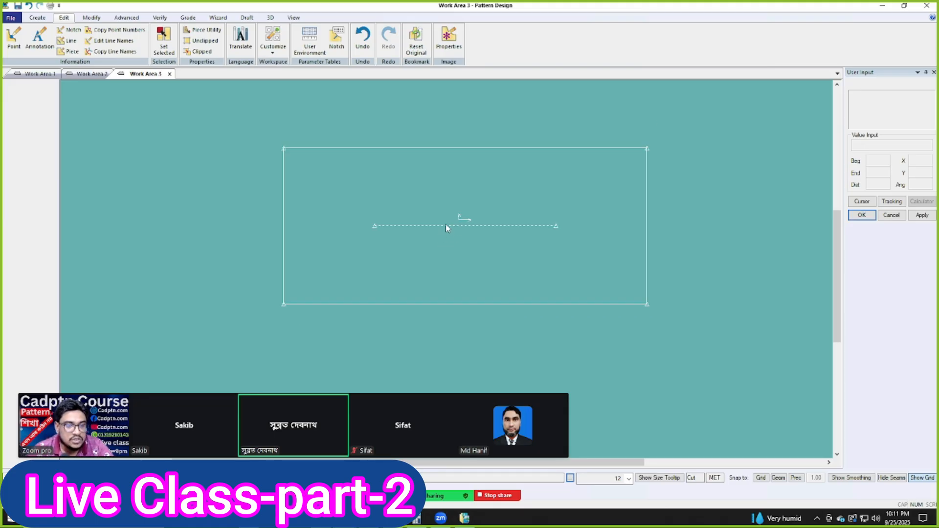
click(10, 17)
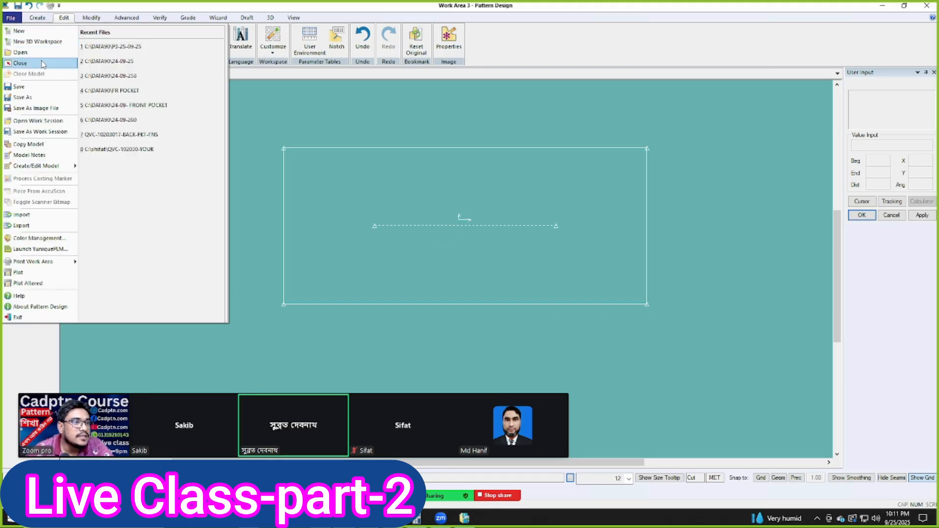
click(23, 96)
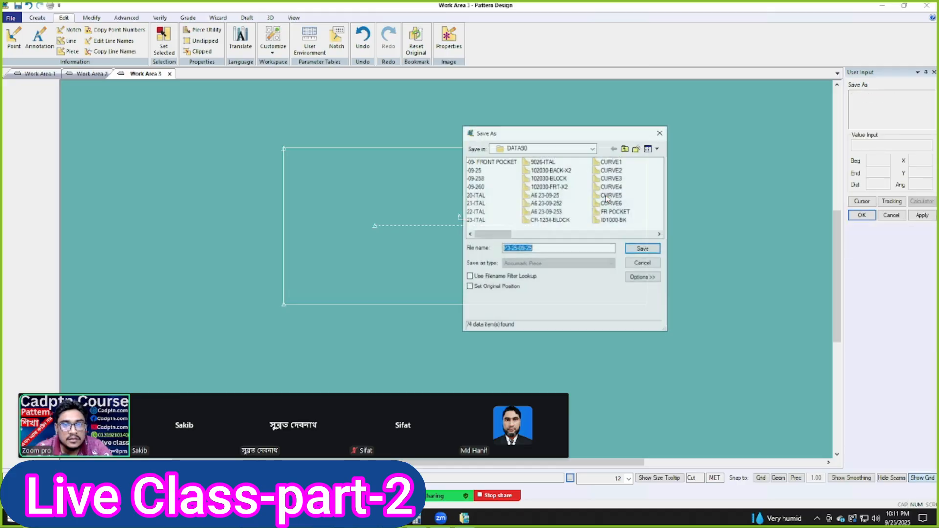
scroll(606, 197, down, 3)
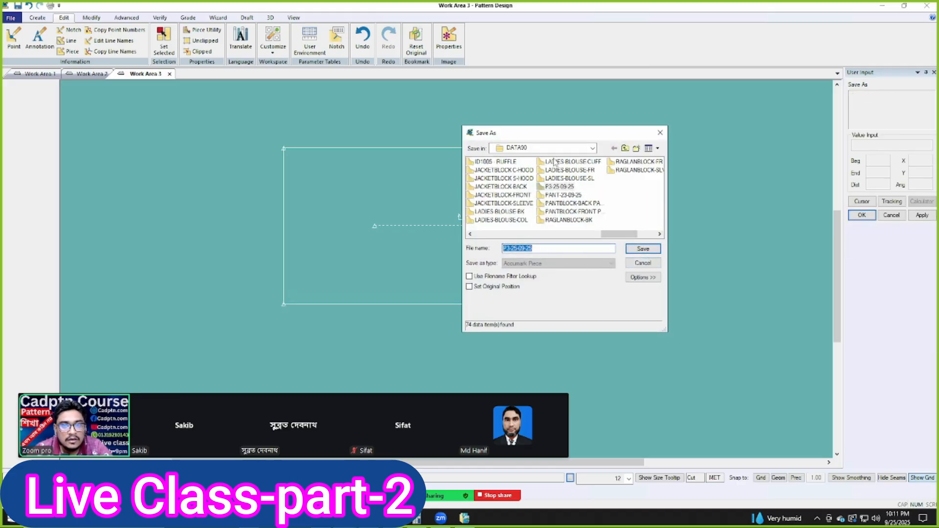
click(647, 266)
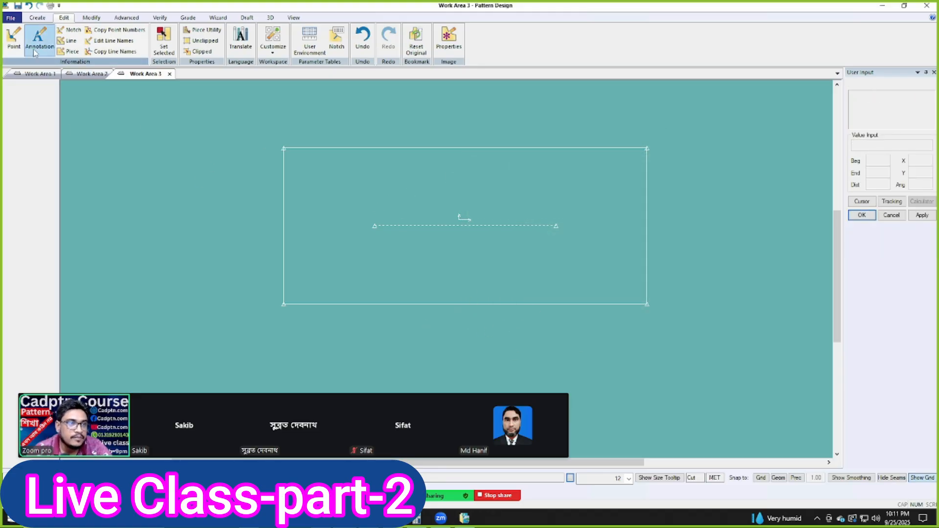
Open a new, empty work area for another rectangular piece.
click(10, 18)
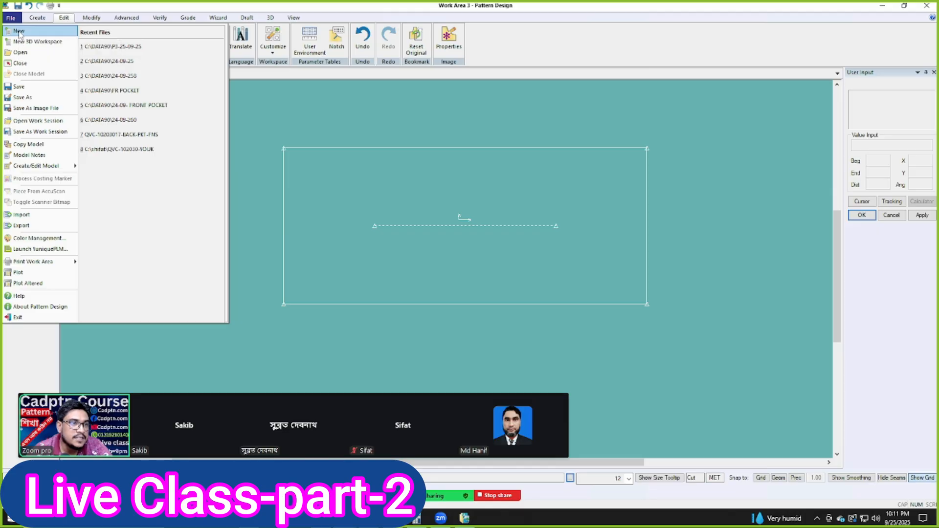
click(19, 31)
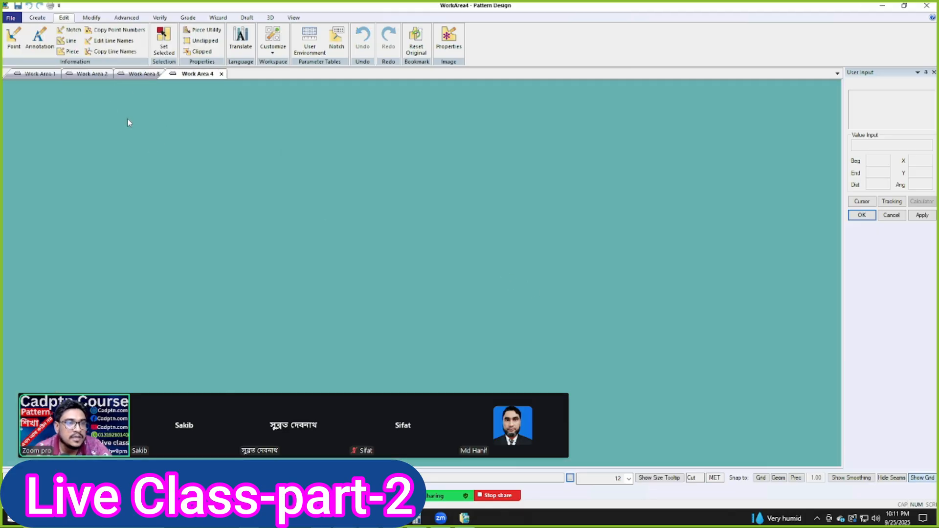
click(38, 18)
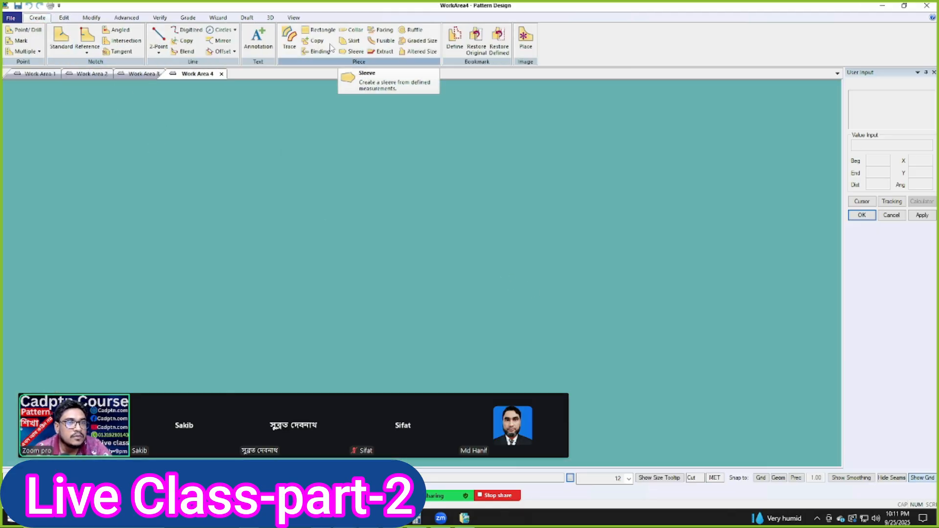
Review the storage area in the path preferences and apply them with the P-NOTCH notch table and a blank rule table.
click(64, 17)
click(273, 45)
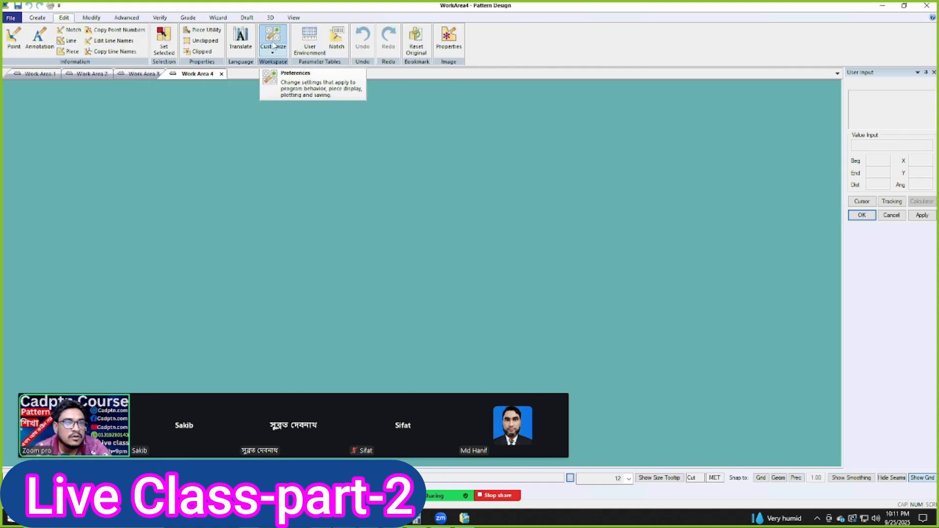
click(301, 81)
drag(533, 126, 674, 86)
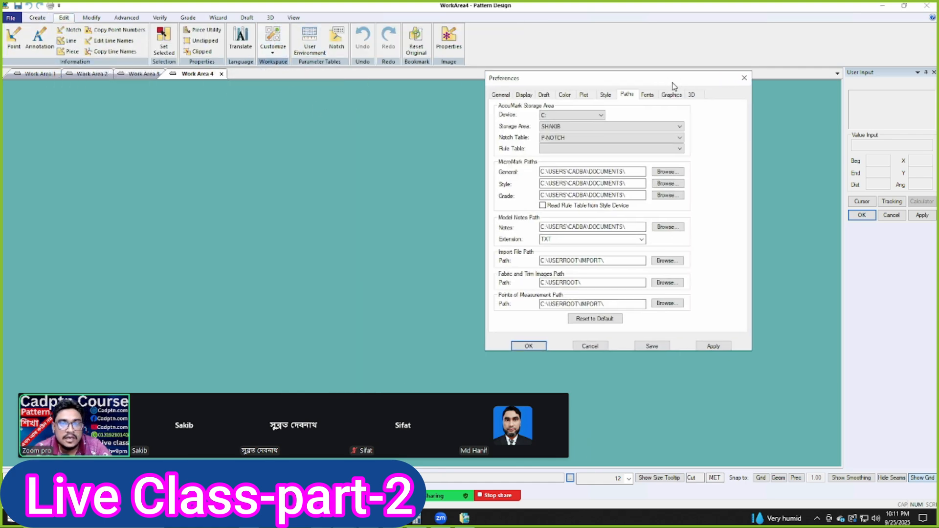
click(680, 138)
click(677, 126)
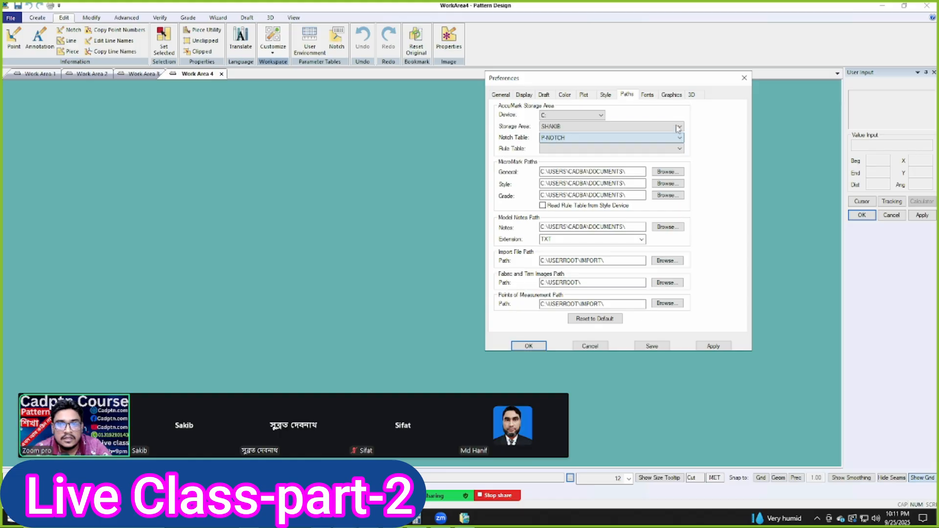
click(712, 346)
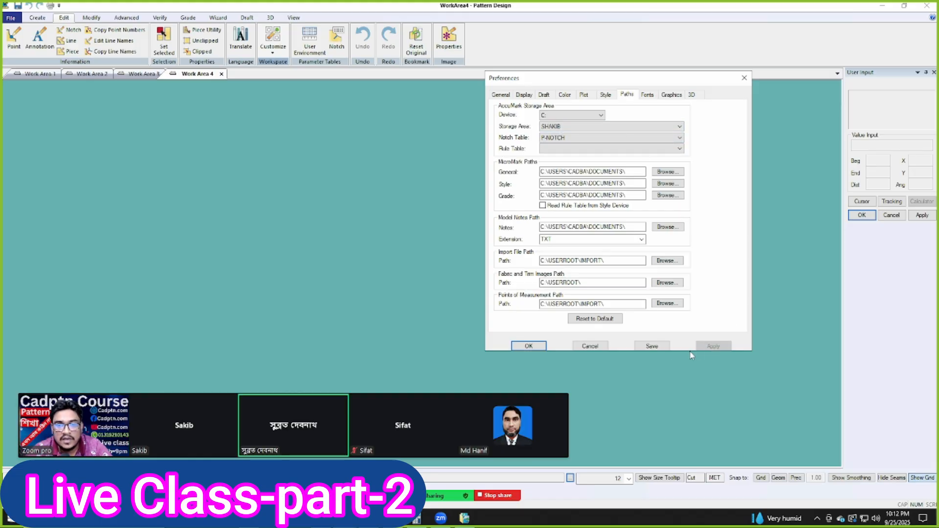
click(654, 149)
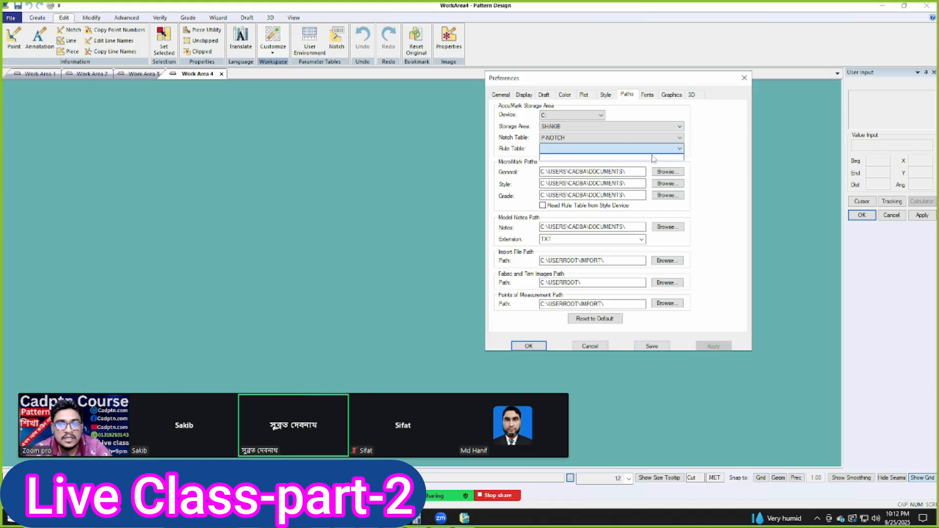
click(603, 159)
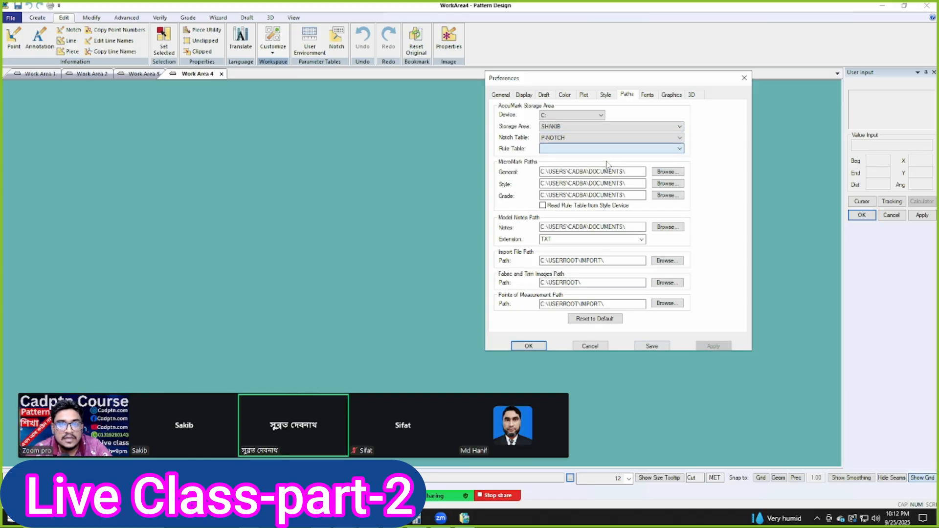
click(536, 347)
Create a wide rectangular piece in the middle of Work Area 4 and name it P4-25-09-25-.
click(37, 17)
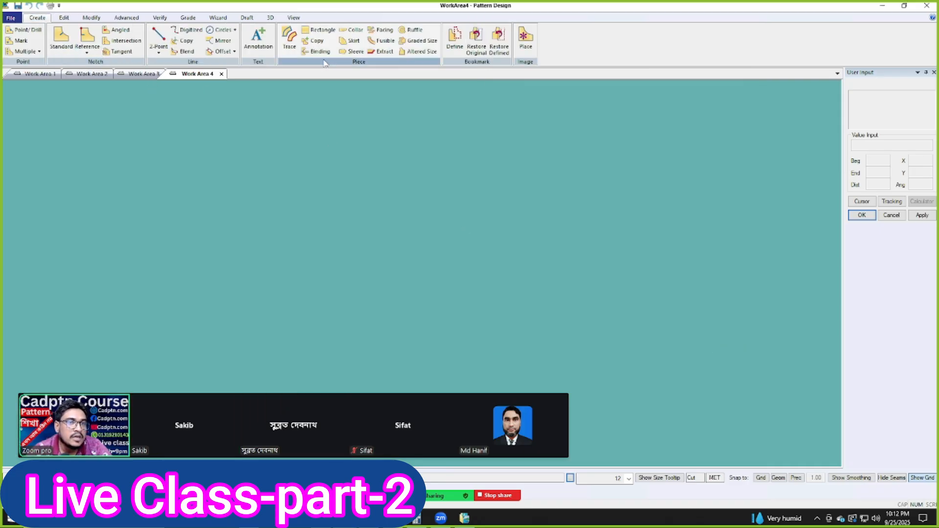
click(318, 30)
click(264, 174)
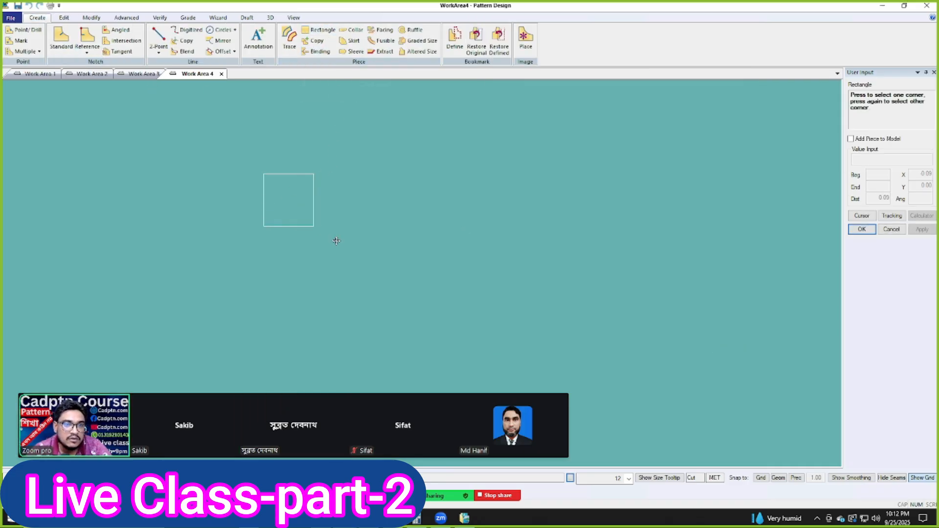
click(654, 282)
click(879, 163)
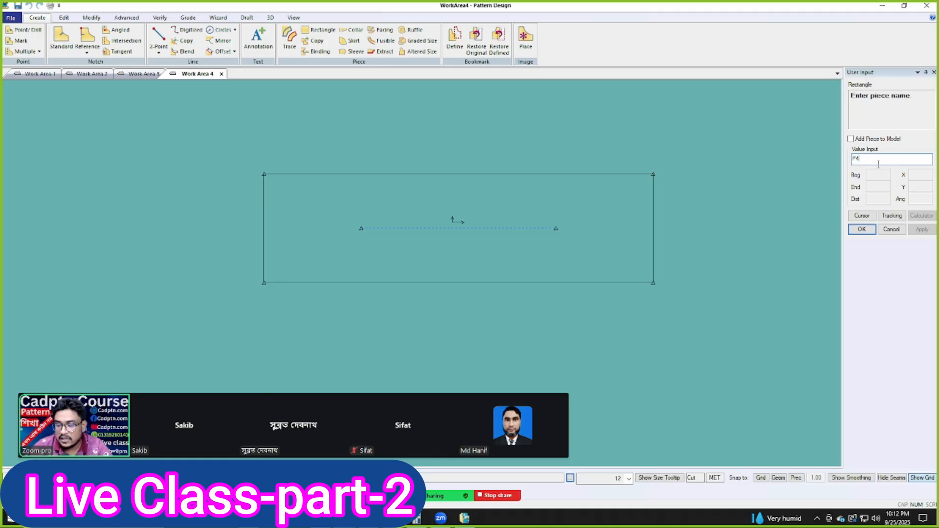
text(-)
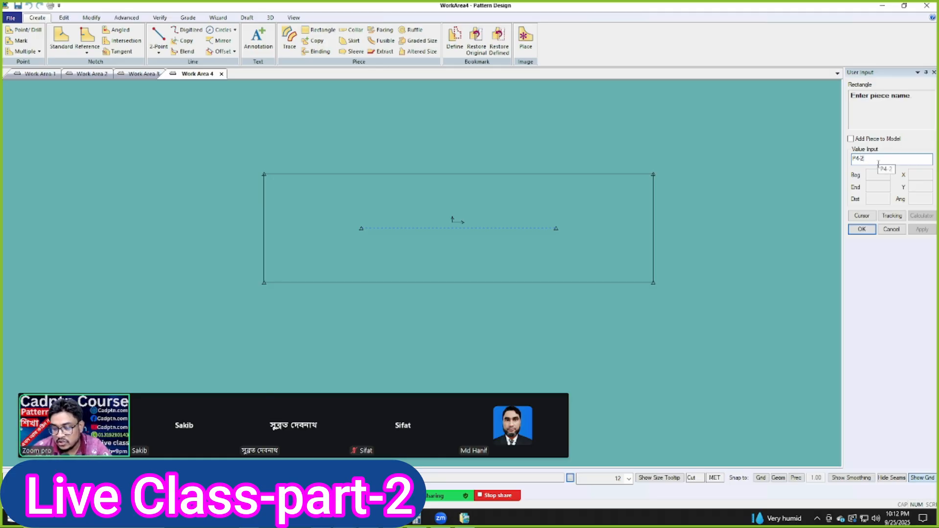
text(25-09-25-)
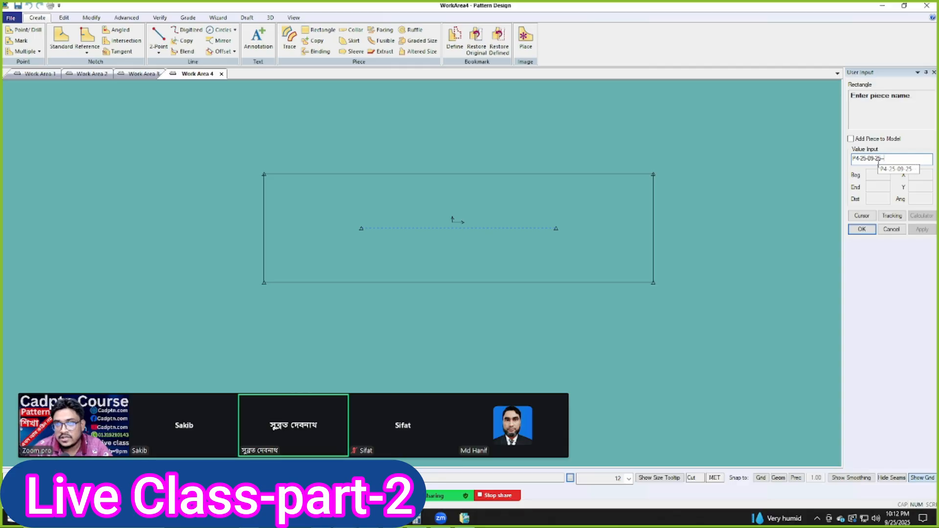
click(861, 229)
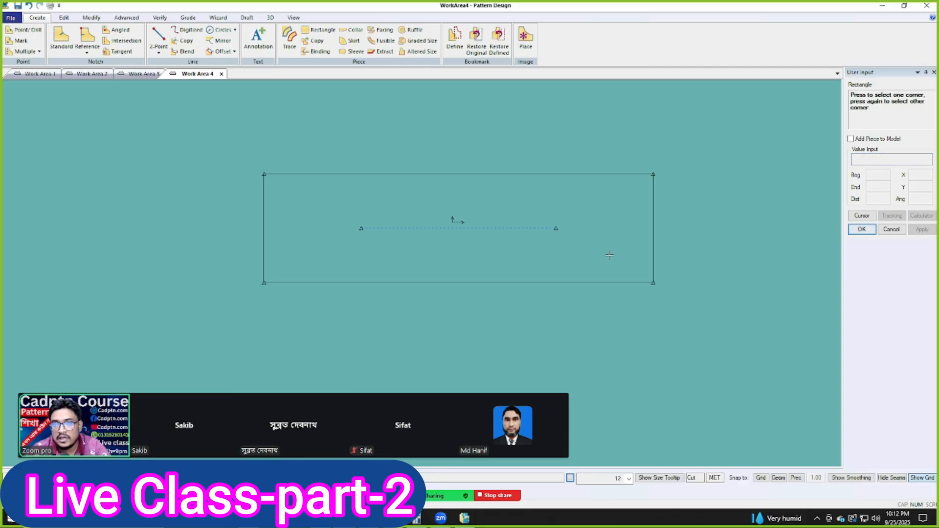
right_click(407, 174)
click(433, 180)
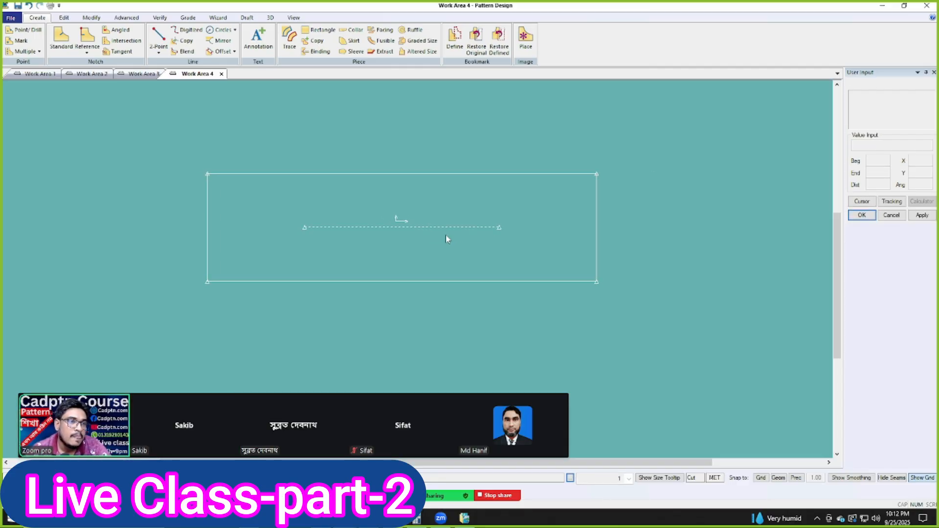
Save the new rectangular piece from Work Area 4.
click(18, 6)
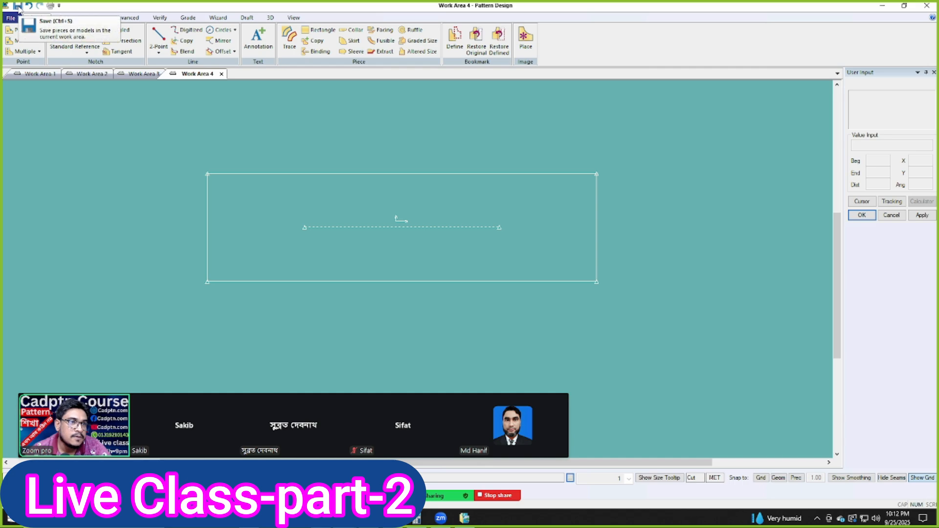
click(494, 241)
right_click(632, 151)
click(666, 158)
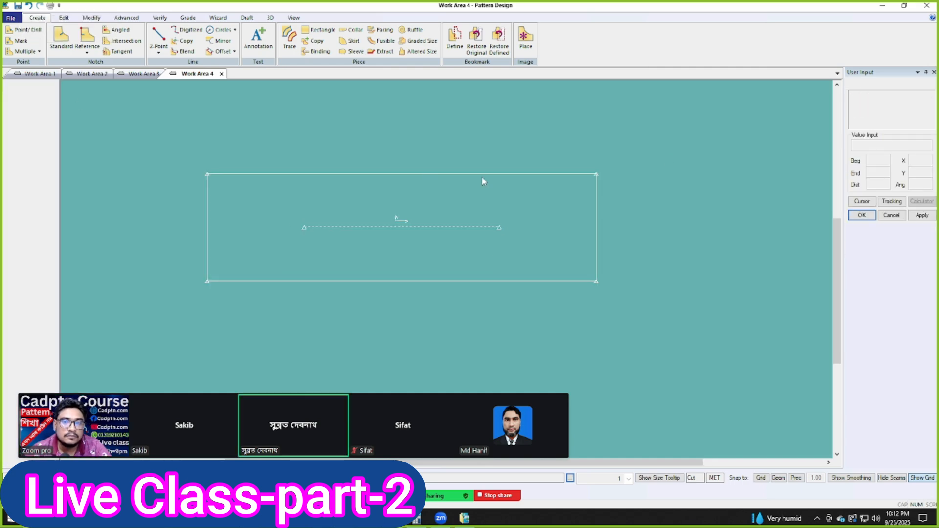
right_click(425, 171)
click(460, 176)
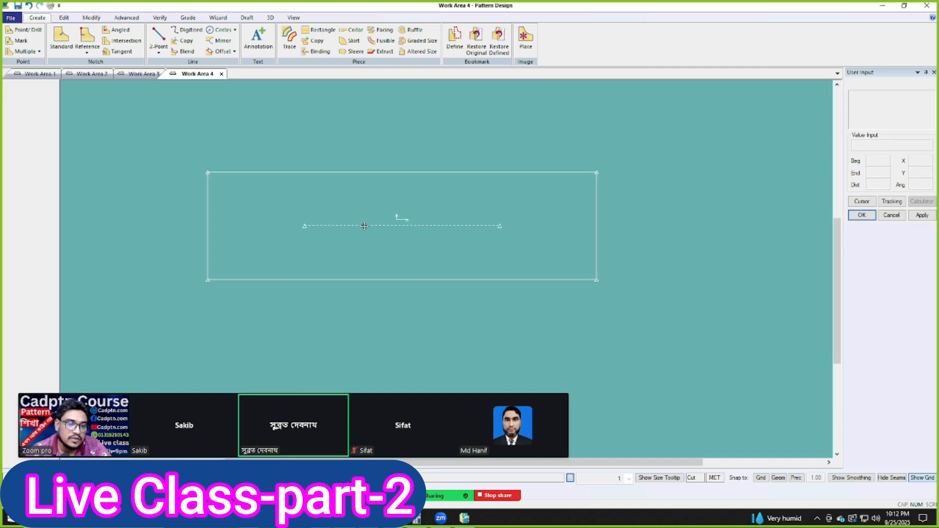
Switch to AccuMark Explorer and preview pieces P4-25-09-25-- and P1-15-09-25, checking the saved rectangle against Work Area 4 in Pattern Design.
click(466, 519)
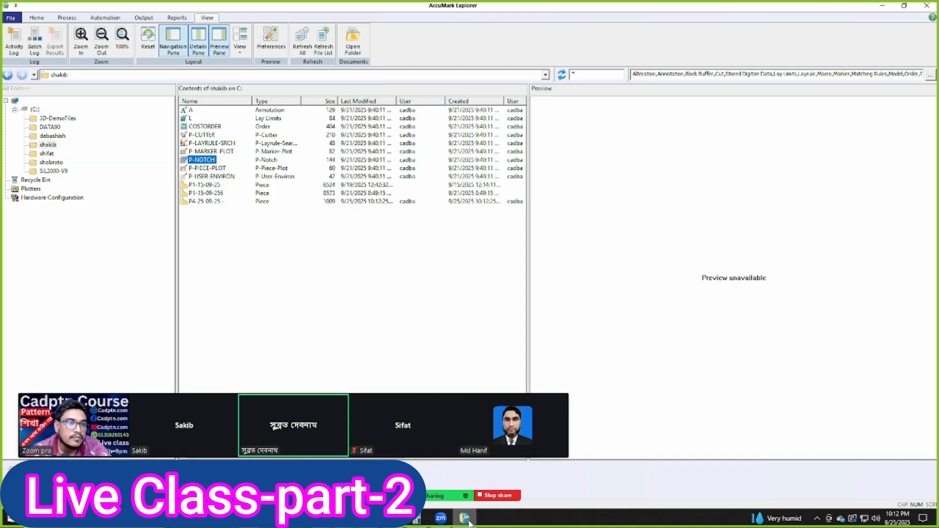
click(210, 201)
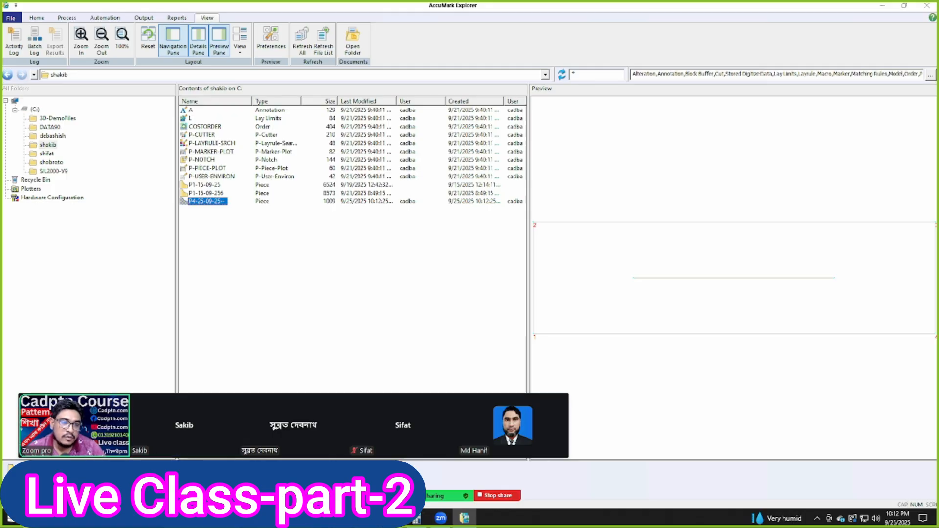
click(345, 518)
click(494, 485)
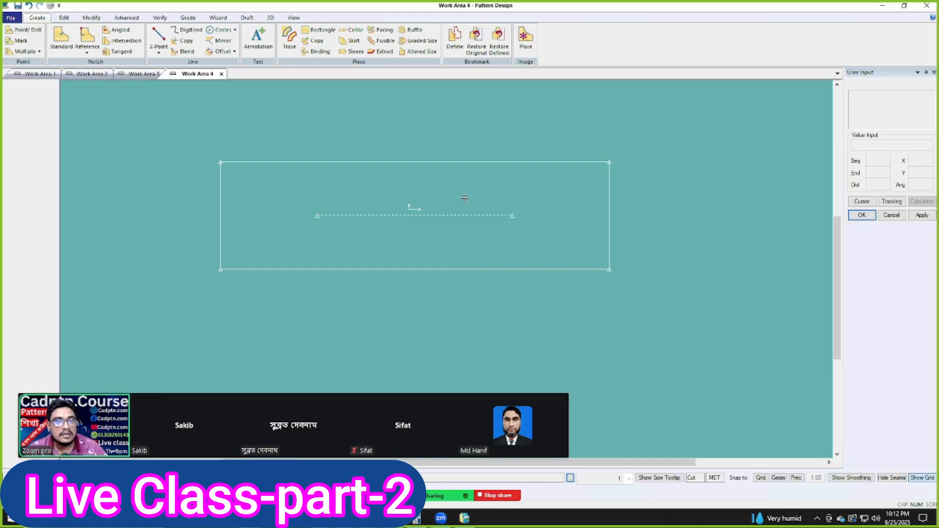
middle_drag(465, 198, 465, 194)
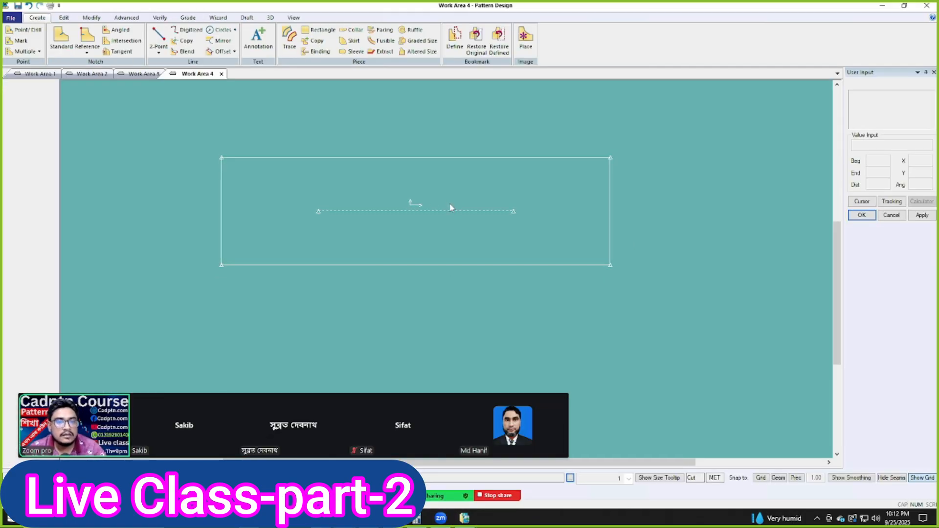
click(467, 522)
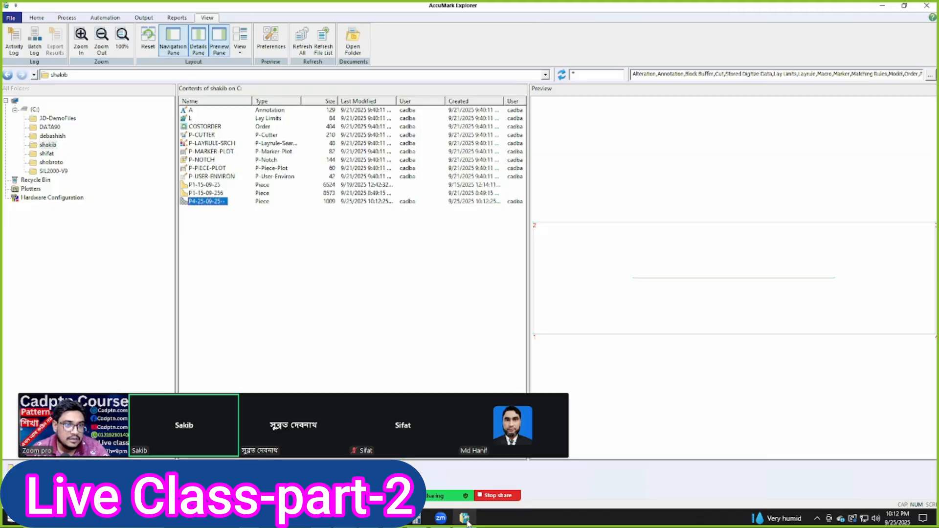
click(205, 185)
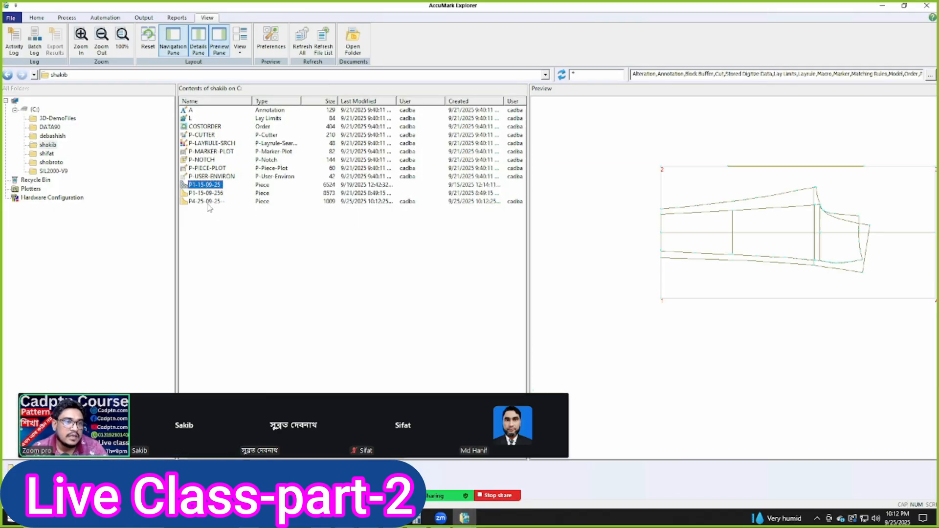
Select pieces P1-15-09-25, P1-15-09-256 and P4-25-09-25-- and try to export them together as a ZIP file to the Desktop.
click(210, 202)
shift+click(206, 193)
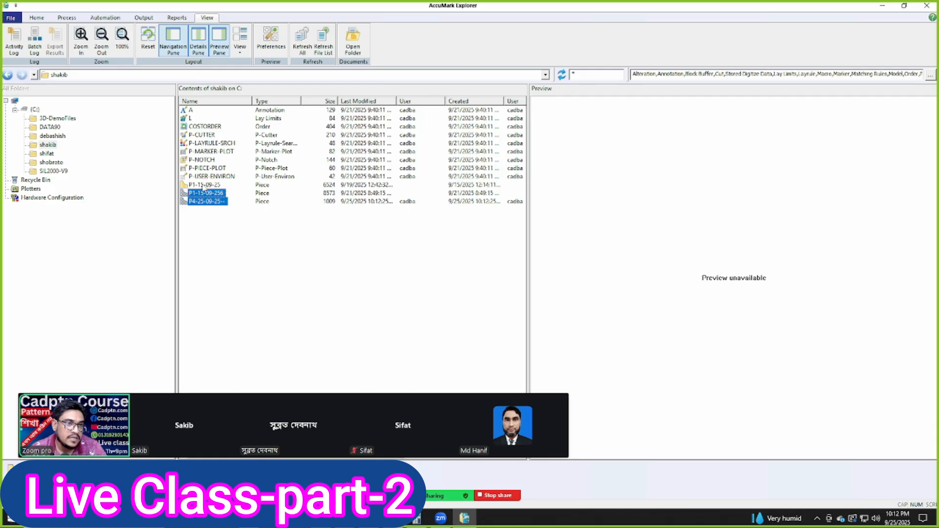
shift+click(204, 186)
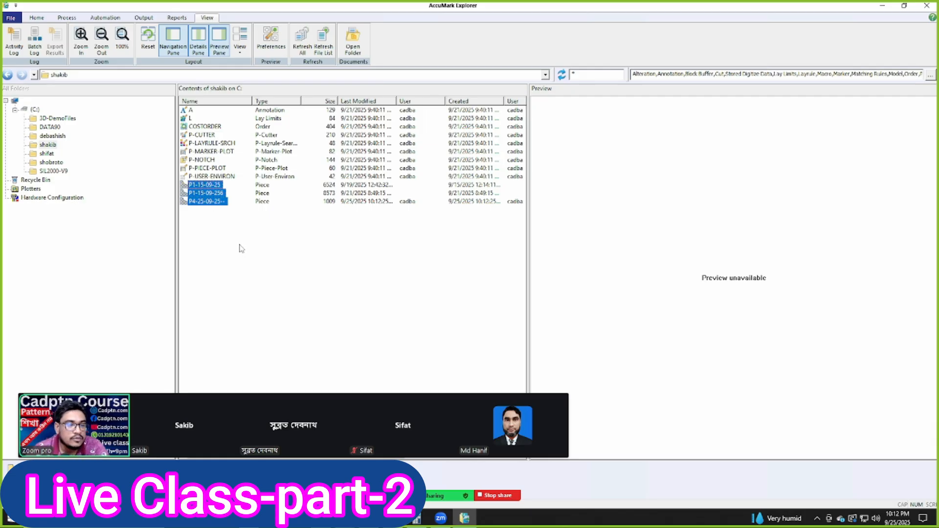
click(11, 17)
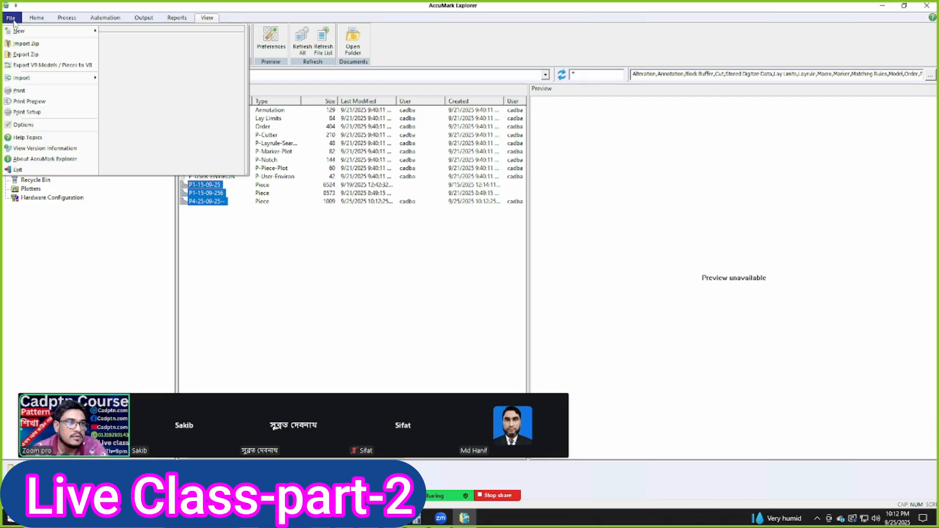
click(24, 54)
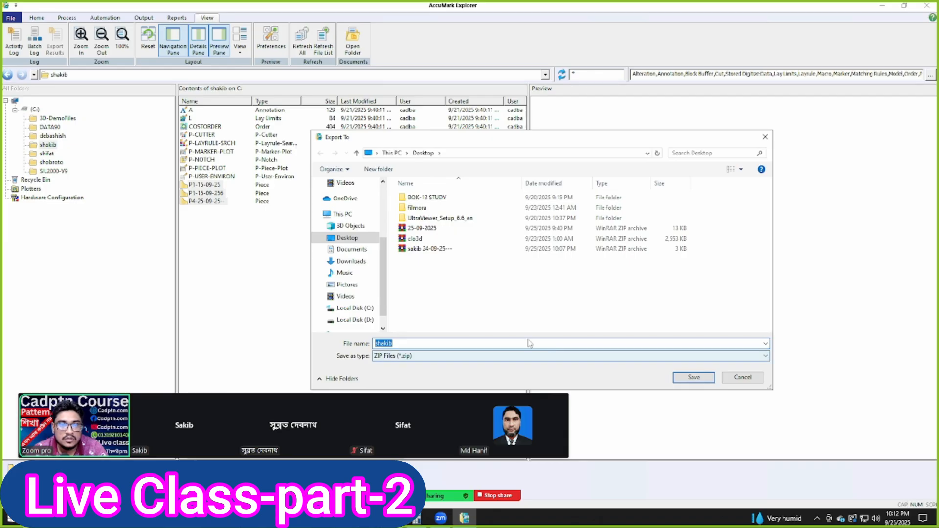
click(354, 240)
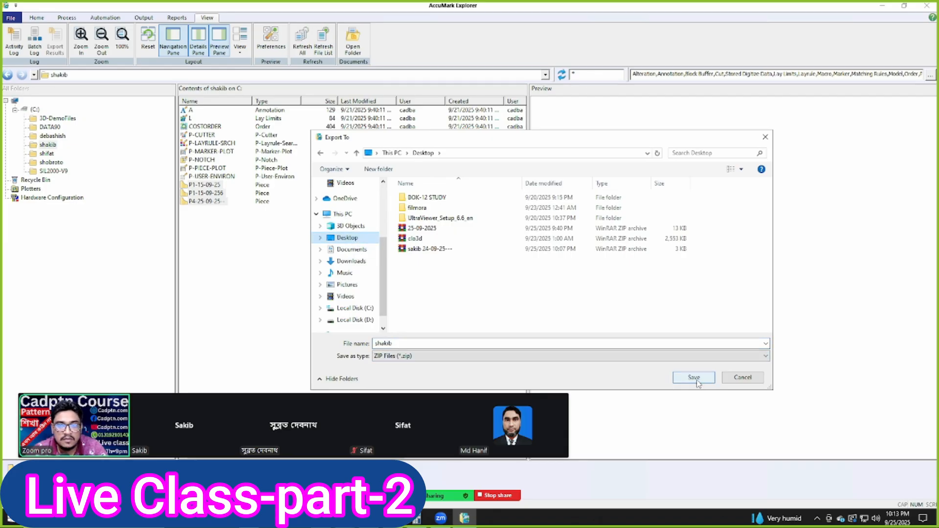
click(410, 343)
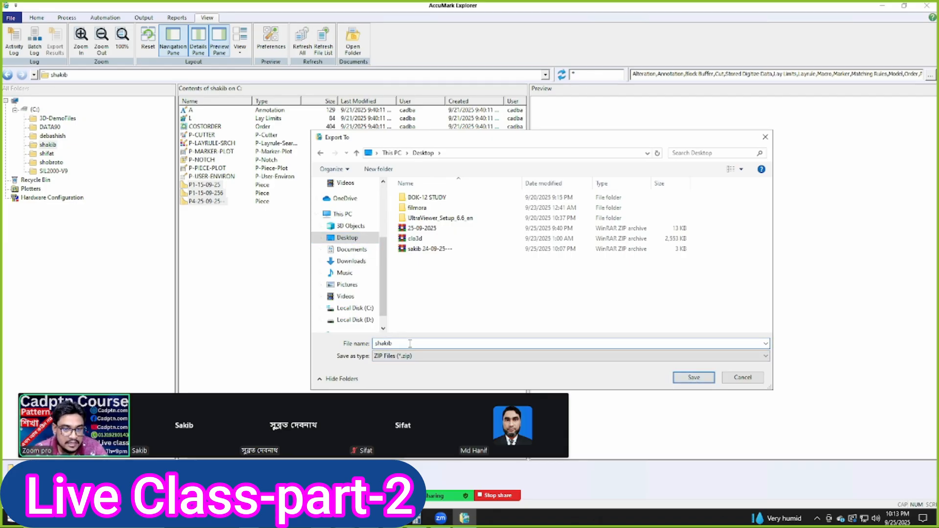
click(754, 380)
Import piece PANT-23-09-25 into the current storage area from the Desktop ZIP archive dated 24-09-25.
click(11, 18)
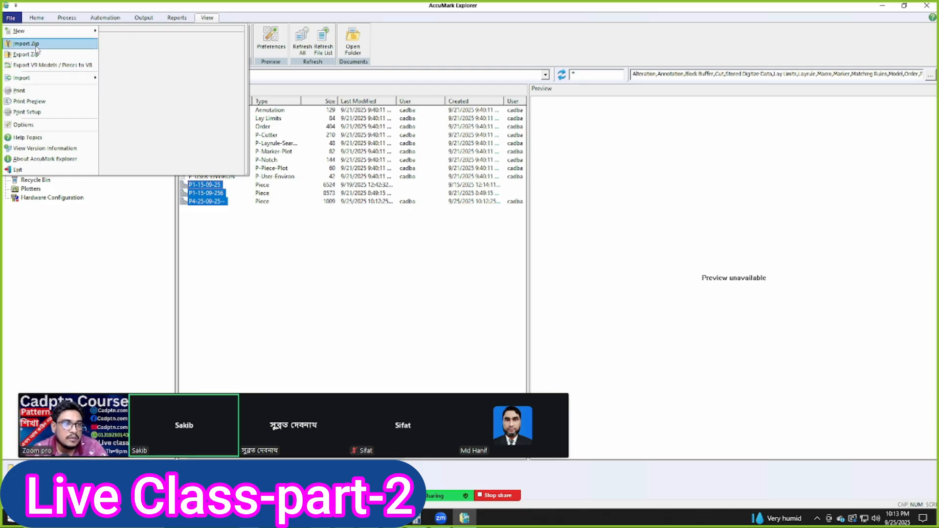
click(36, 47)
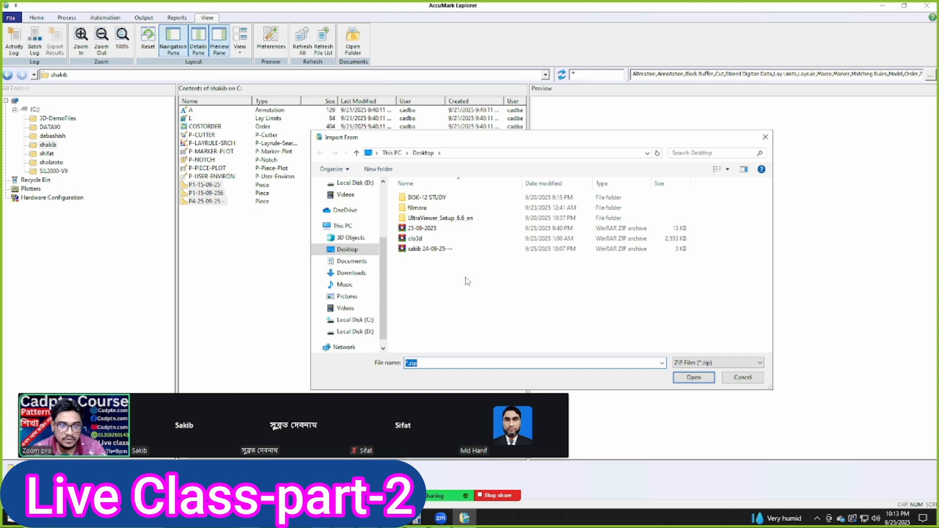
click(353, 251)
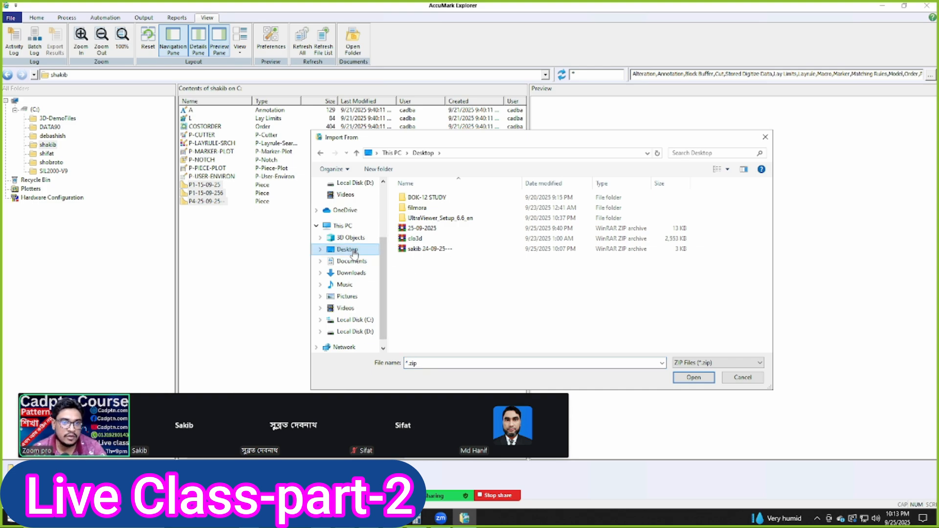
click(427, 253)
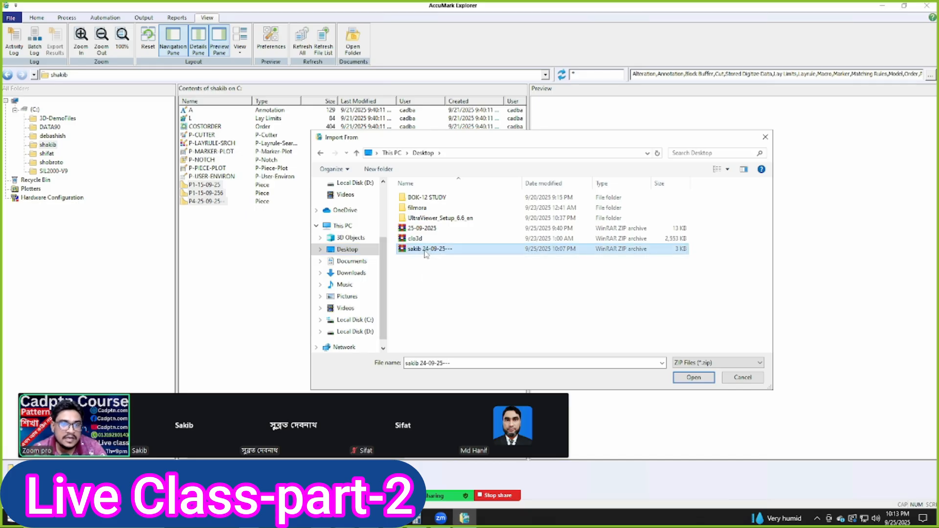
click(694, 378)
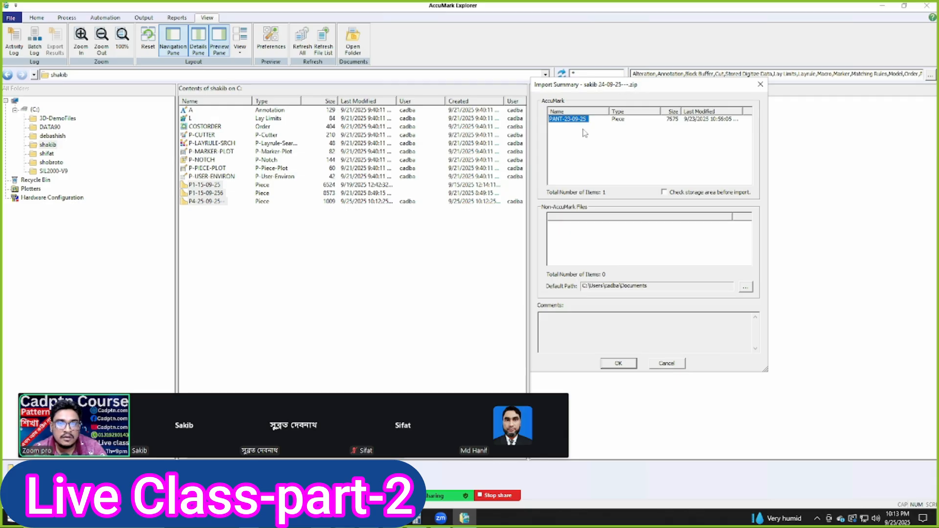
click(619, 364)
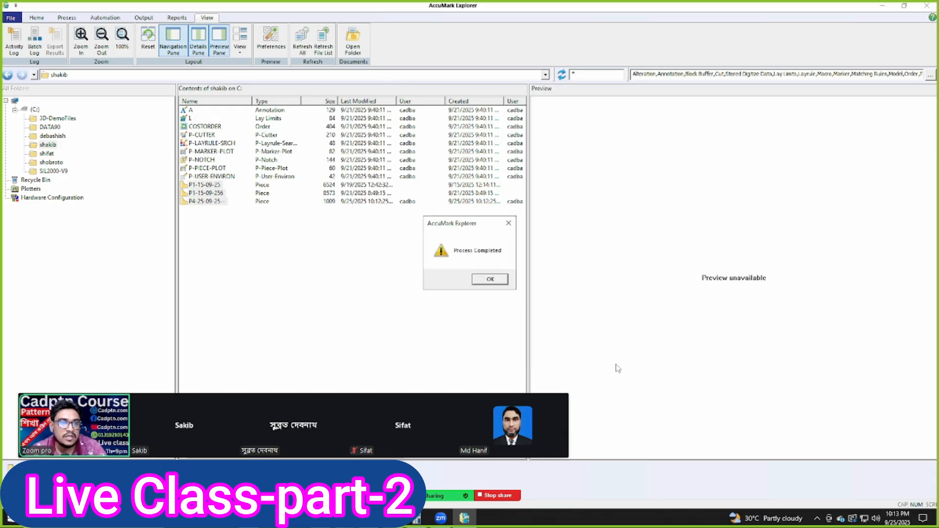
click(489, 280)
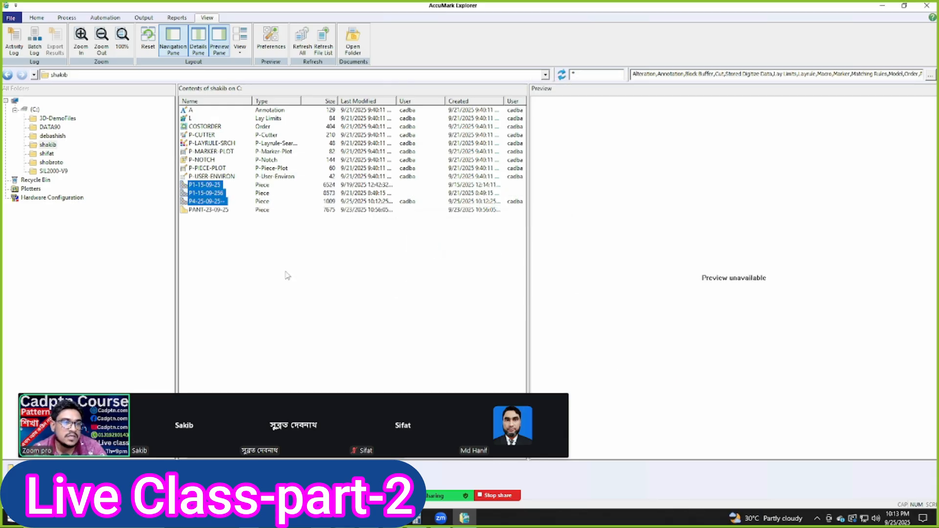
Preview the imported PANT-23-09-25 piece and compare it with the other pieces in the storage area.
click(213, 211)
click(212, 200)
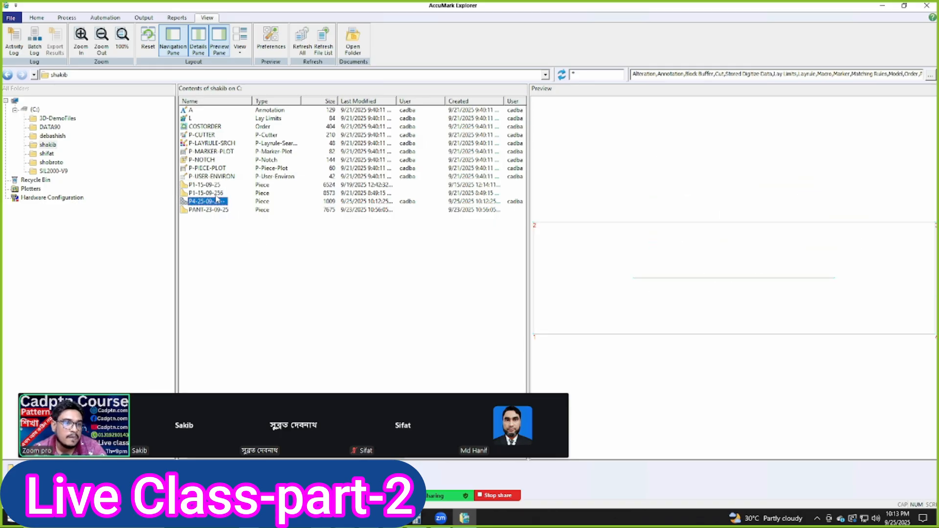
click(211, 194)
click(211, 186)
click(235, 263)
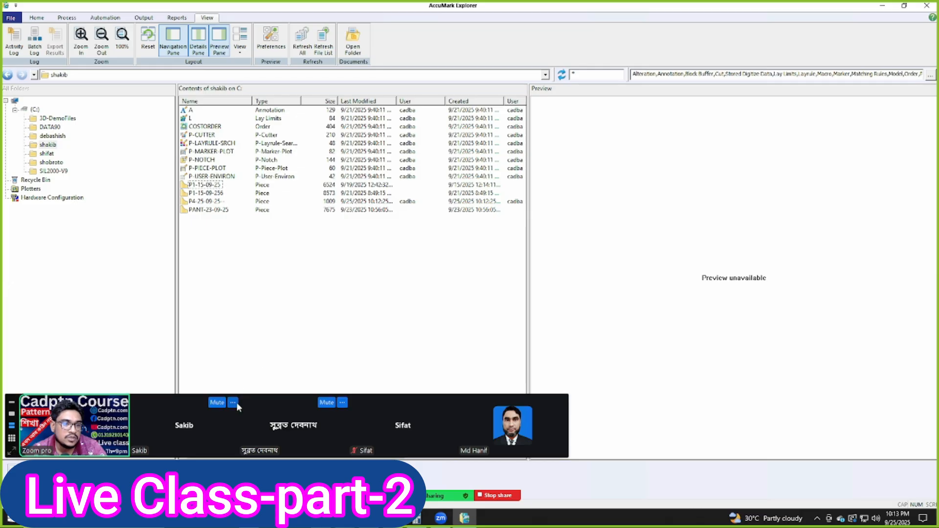
mouse_move(236, 402)
mouse_down()
mouse_move(282, 409)
mouse_move(260, 426)
mouse_move(266, 390)
mouse_move(239, 403)
mouse_up()
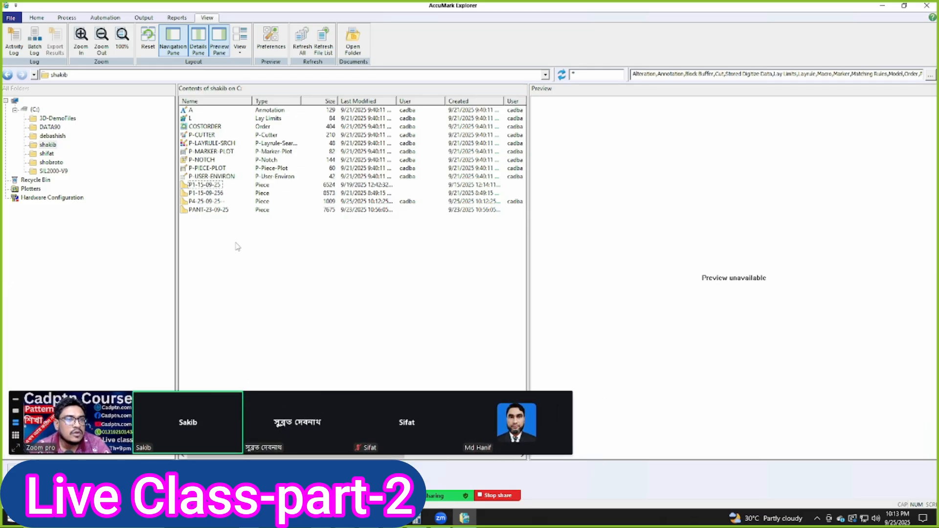
click(211, 210)
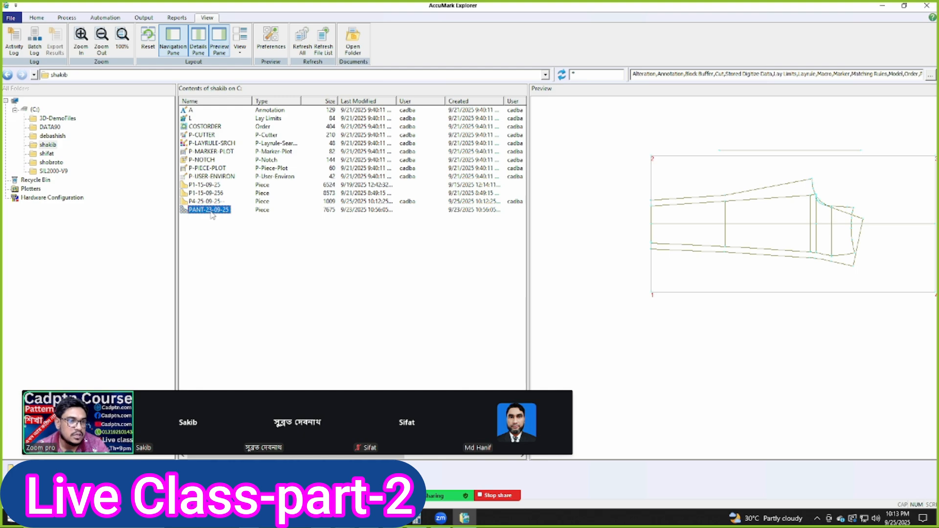
click(204, 186)
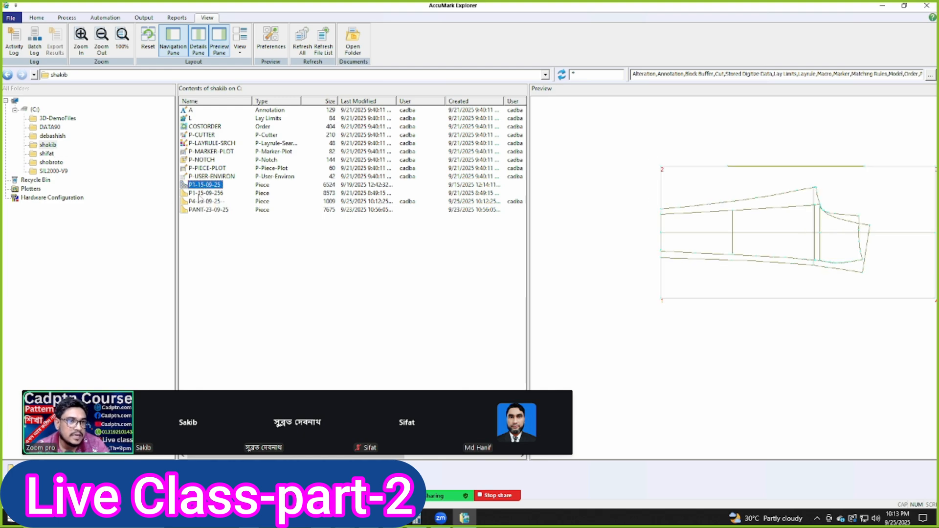
click(203, 194)
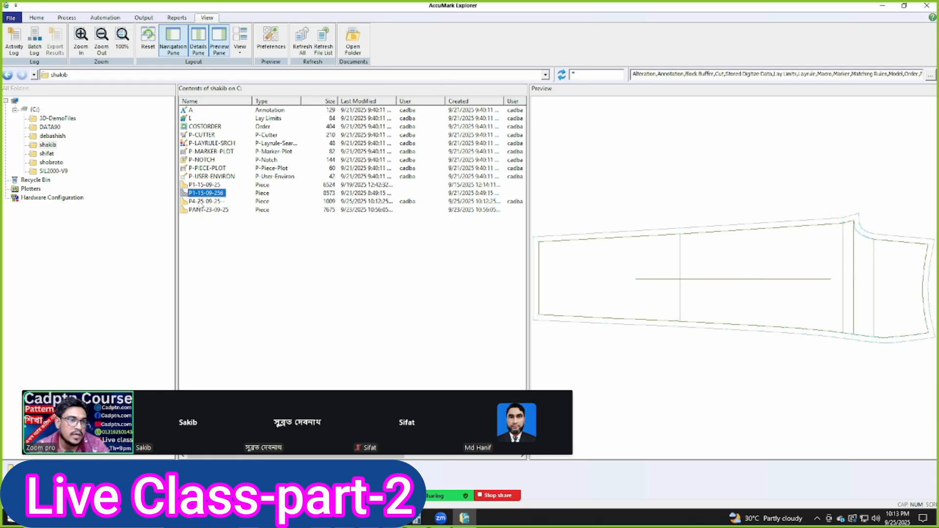
click(197, 202)
click(198, 195)
click(200, 187)
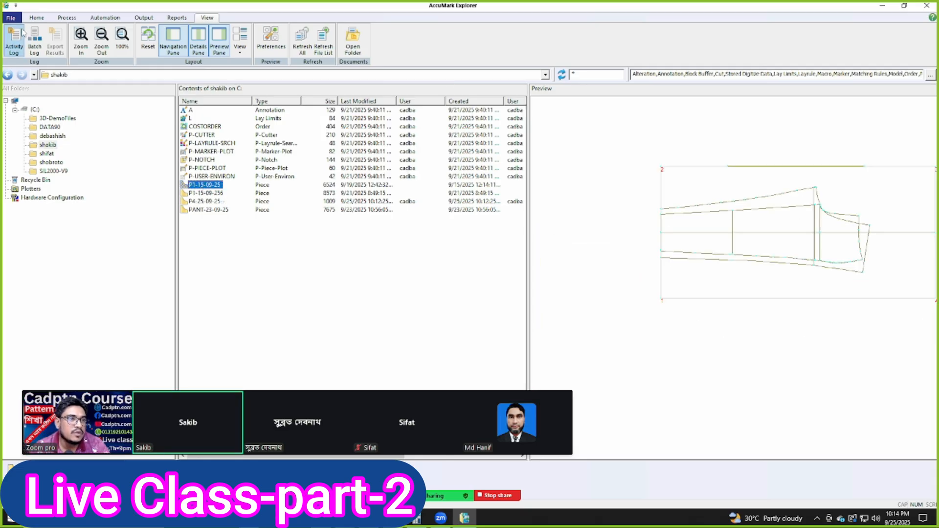
click(10, 18)
click(250, 144)
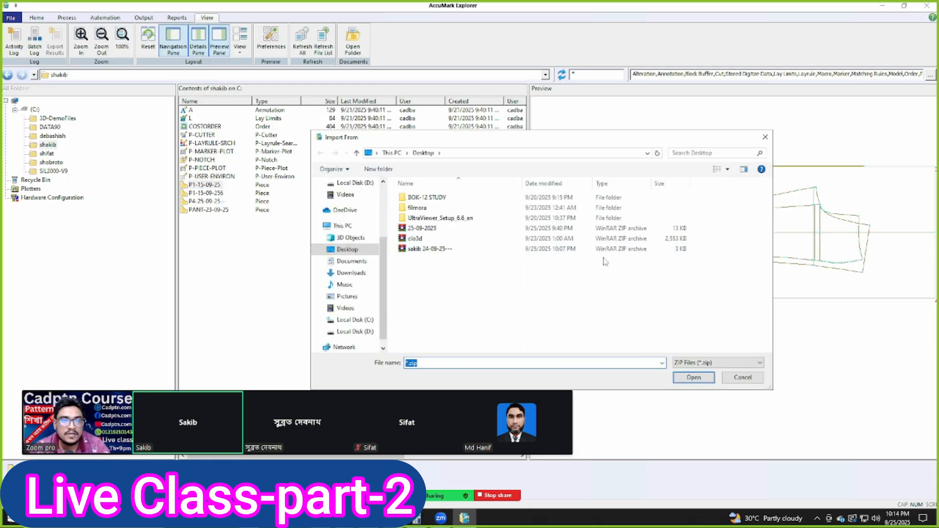
click(437, 250)
click(698, 381)
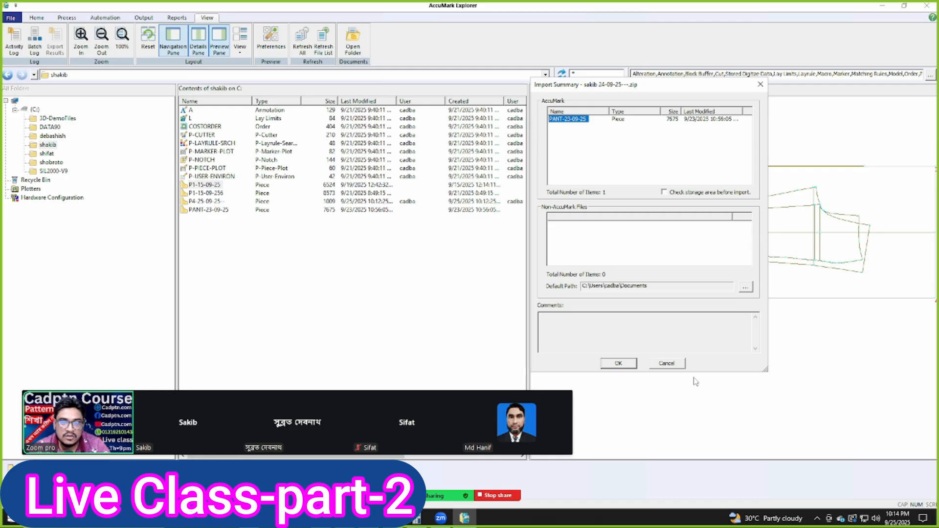
click(666, 364)
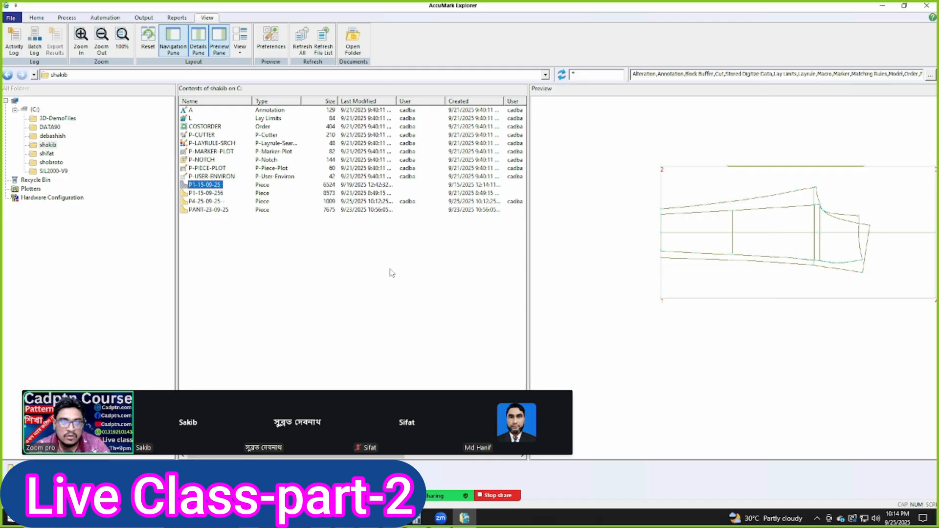
Rename the imported PANT-23-09-25 piece to XPANT-23-09-25 and preview it.
right_click(206, 211)
click(236, 328)
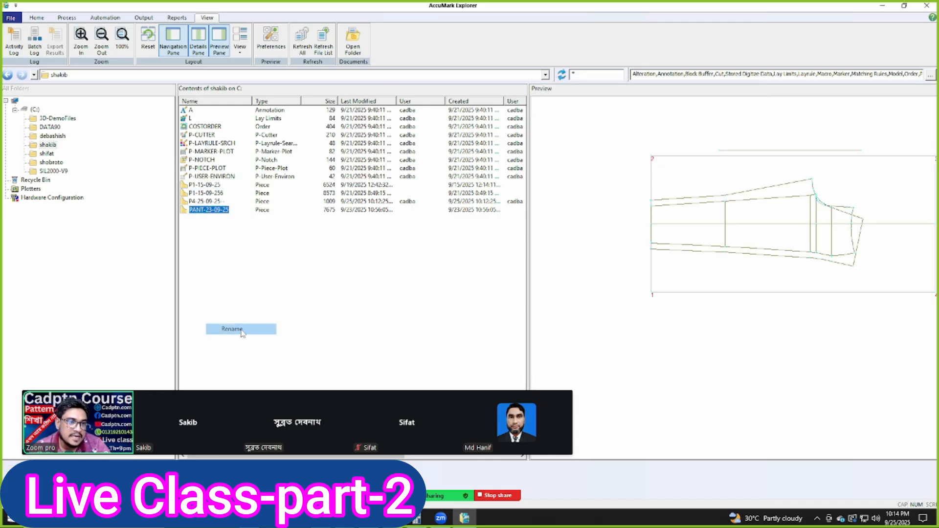
click(189, 211)
text(x)
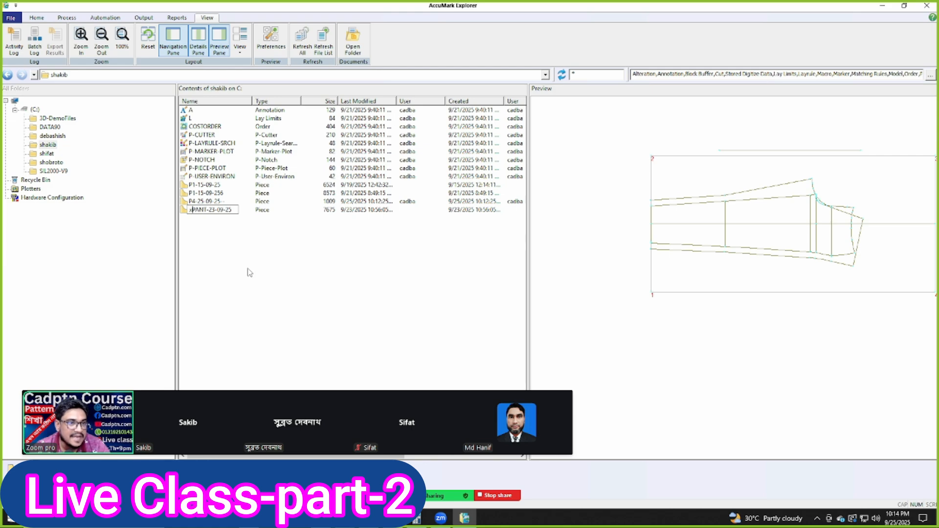
click(232, 260)
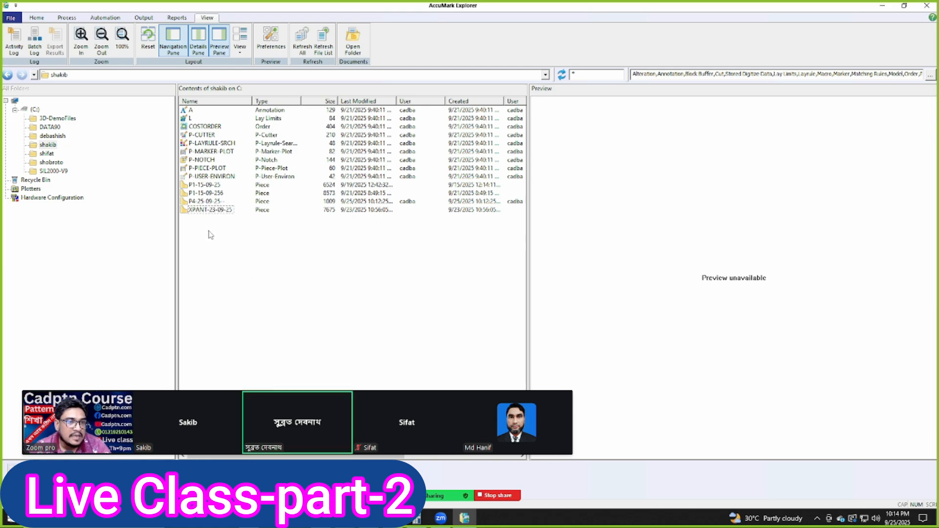
click(203, 211)
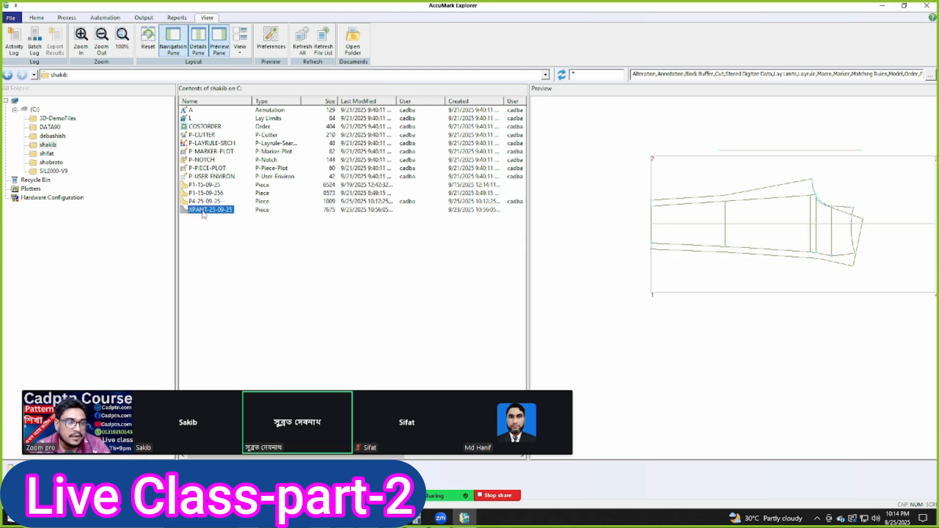
Import piece PANT-23-09-25 again into the current storage area from the Desktop ZIP archive dated 24-09-25.
click(10, 18)
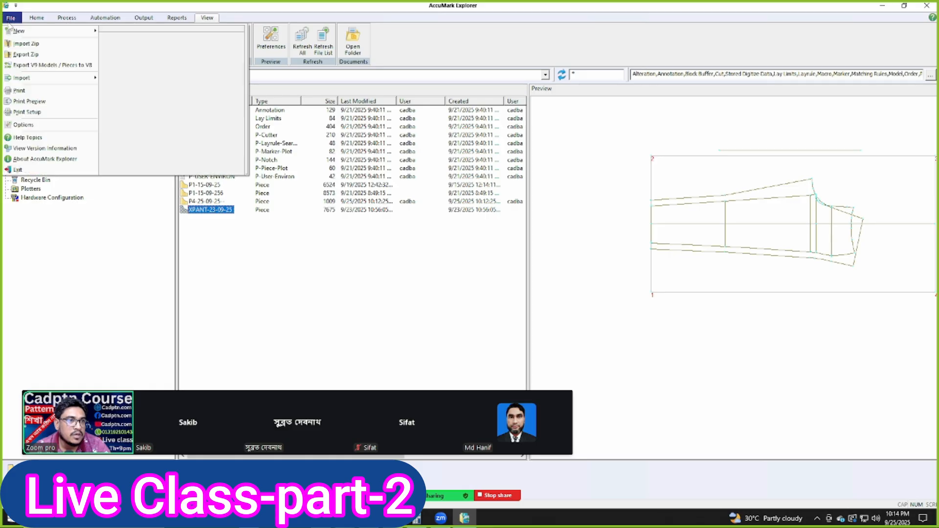
click(24, 43)
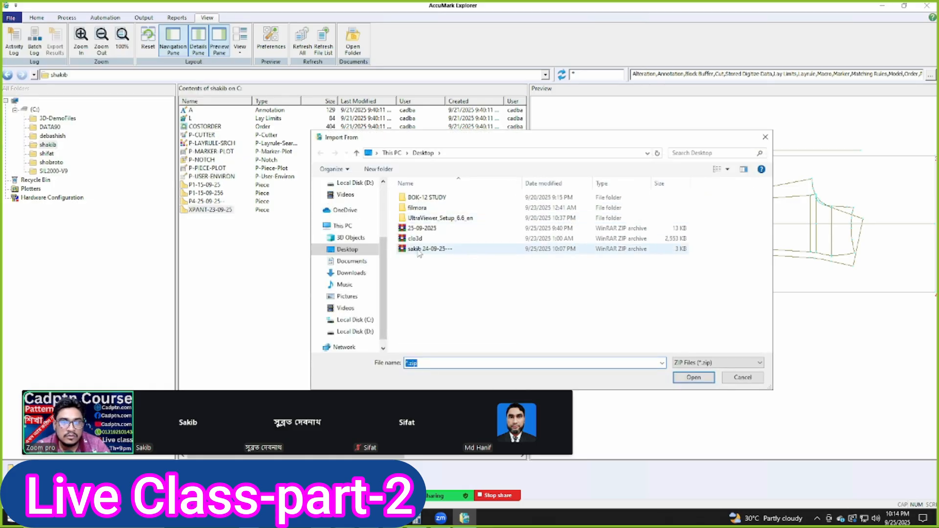
click(419, 250)
click(694, 378)
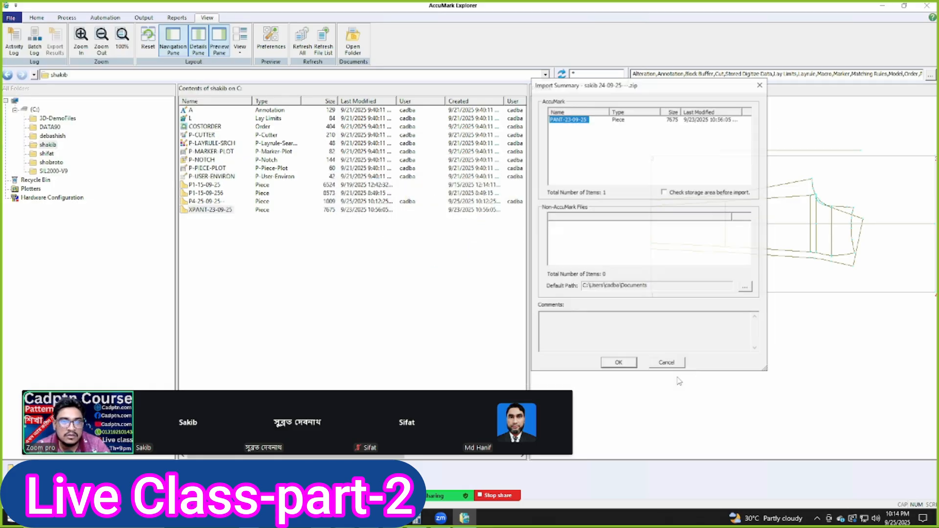
click(618, 364)
click(489, 277)
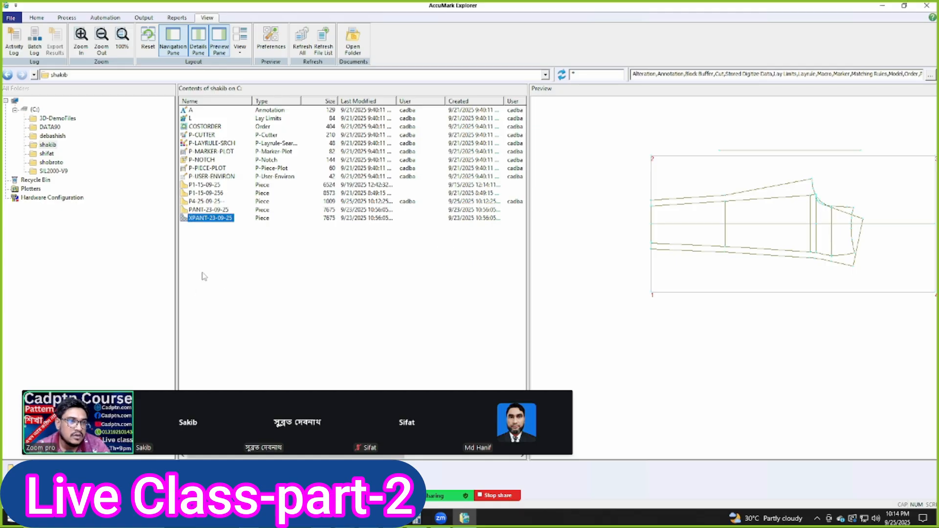
Preview the re-imported PANT-23-09-25 beside XPANT-23-09-25 and go through the other pieces in the storage area.
click(199, 232)
click(202, 211)
click(206, 220)
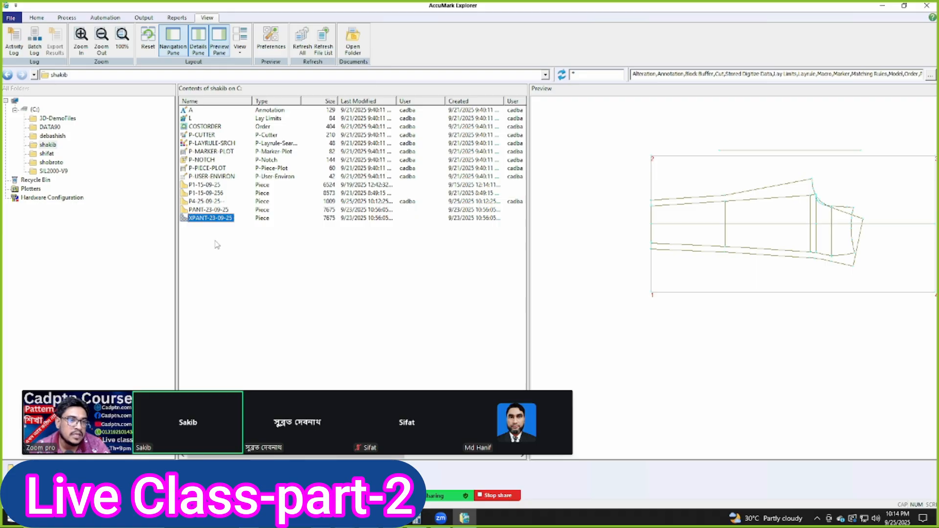
key(Up)
key(Up)
key(Up)
key(Up)
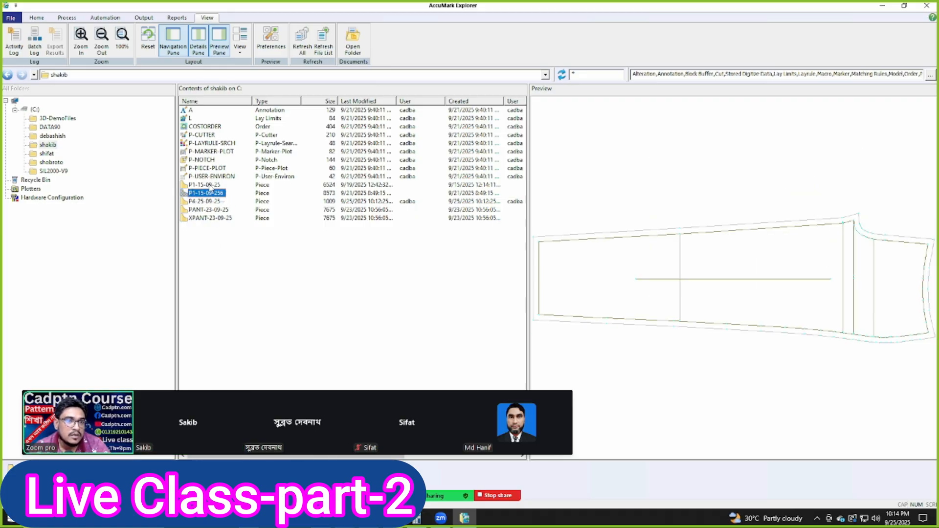
click(341, 292)
Switch to Work Area 4 in Pattern Design, draw a smaller rectangle piece below the existing one and shift the larger rectangle.
mouse_move(424, 506)
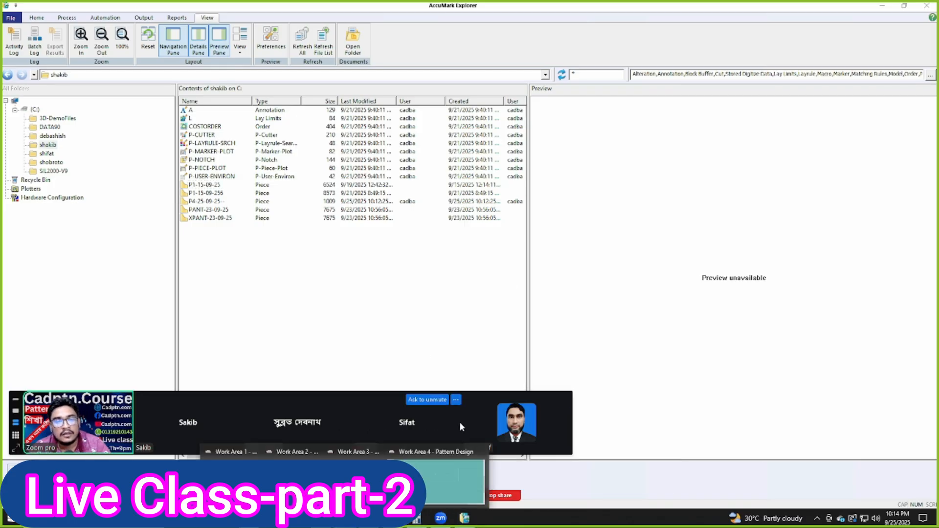
click(433, 457)
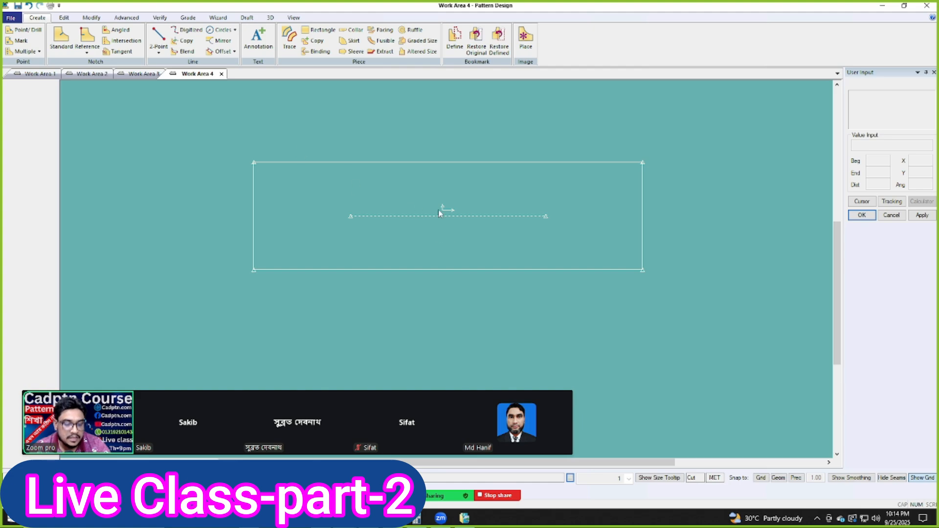
key(F8)
scroll(489, 211, down, 2)
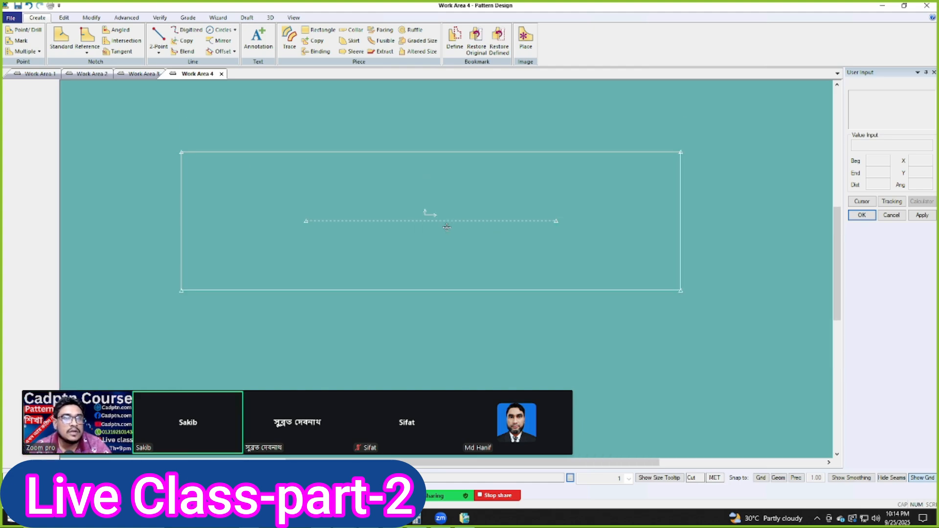
middle_drag(444, 228, 469, 139)
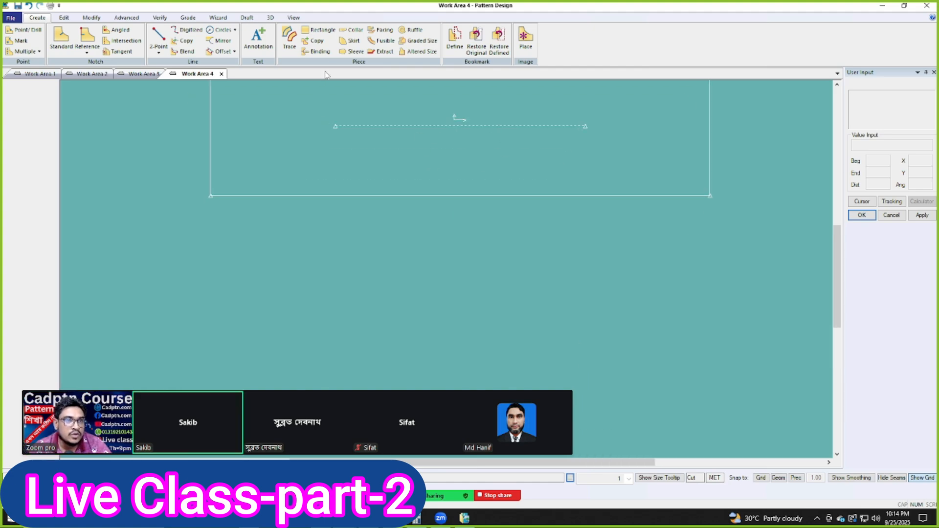
click(318, 29)
click(308, 269)
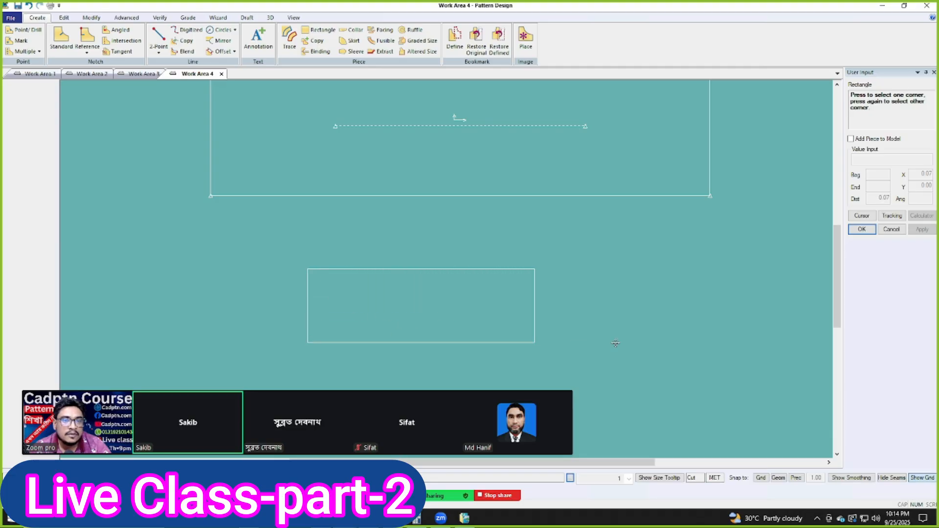
click(676, 337)
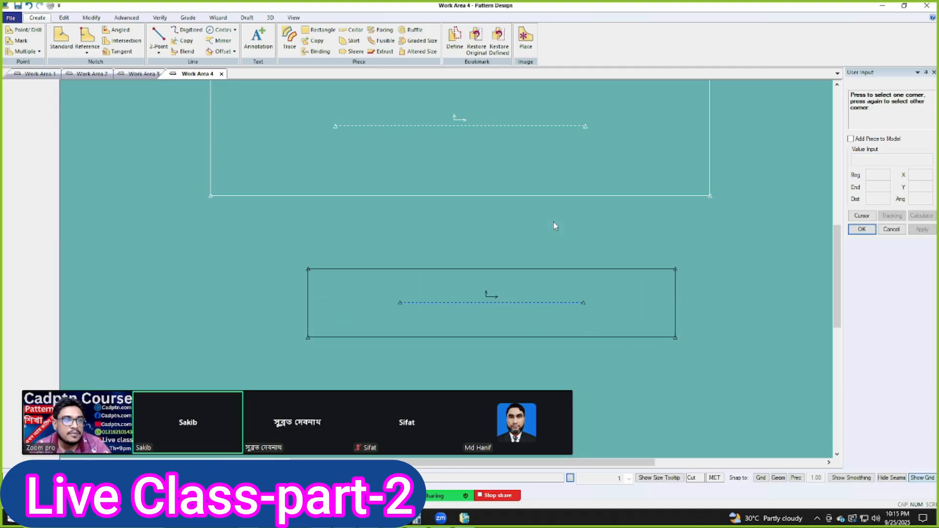
key(Escape)
drag(518, 176, 479, 185)
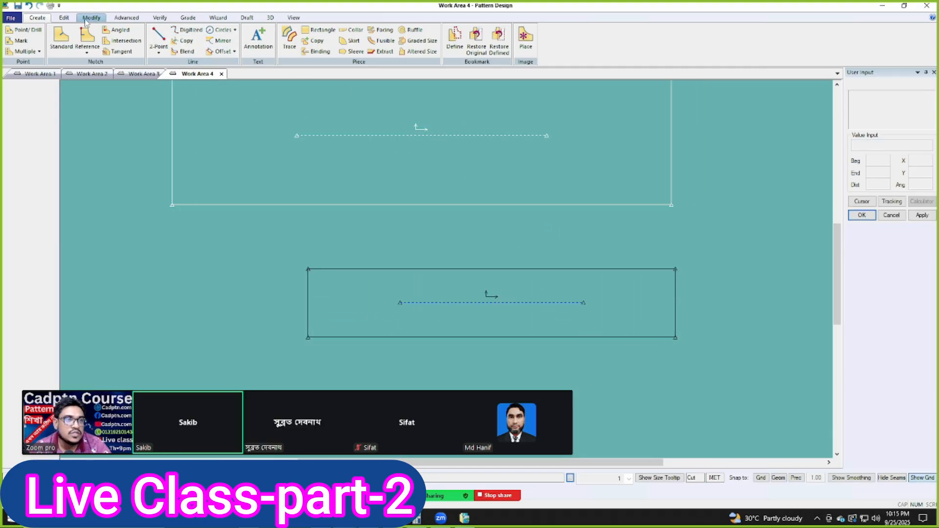
Inspect the user environment table's notation, precision and seam allowance, close it, and move the smaller rectangle up over the larger one.
click(64, 17)
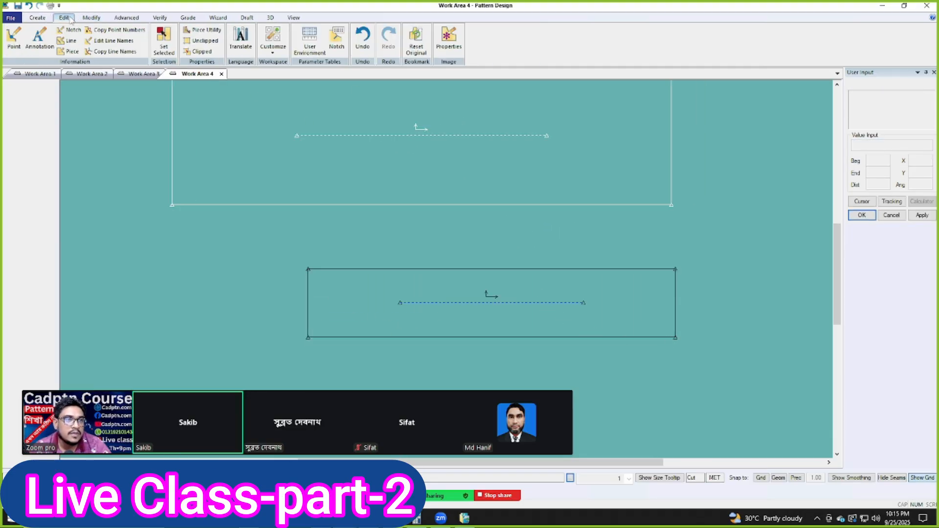
click(274, 52)
click(311, 41)
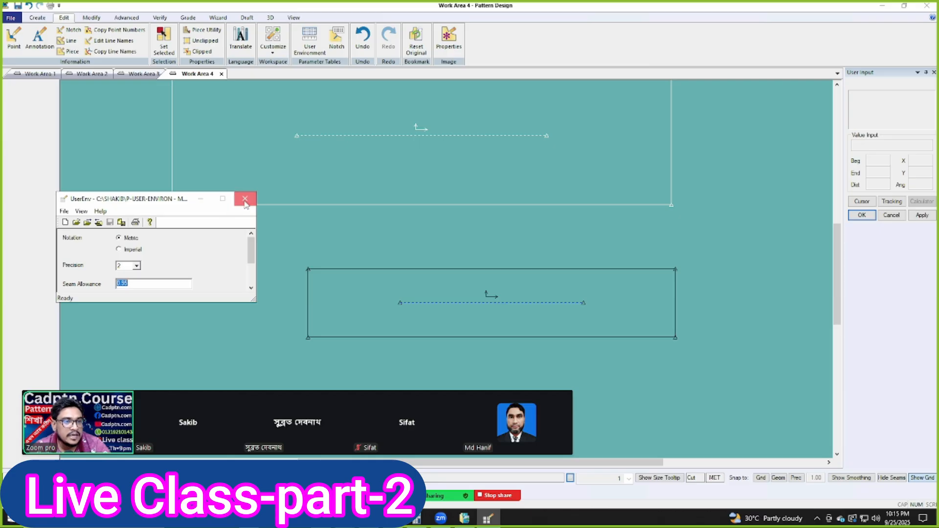
click(245, 201)
drag(517, 302, 459, 226)
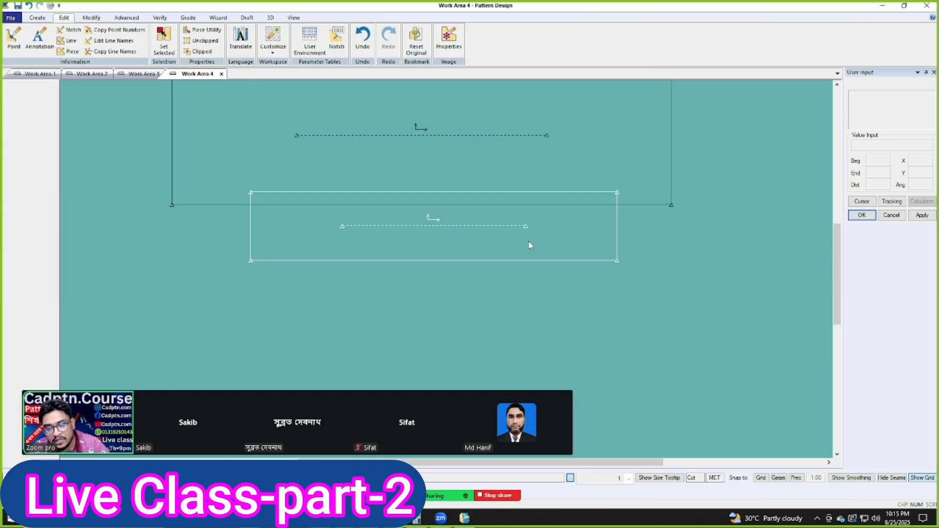
Switch to AccuMark Explorer, sort the DATA90 storage area by last modified date with the newest first, and preview piece P3-25-09-25.
click(469, 522)
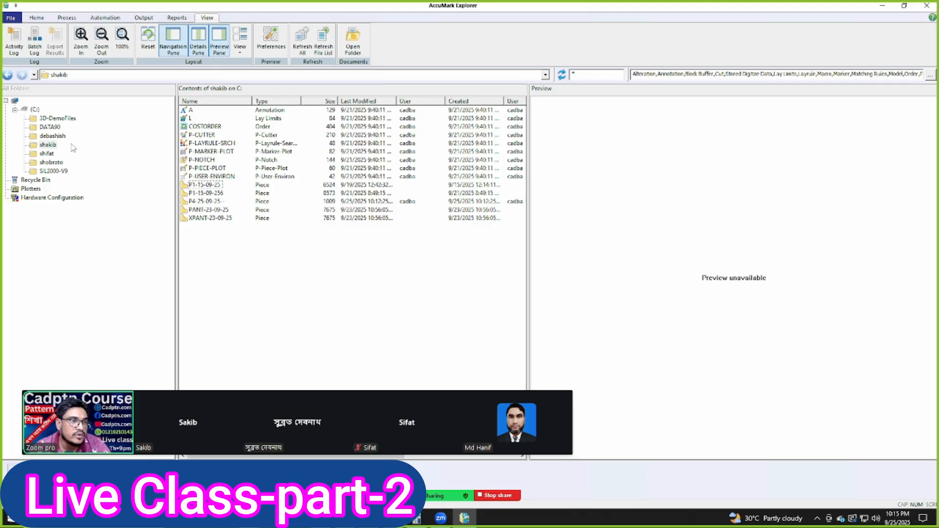
click(50, 128)
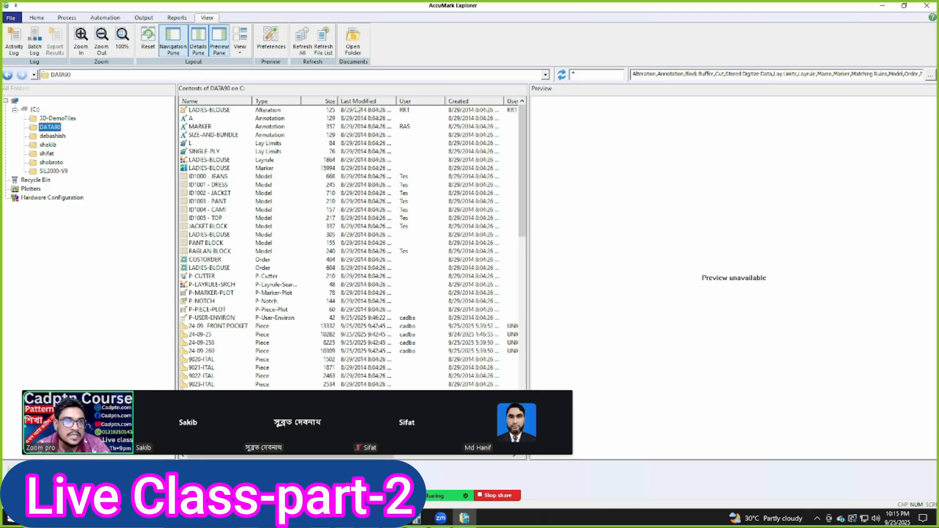
click(361, 103)
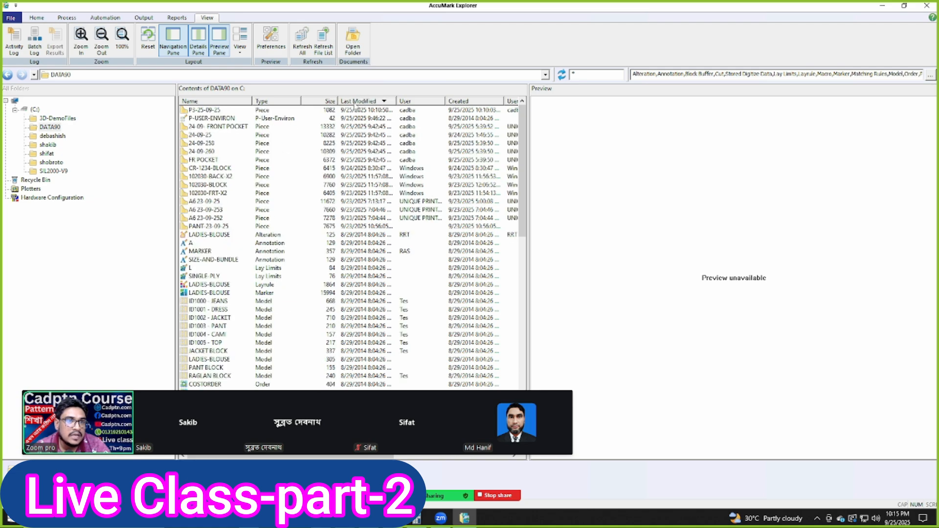
click(208, 111)
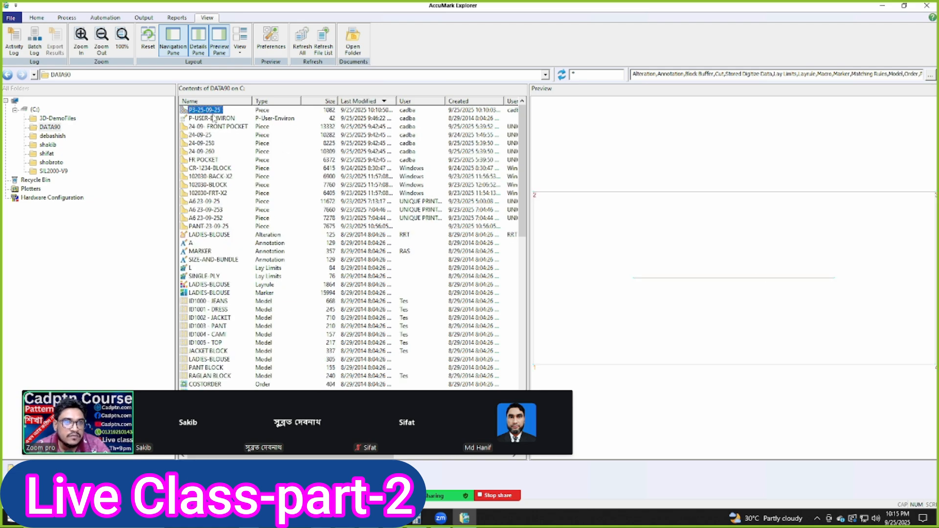
drag(433, 109, 197, 119)
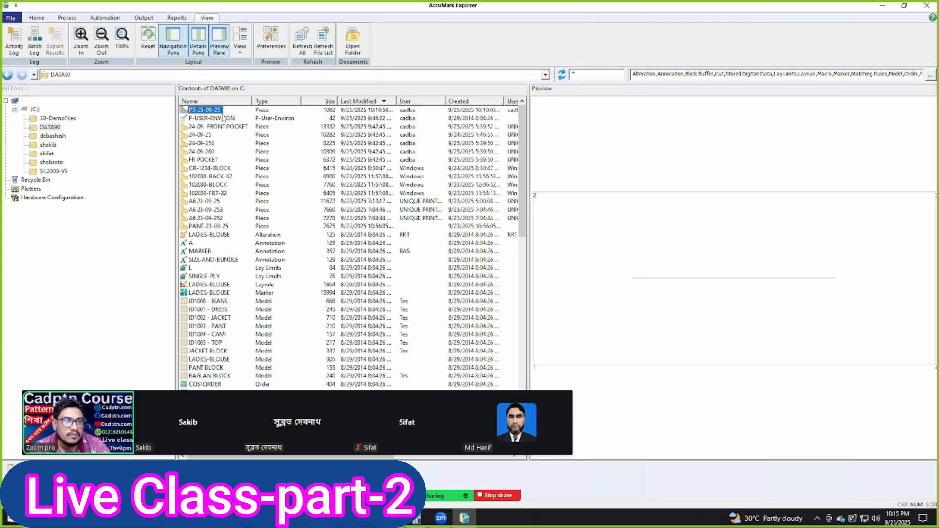
drag(424, 110, 185, 117)
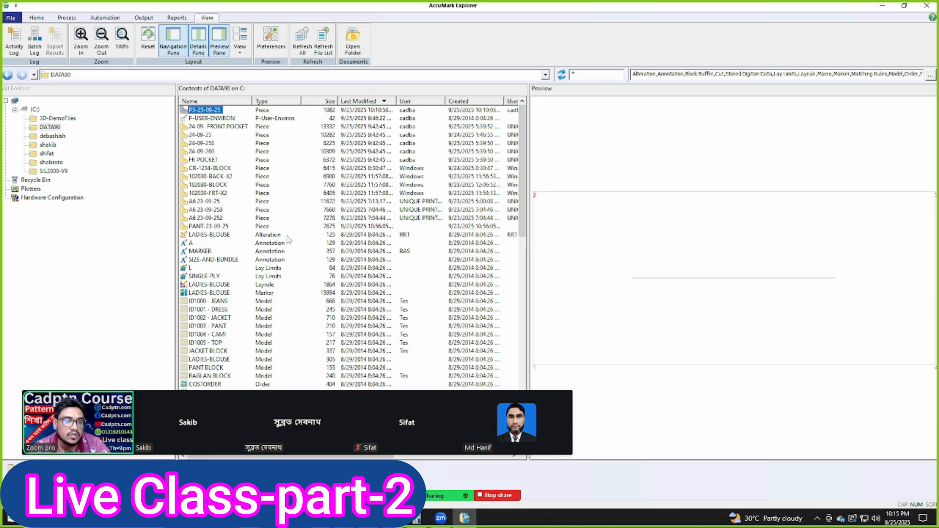
Return to Work Area 4 in Pattern Design and create a new empty work area.
click(464, 518)
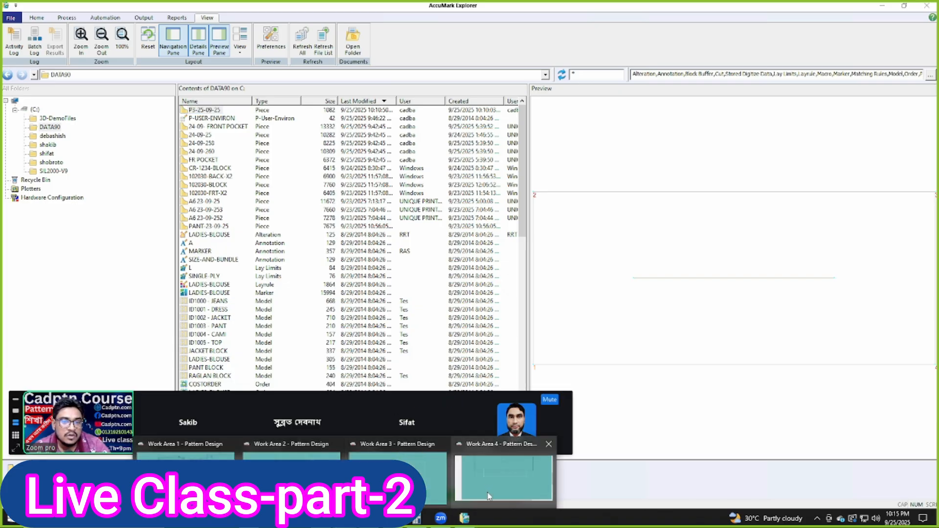
click(504, 480)
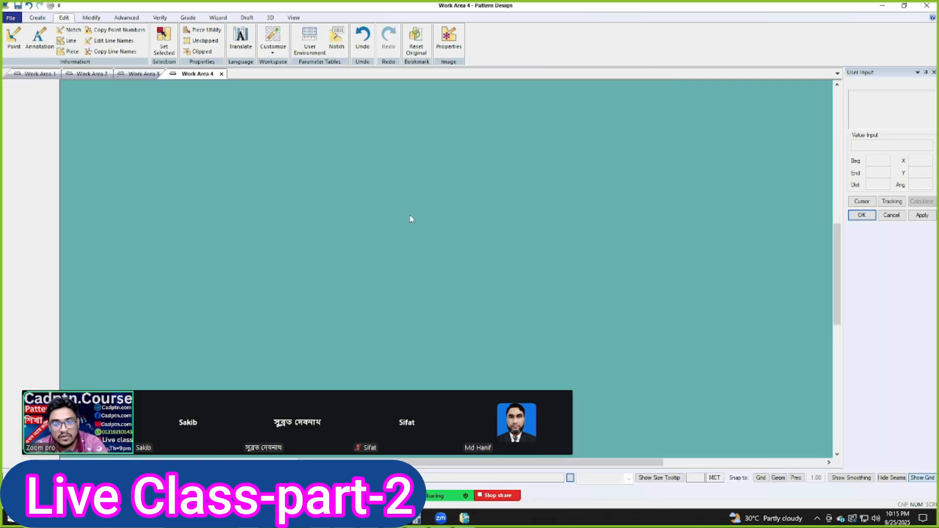
click(10, 19)
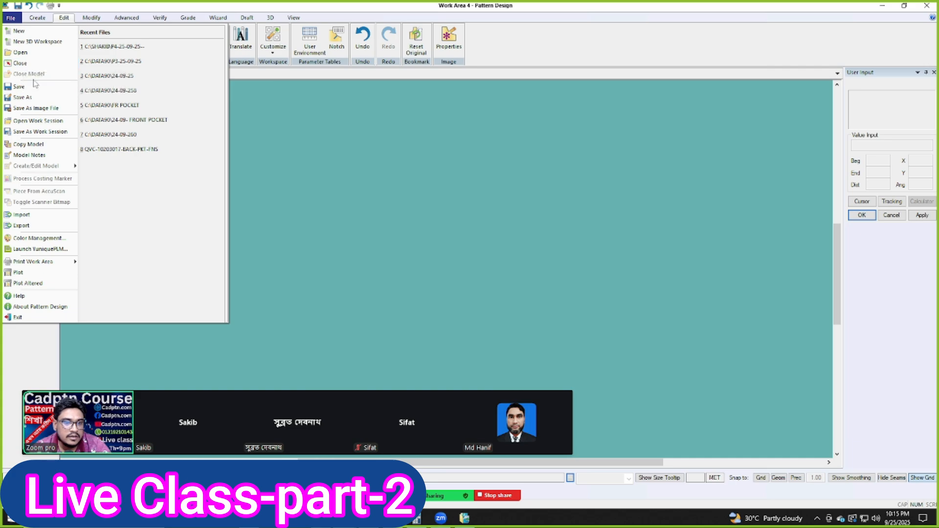
click(29, 34)
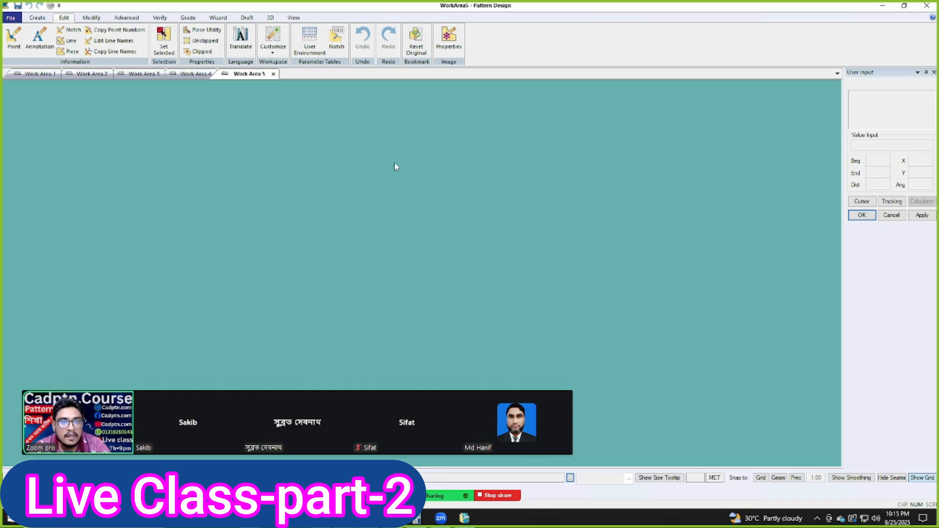
mouse_move(289, 397)
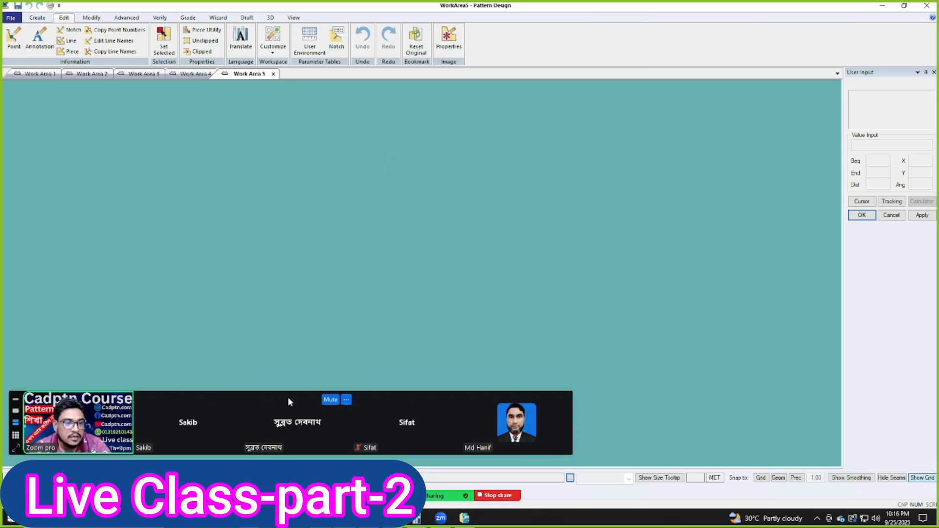
drag(298, 400, 303, 410)
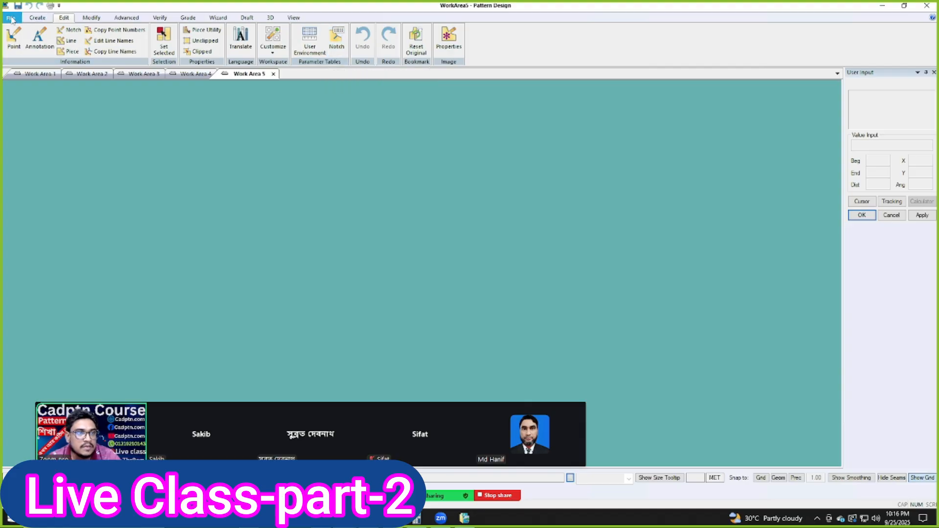
Draw a horizontal rectangle piece in the middle of Work Area 5 and place it.
click(38, 18)
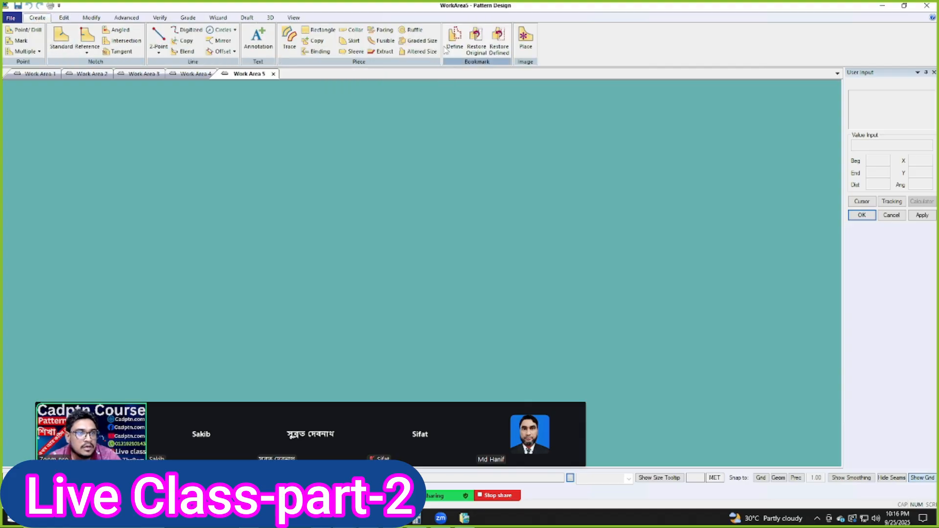
click(323, 30)
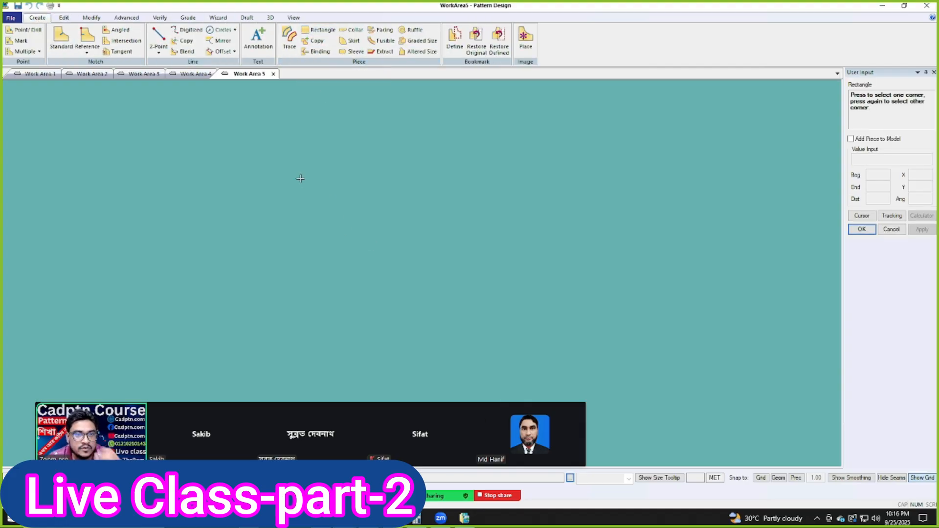
click(295, 196)
click(585, 290)
right_click(593, 163)
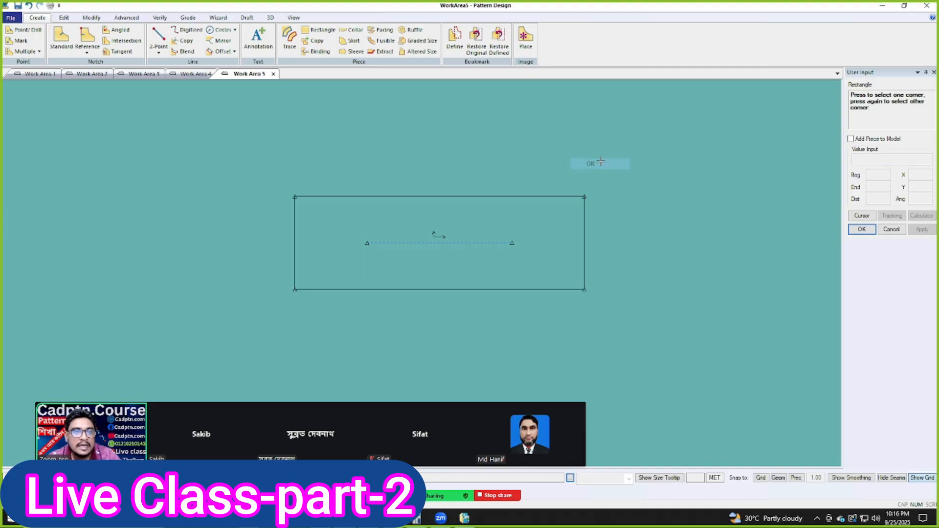
click(593, 164)
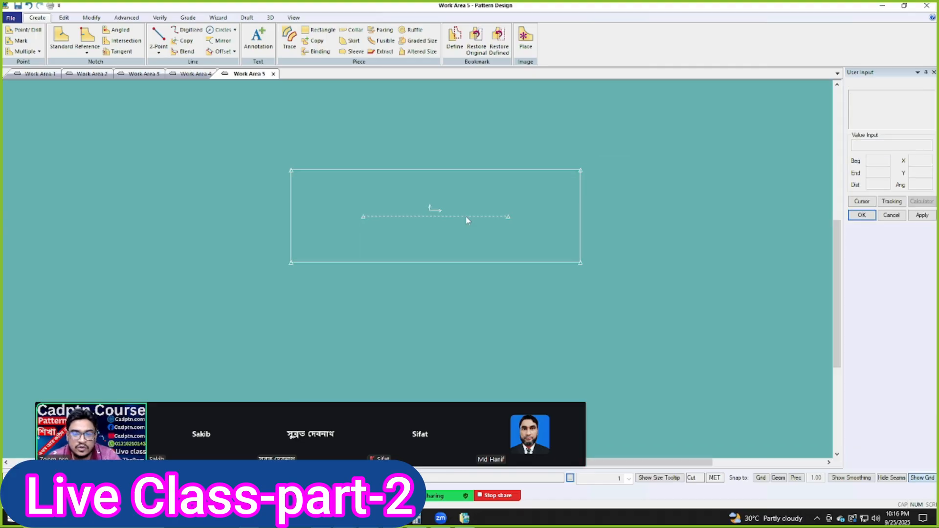
Look through the other open work areas and bring up Work Area 3 with its rectangle piece.
click(192, 74)
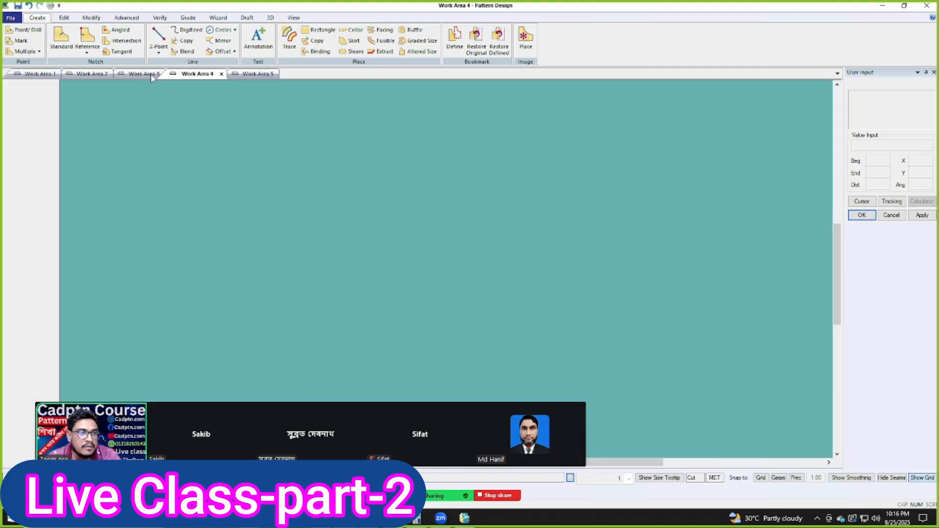
click(145, 74)
click(86, 75)
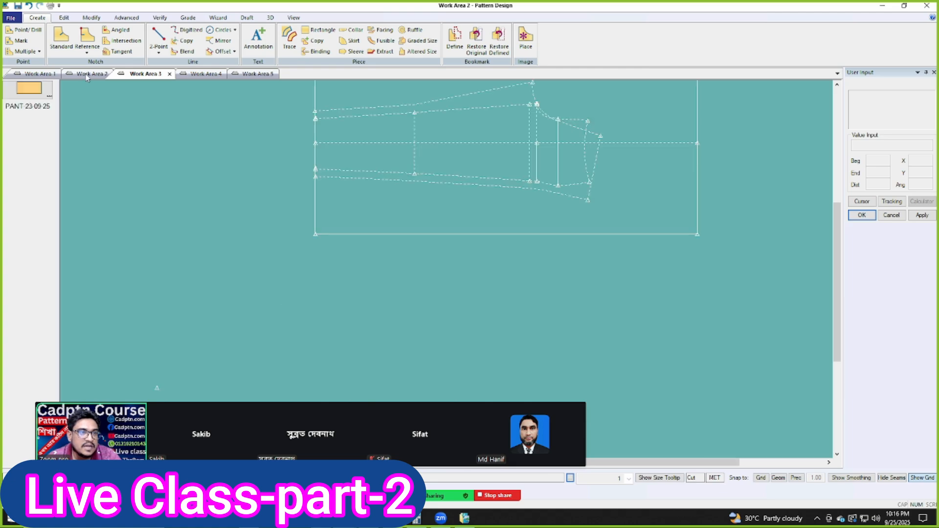
click(151, 74)
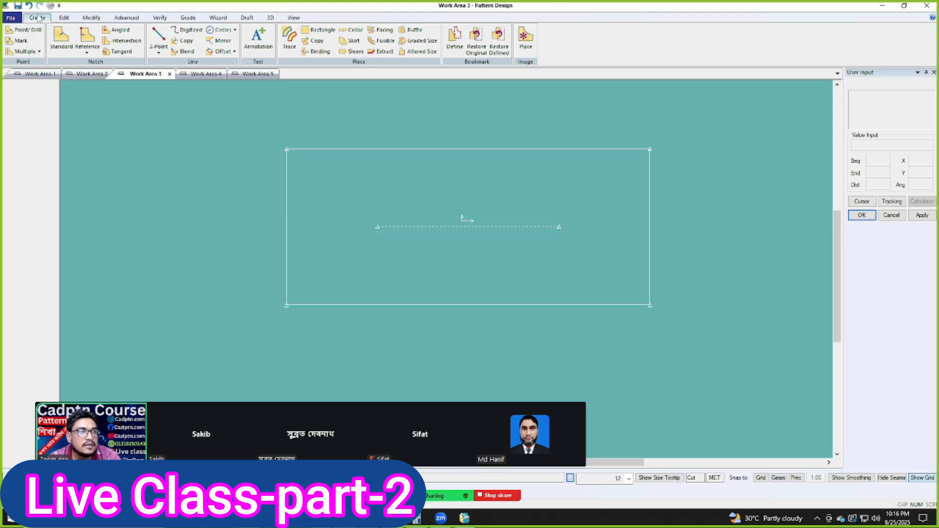
Start Save As for the rectangle piece in Work Area 3 and check its file name and storage area.
click(16, 18)
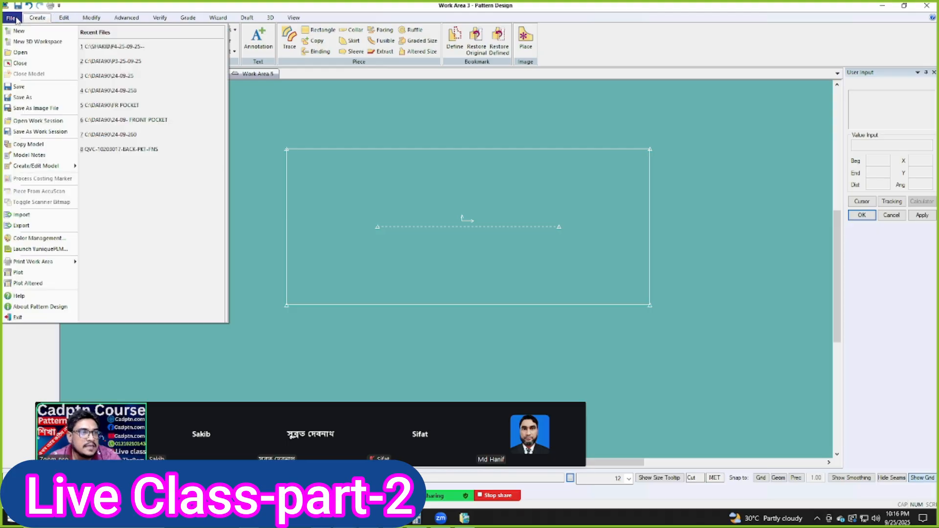
click(21, 96)
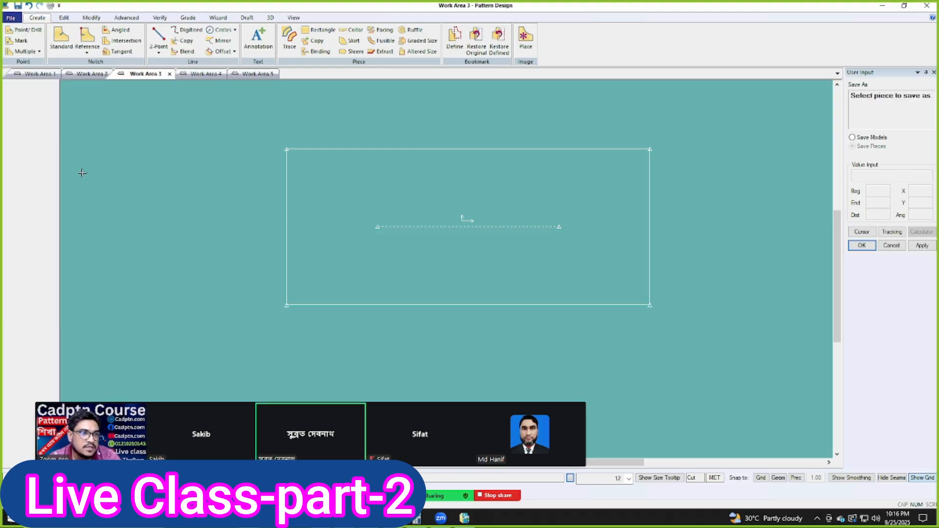
click(445, 204)
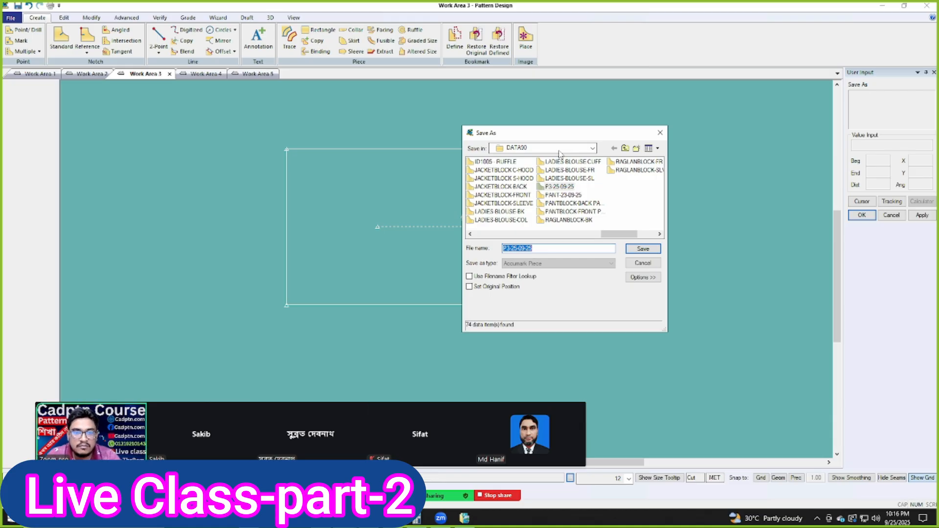
click(644, 249)
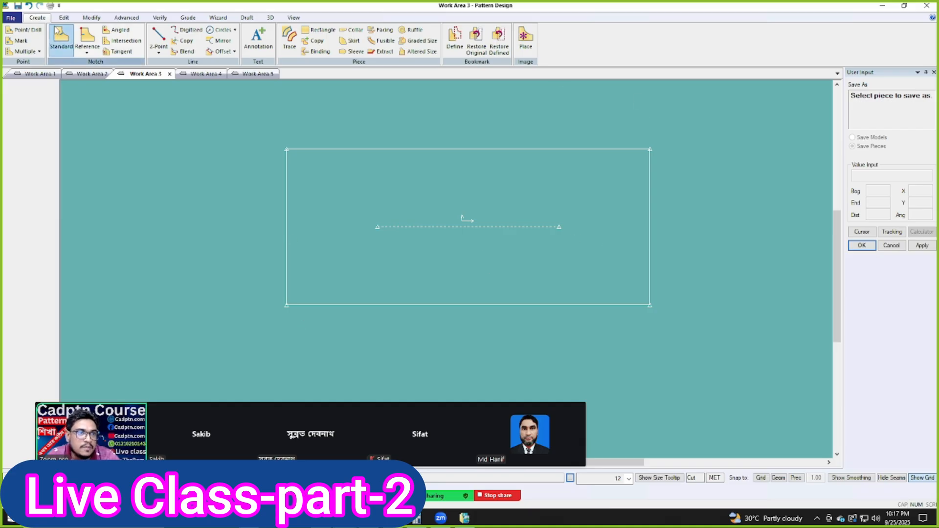
Reopen Save As for the Work Area 3 rectangle, look through the available storage areas, and cancel without saving.
click(467, 192)
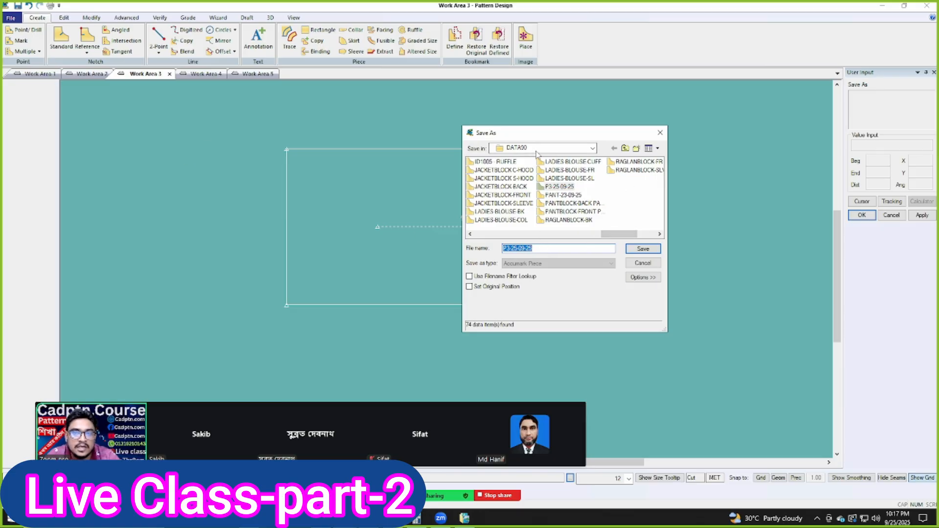
click(594, 149)
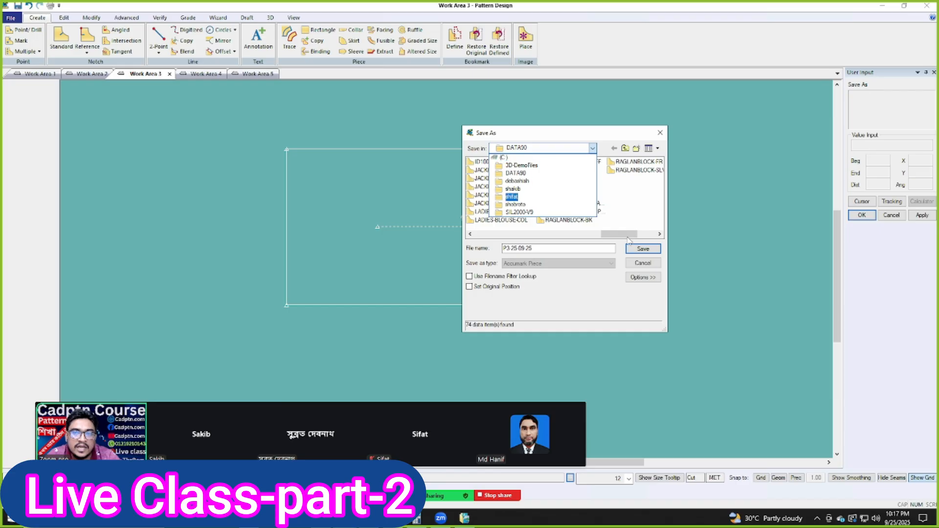
click(649, 268)
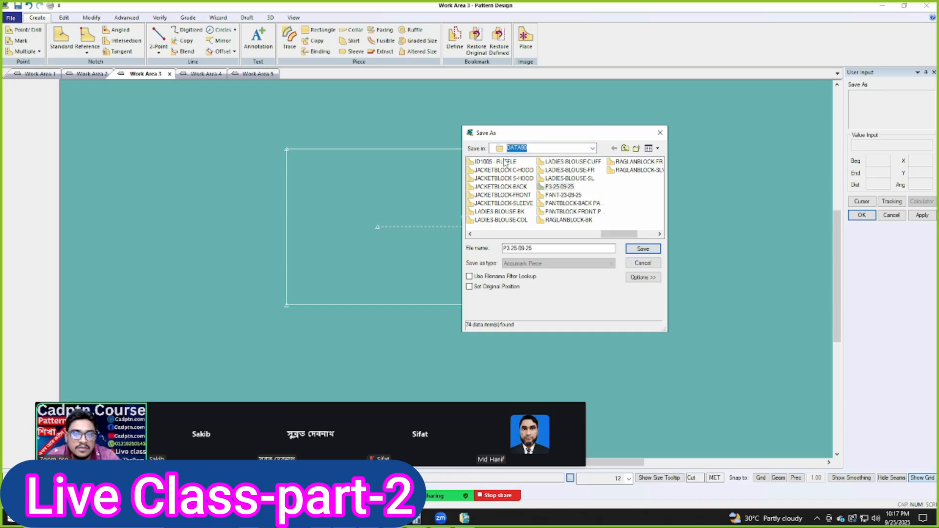
click(628, 265)
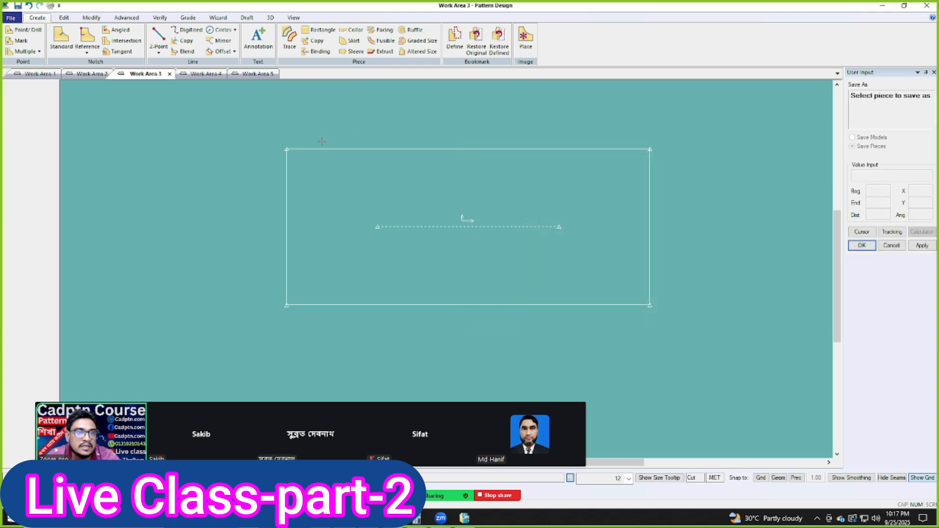
right_click(292, 136)
click(312, 141)
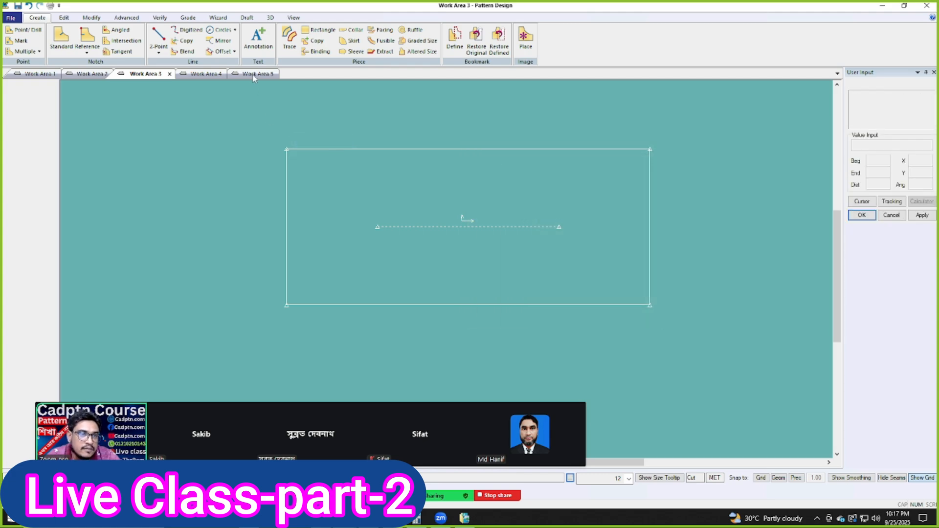
Check which storage area Save As proposes for the rectangle piece in Work Area 5, and cancel without saving.
click(255, 74)
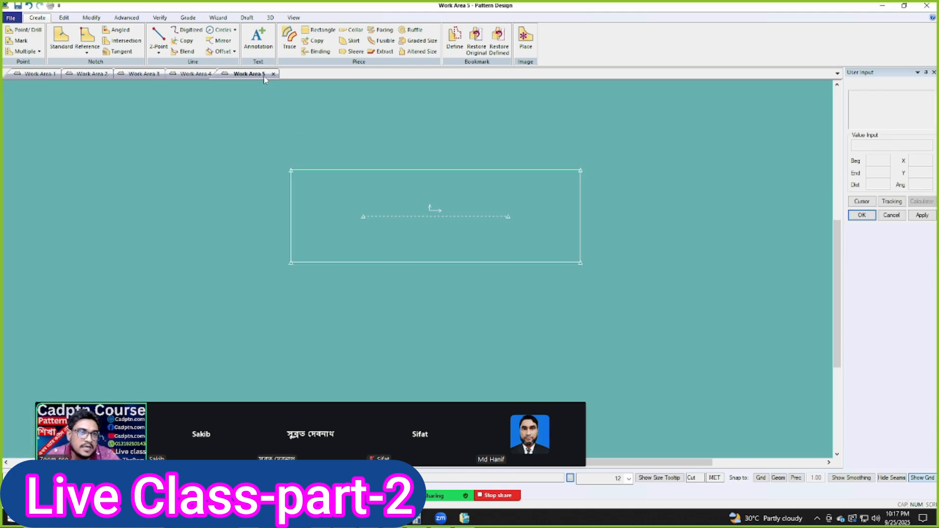
click(10, 18)
click(31, 98)
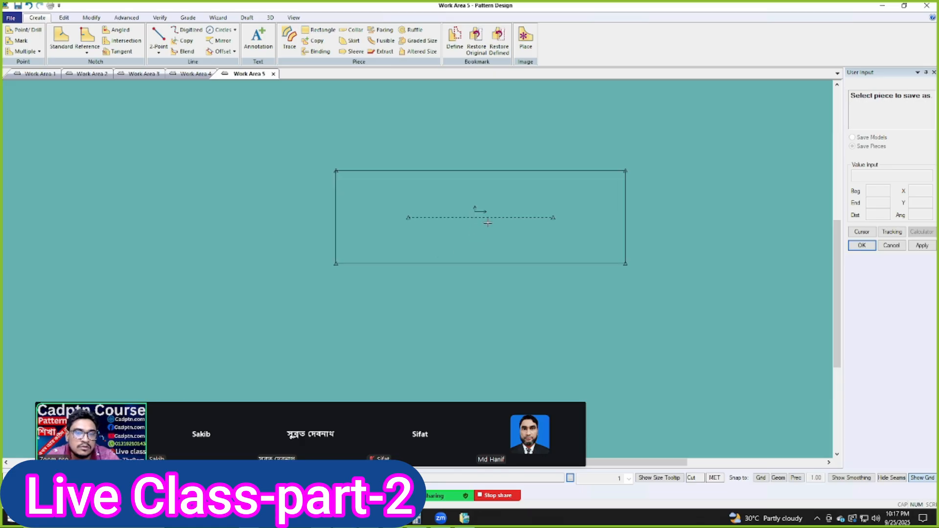
click(488, 223)
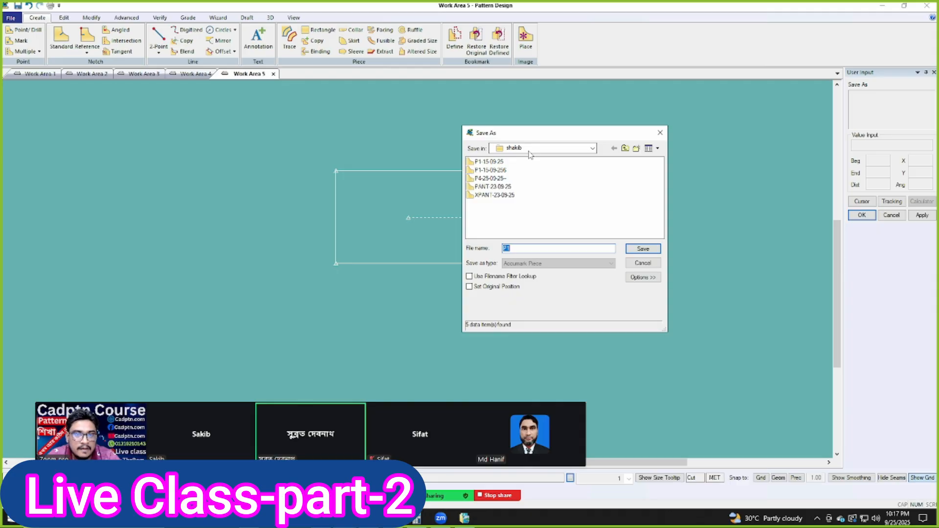
click(649, 266)
right_click(416, 144)
click(445, 149)
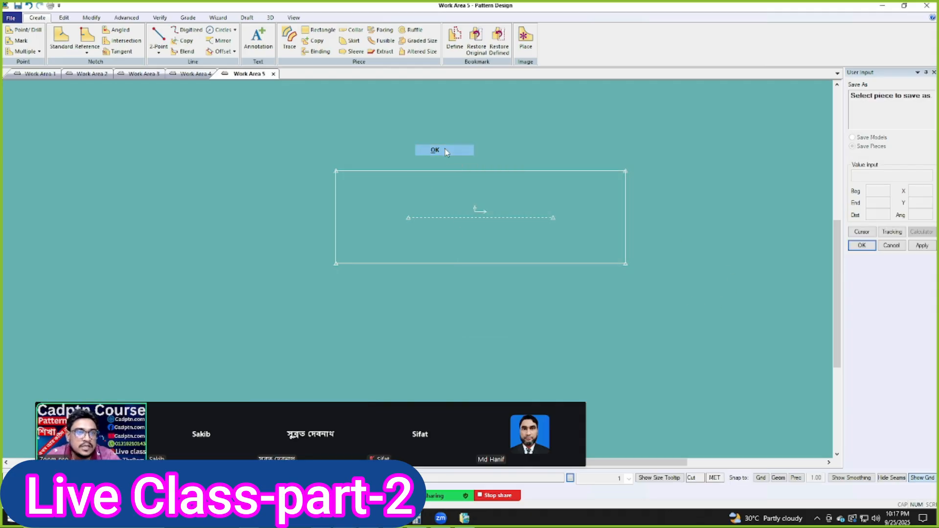
Return to Work Area 3, check the Save As destination and existing pieces for its rectangle, and cancel the dialog.
click(192, 74)
click(139, 75)
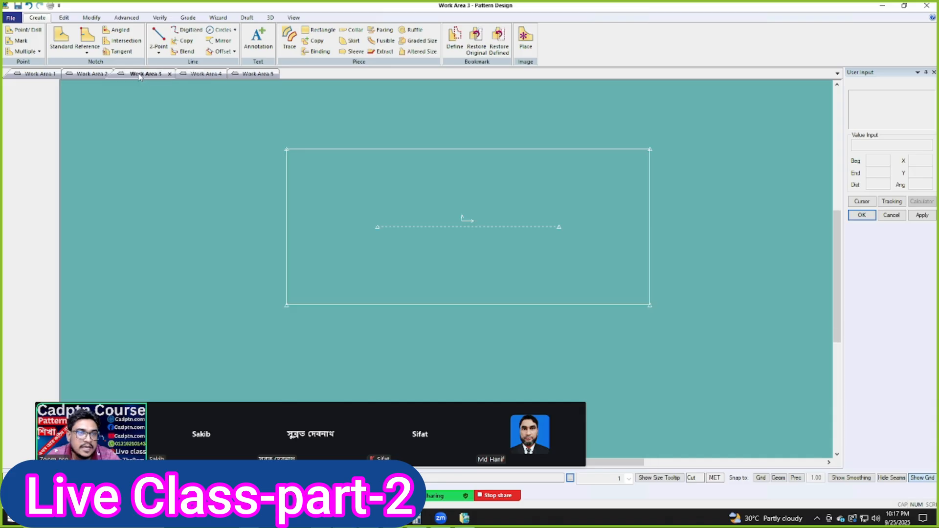
click(11, 18)
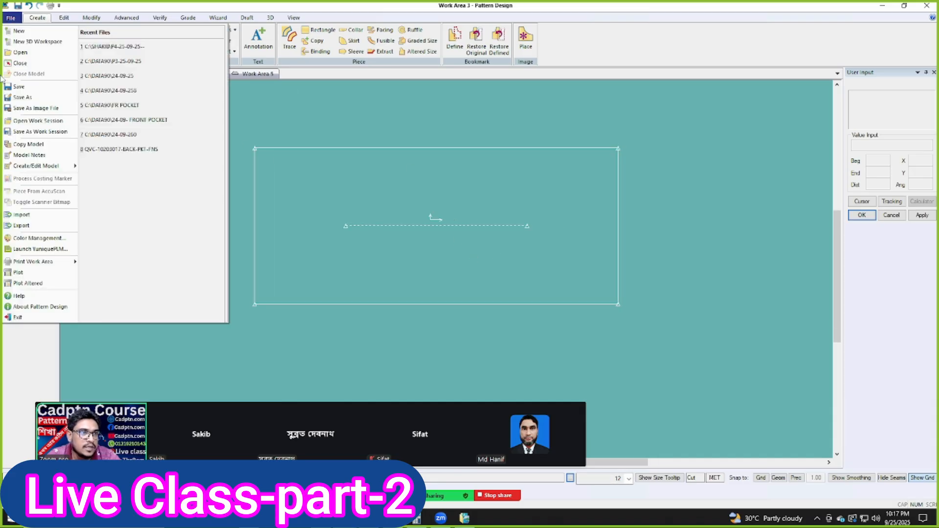
click(22, 97)
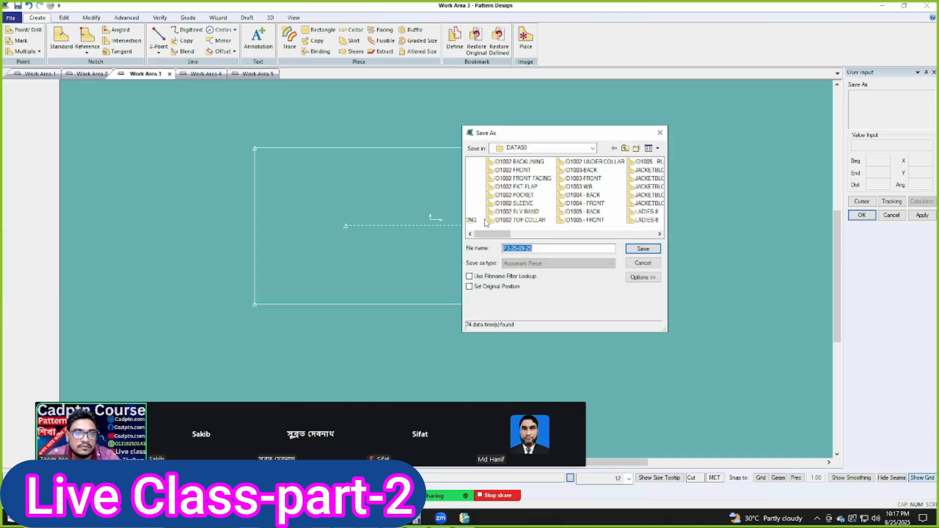
scroll(486, 222, right, 3)
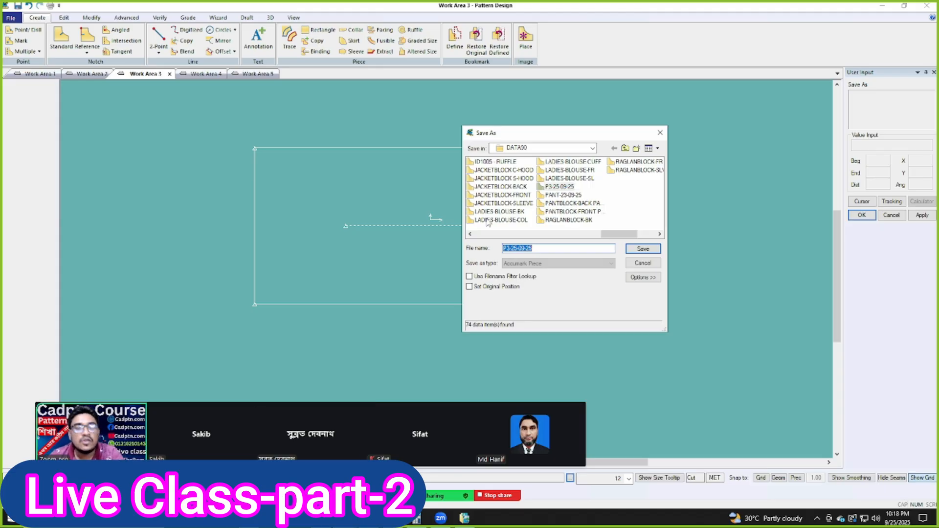
click(652, 263)
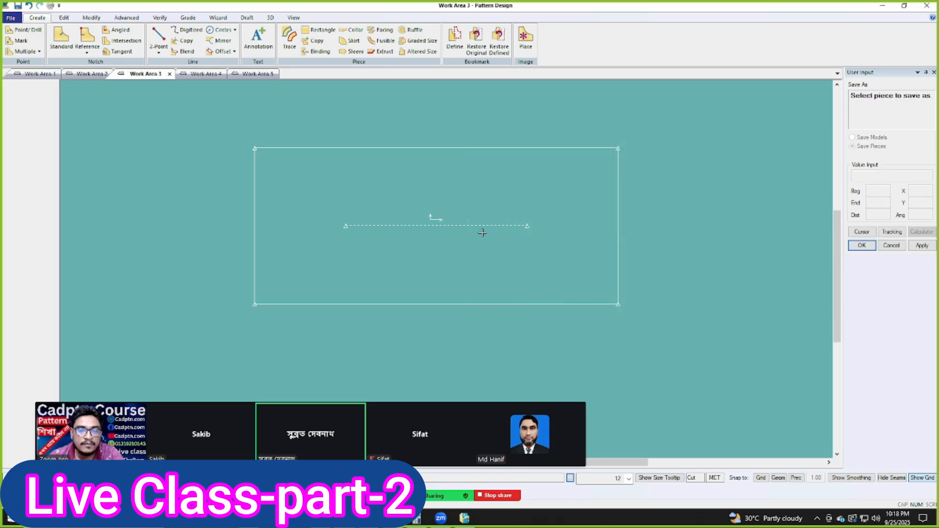
Bring up Save As for the Work Area 3 rectangle, then find P3-25-09-25 under DATA90 in AccuMark Explorer.
click(437, 216)
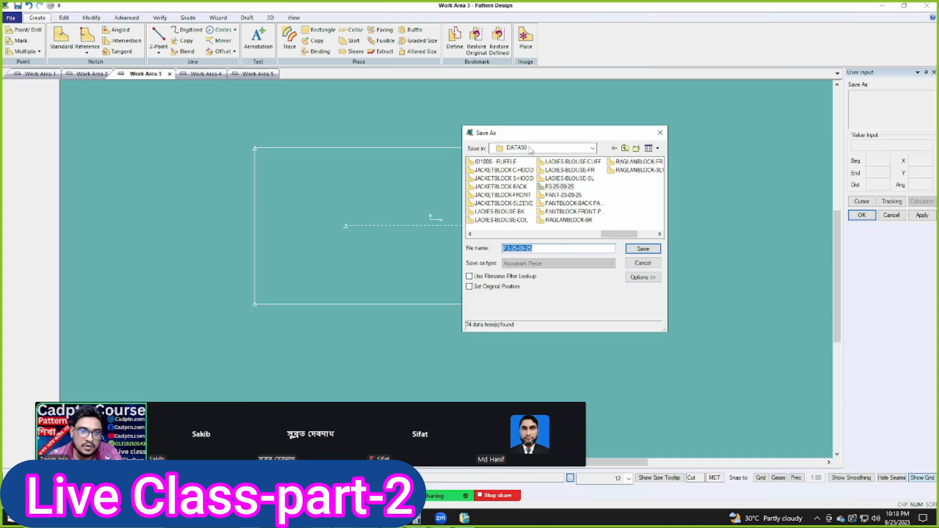
click(464, 520)
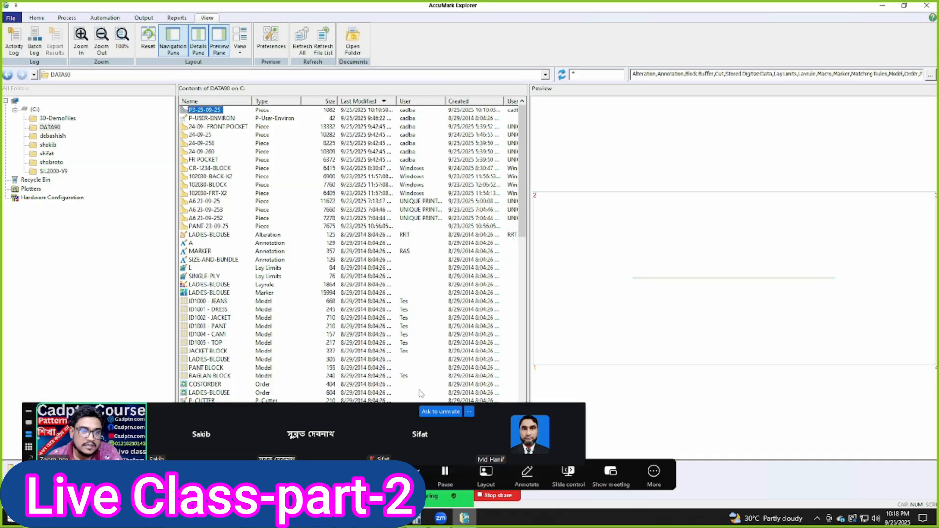
click(53, 128)
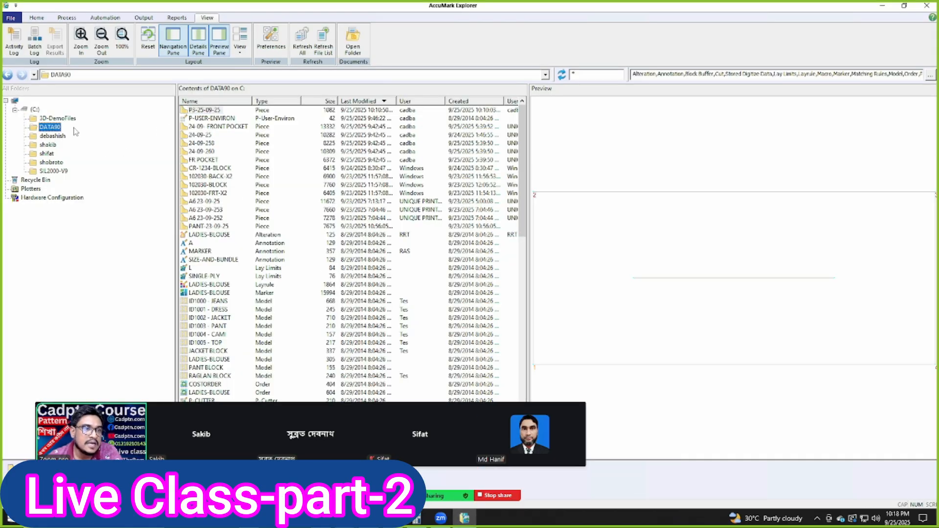
click(205, 111)
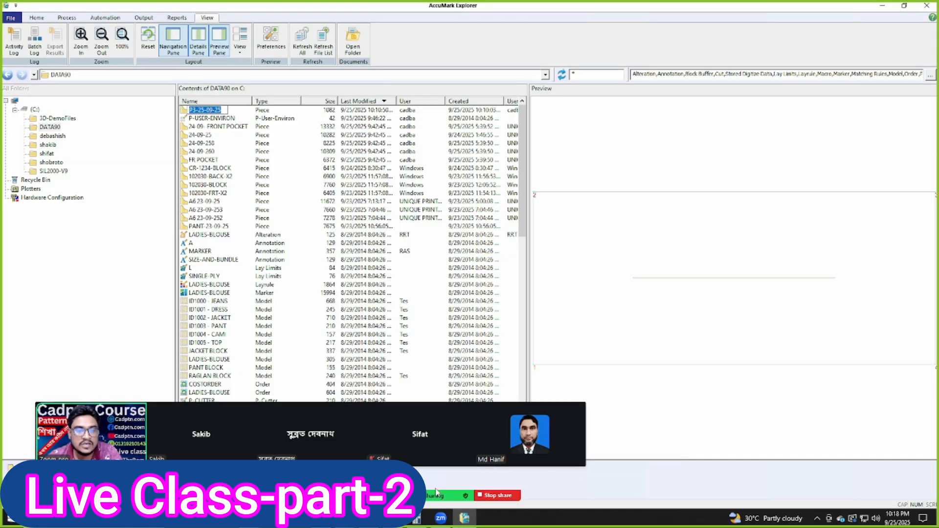
Return to Pattern Design, cancel the pending save of P3-25-09-25, and end the Save As command.
mouse_move(464, 518)
click(543, 440)
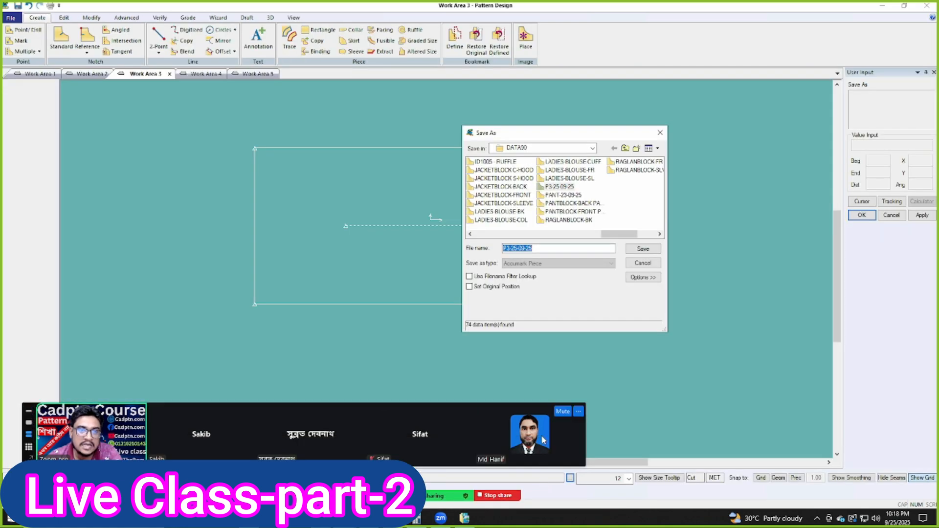
key(Return)
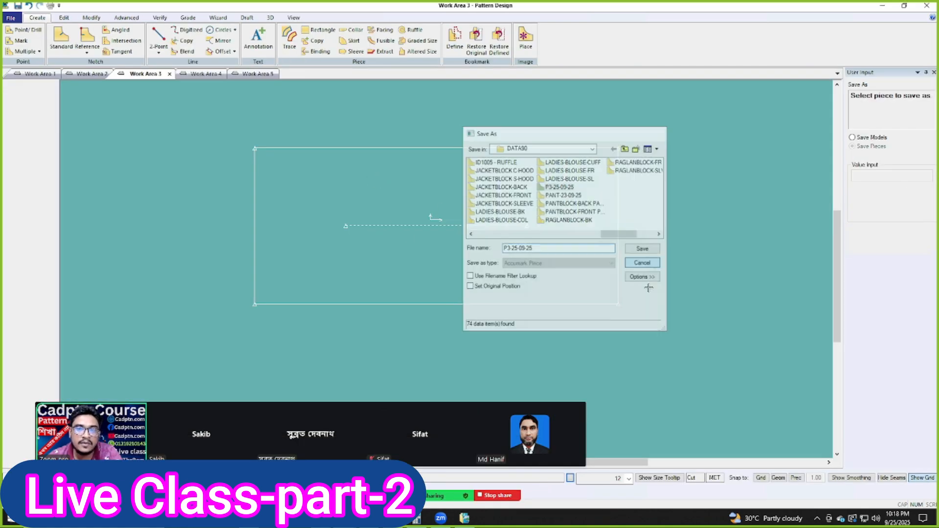
right_click(449, 159)
click(464, 175)
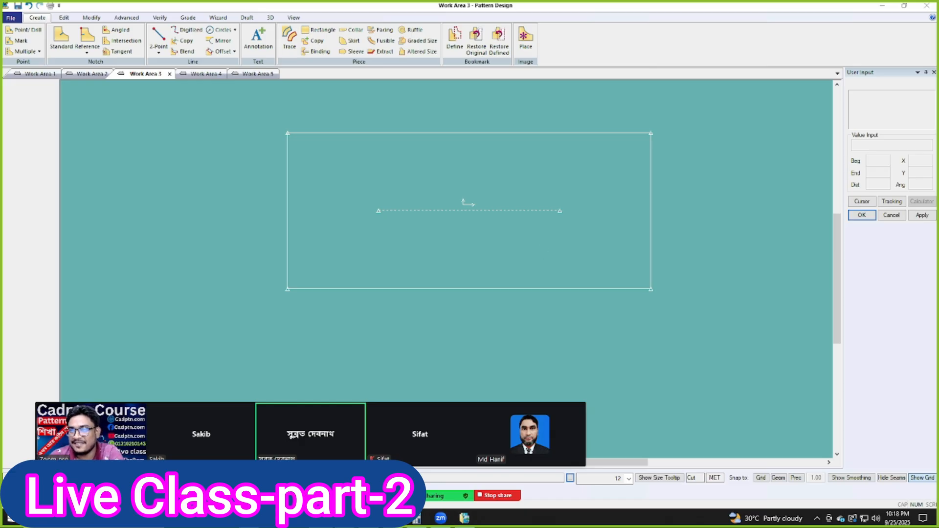
Examine the rectangle piece in Work Area 3 at different zoom levels, both as a whole and close up at its upper-right corner.
drag(521, 195, 513, 199)
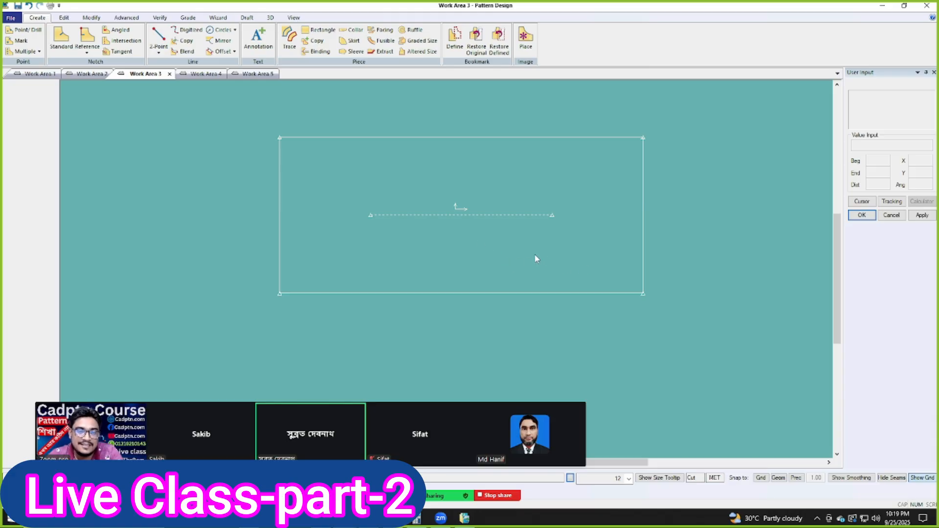
scroll(556, 258, down, 6)
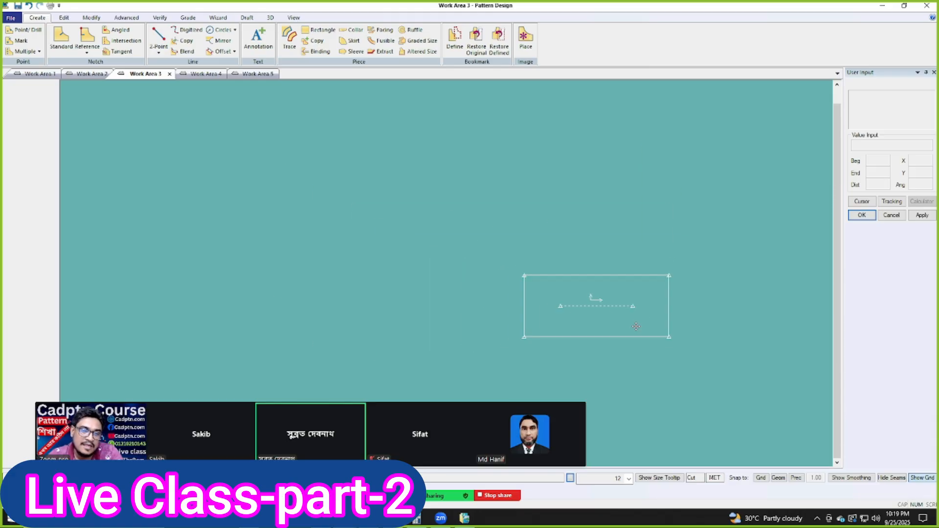
scroll(619, 321, down, 2)
drag(584, 307, 411, 153)
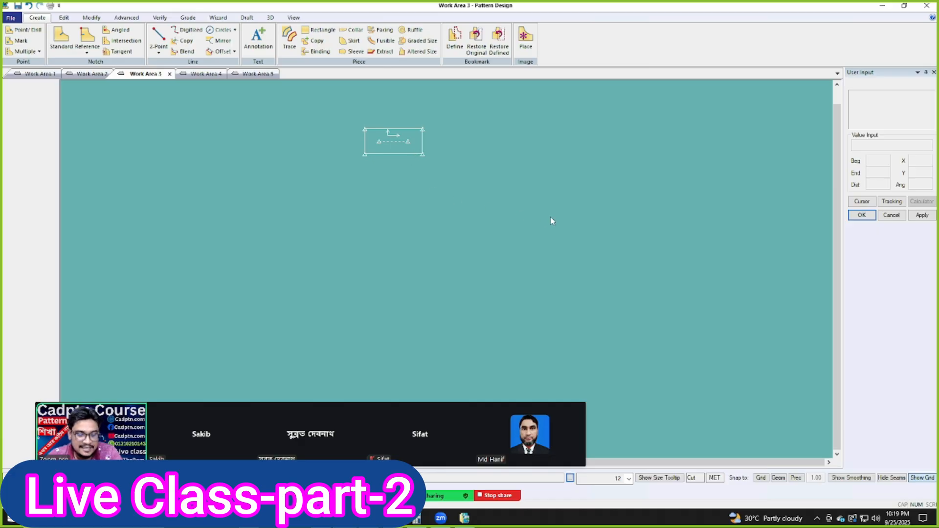
key(F8)
scroll(531, 220, down, 2)
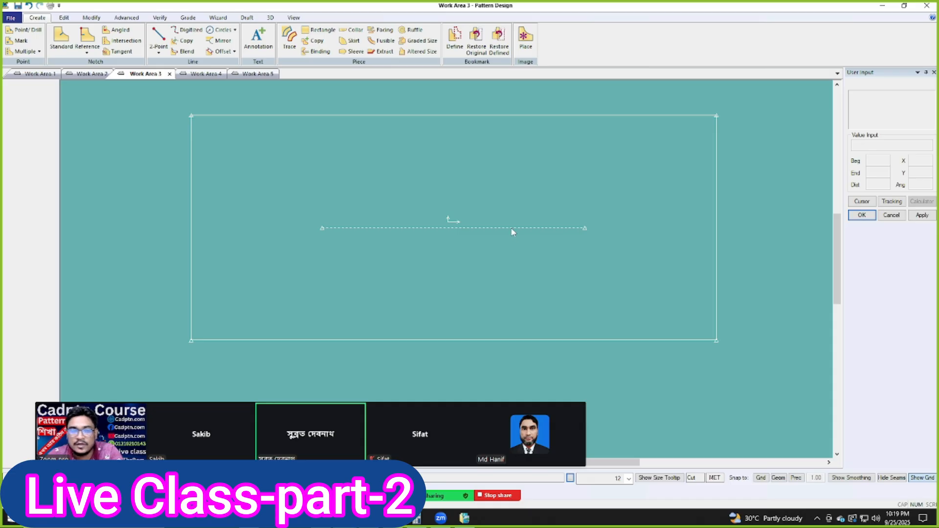
drag(508, 228, 506, 229)
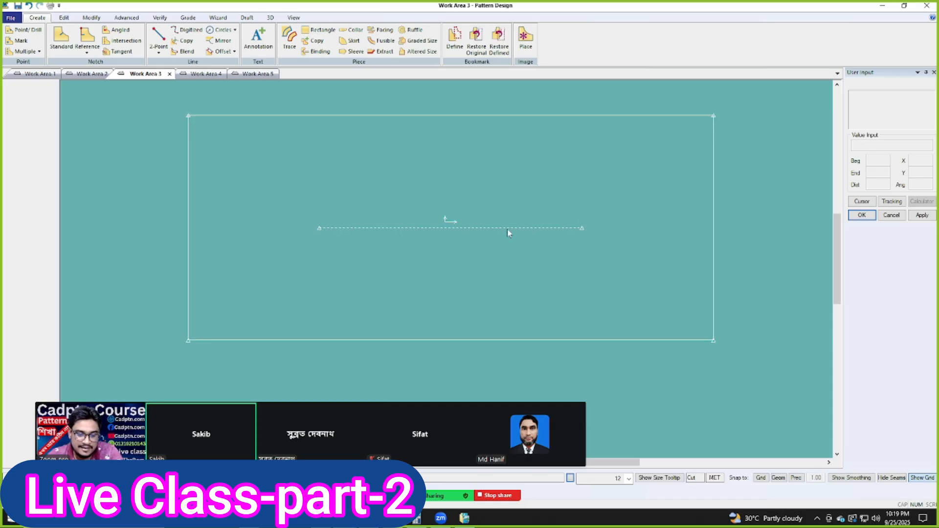
scroll(507, 228, up, 1)
scroll(433, 222, down, 4)
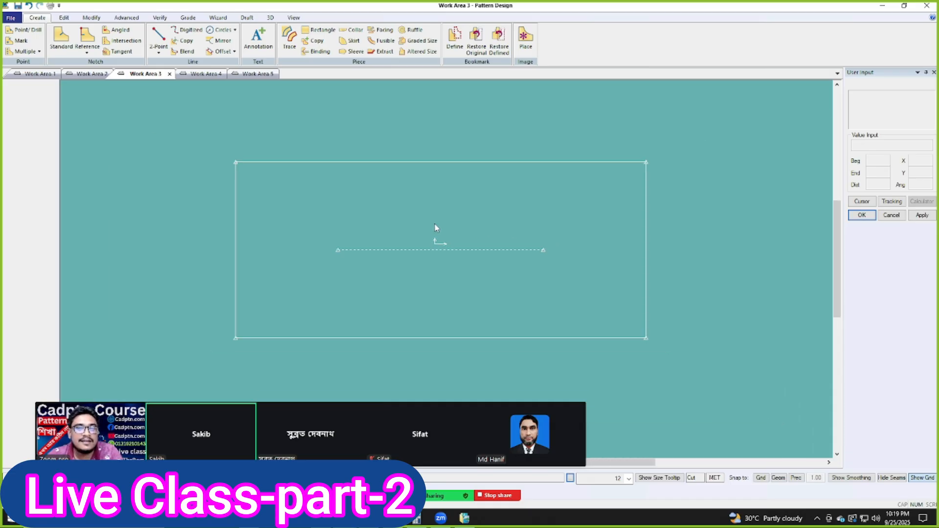
scroll(442, 231, down, 1)
scroll(474, 230, up, 4)
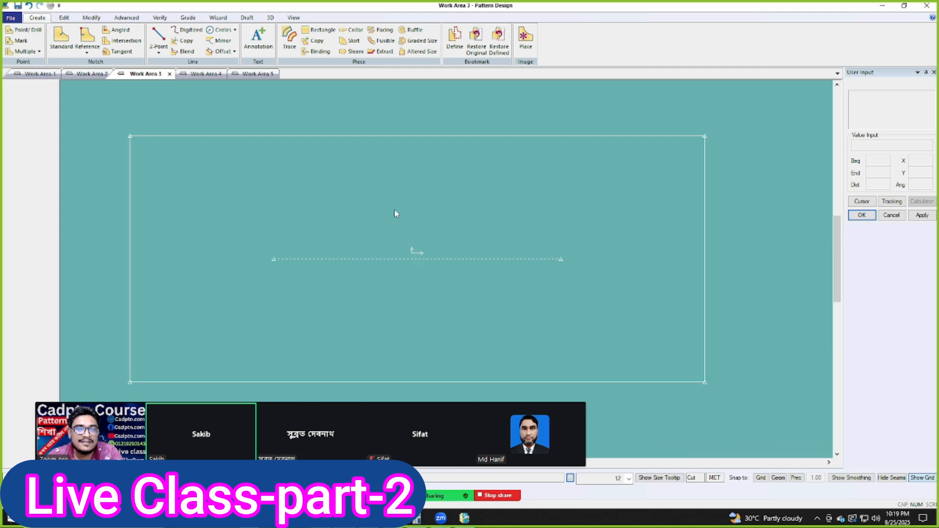
scroll(696, 142, up, 1)
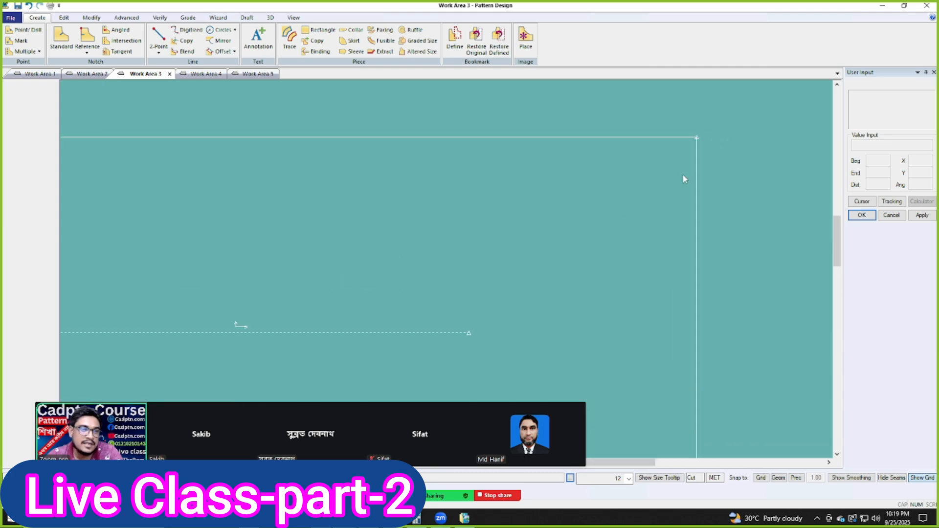
scroll(629, 223, down, 3)
scroll(521, 213, up, 4)
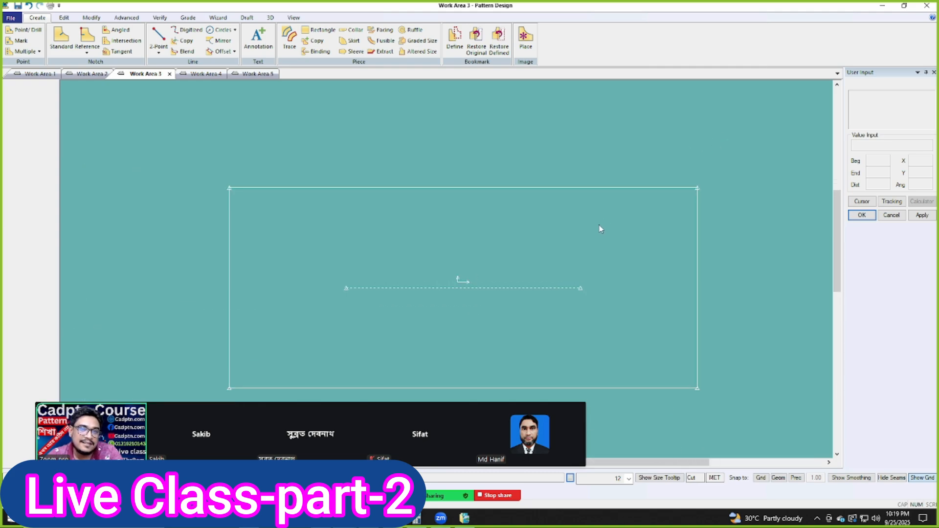
scroll(675, 132, up, 4)
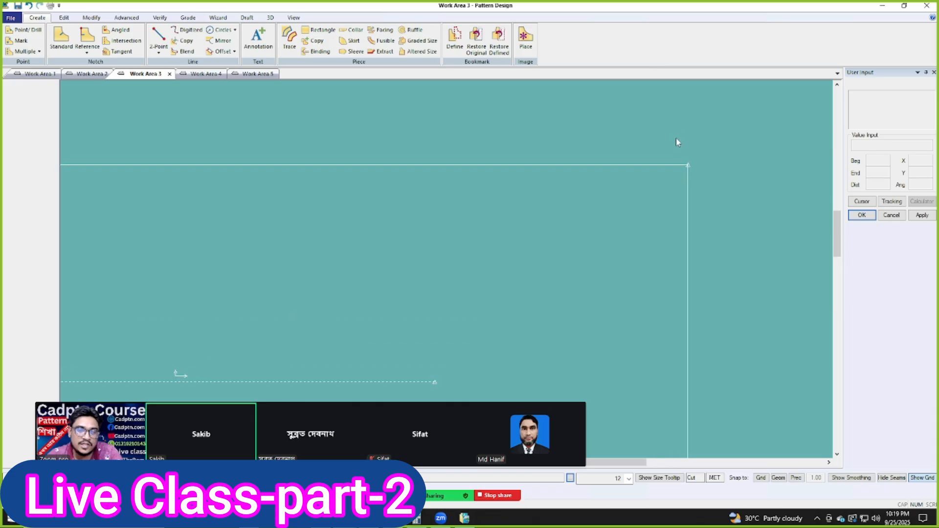
scroll(482, 222, down, 3)
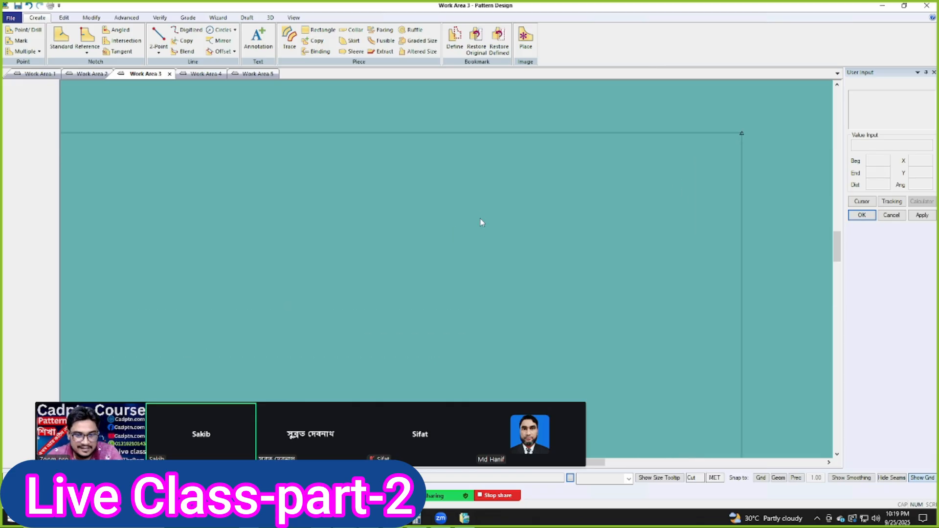
scroll(783, 132, up, 4)
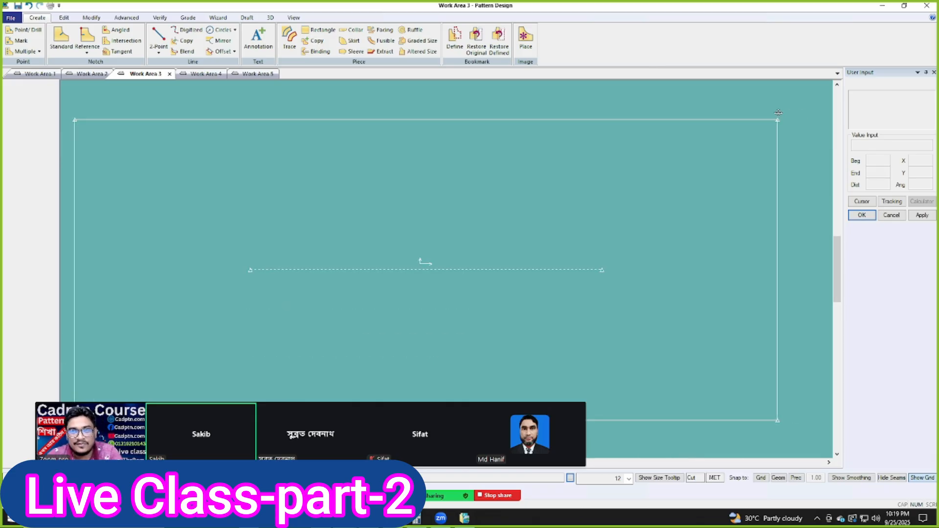
scroll(647, 216, down, 4)
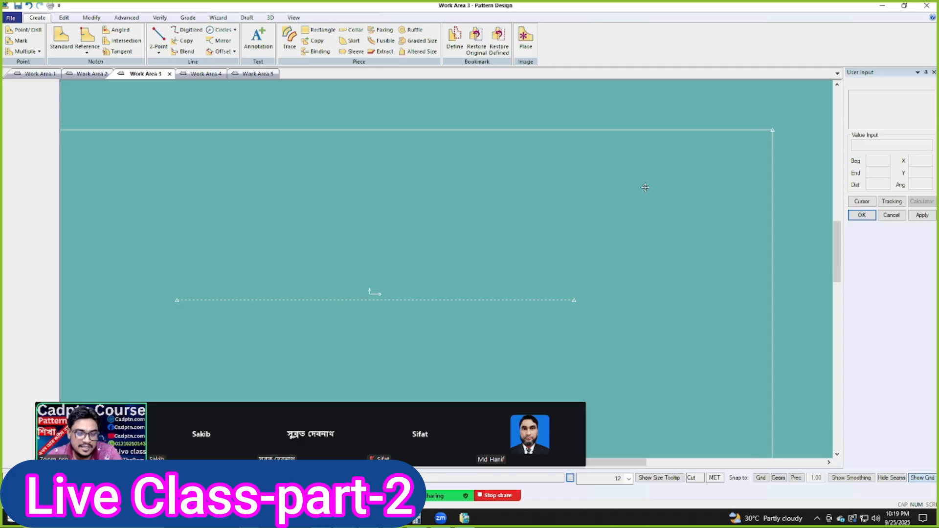
scroll(585, 208, down, 2)
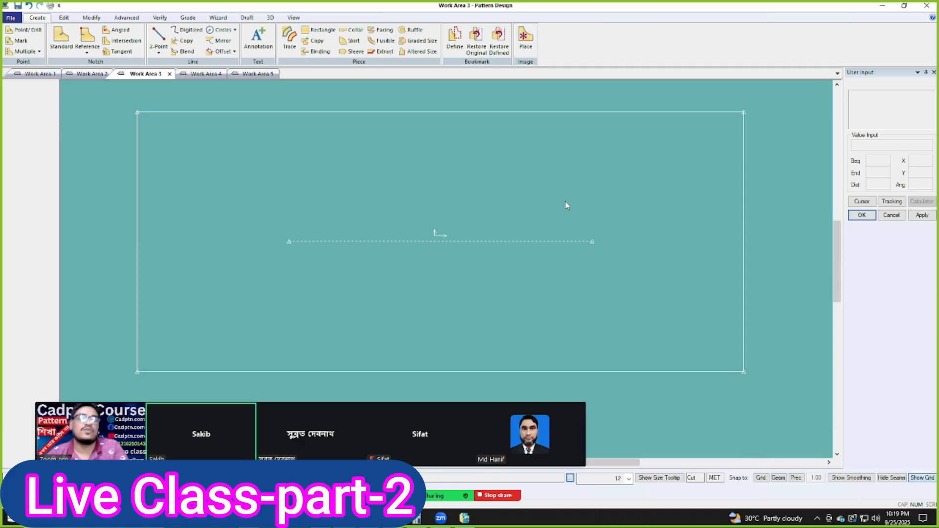
middle_drag(510, 179, 502, 175)
scroll(646, 148, up, 3)
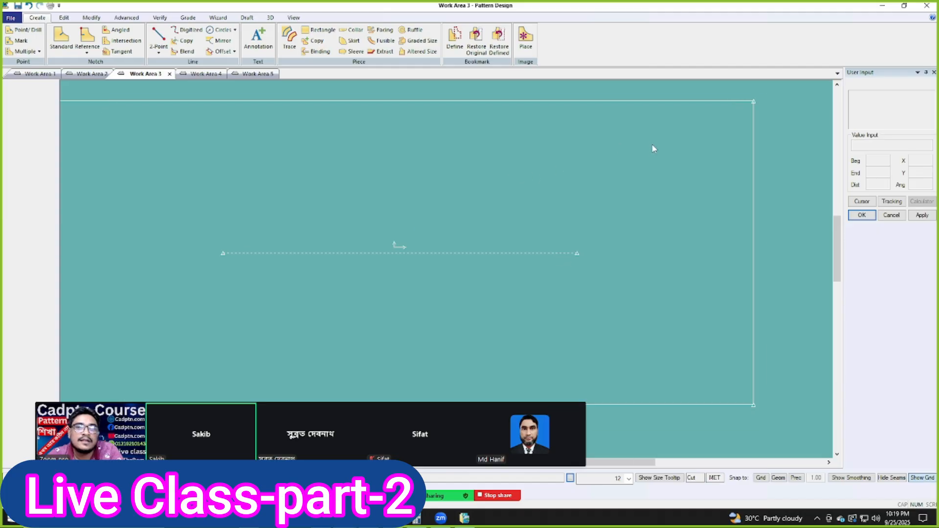
scroll(594, 201, down, 2)
scroll(577, 218, down, 1)
scroll(562, 235, up, 2)
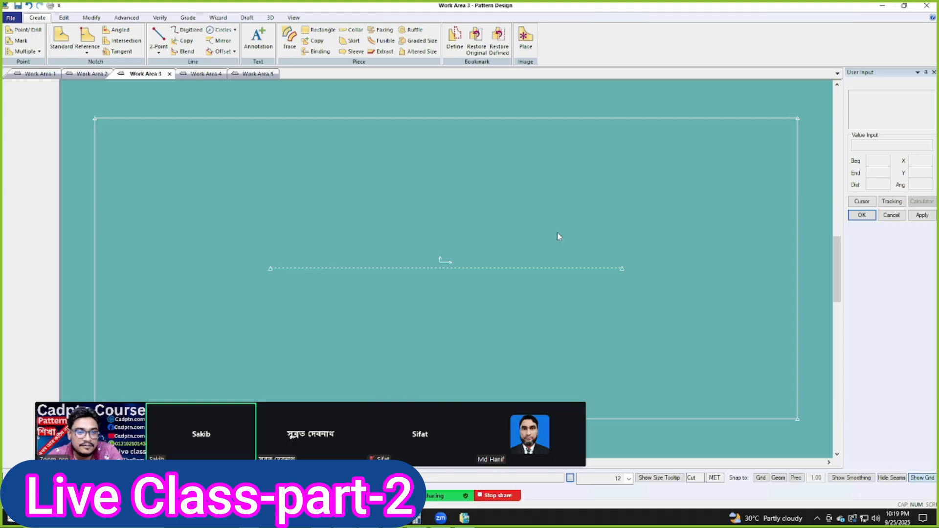
scroll(535, 218, up, 1)
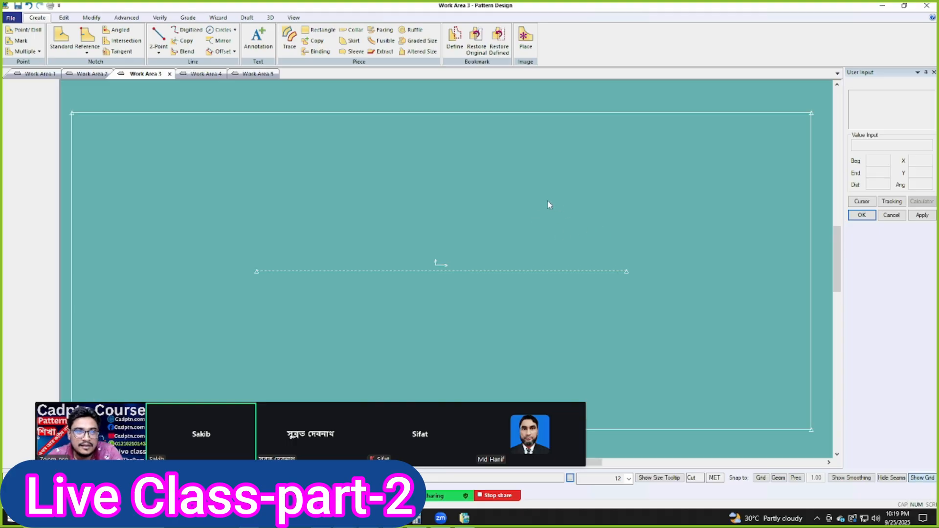
drag(76, 117, 67, 107)
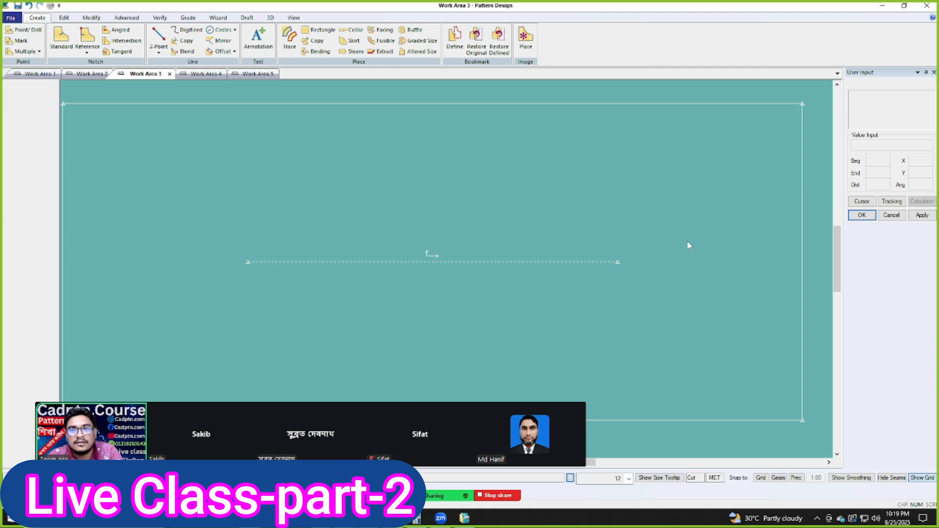
middle_drag(422, 219, 441, 211)
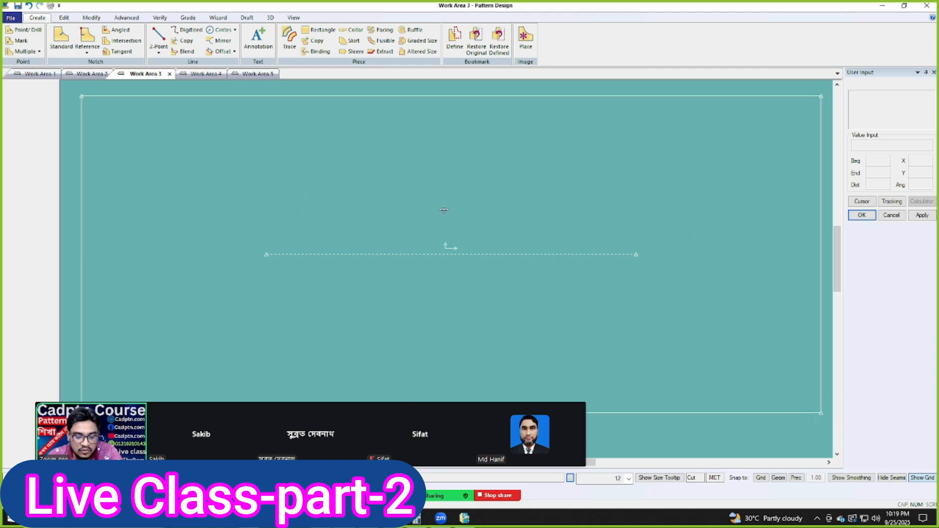
scroll(441, 212, down, 1)
scroll(408, 248, up, 2)
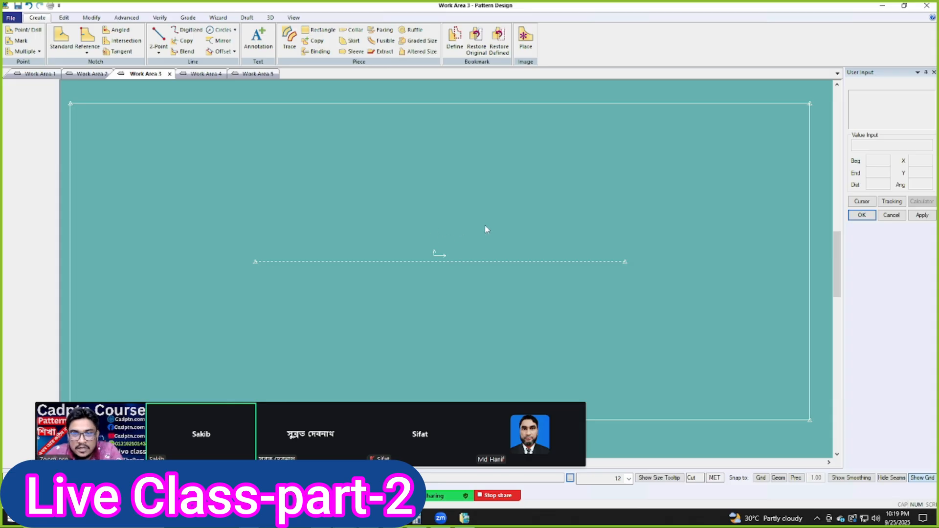
Switch to Work Area 2 and examine the trouser draft, both as a whole and close up around the rise and waist.
click(92, 74)
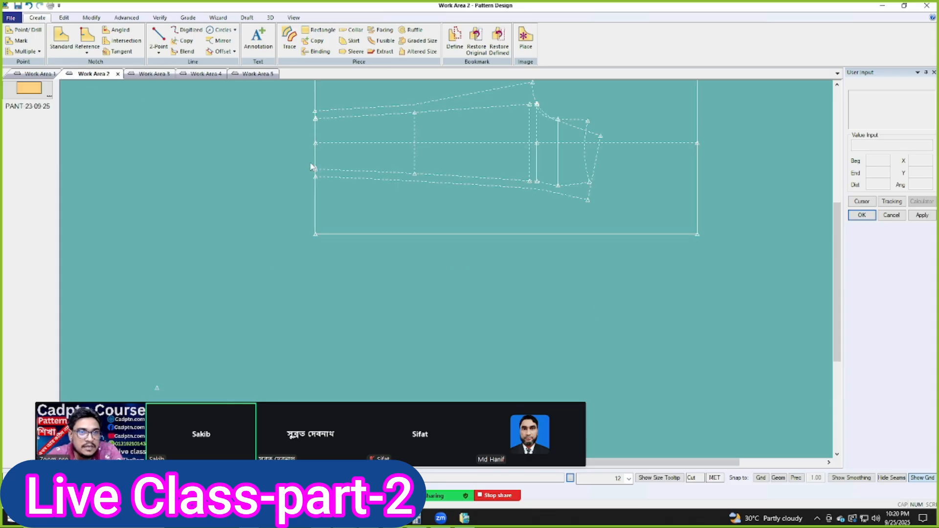
scroll(554, 247, up, 3)
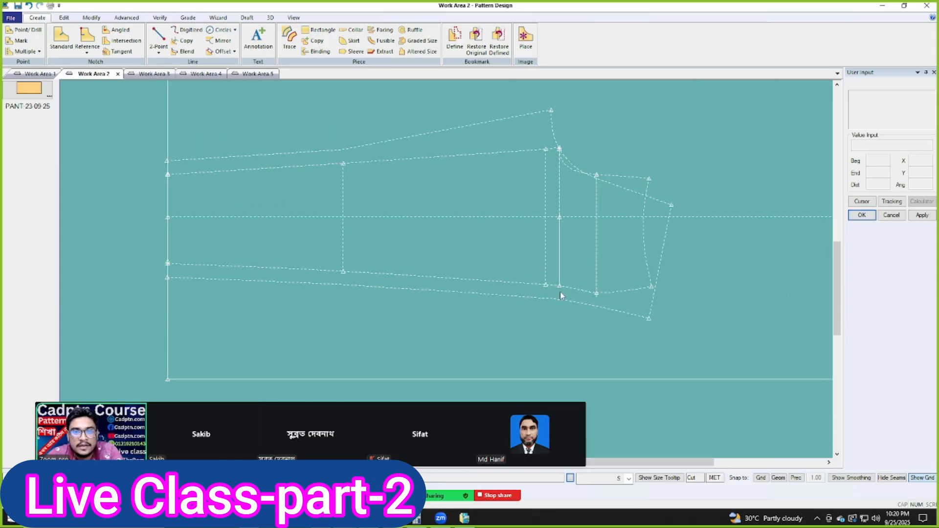
scroll(690, 206, up, 2)
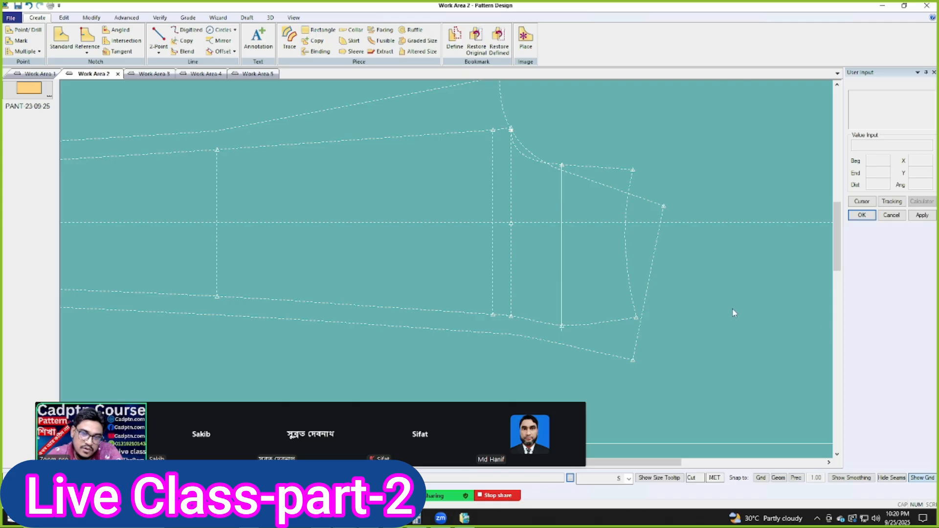
scroll(734, 313, down, 1)
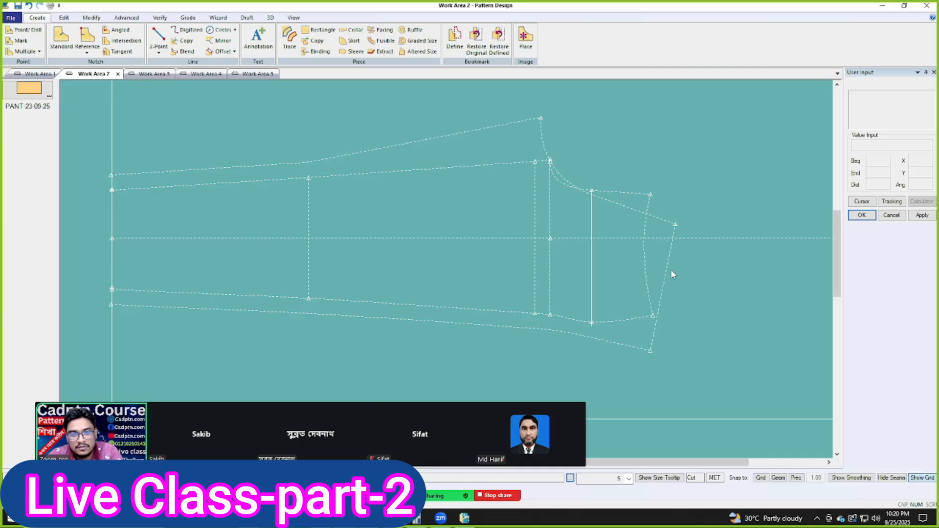
scroll(534, 260, down, 4)
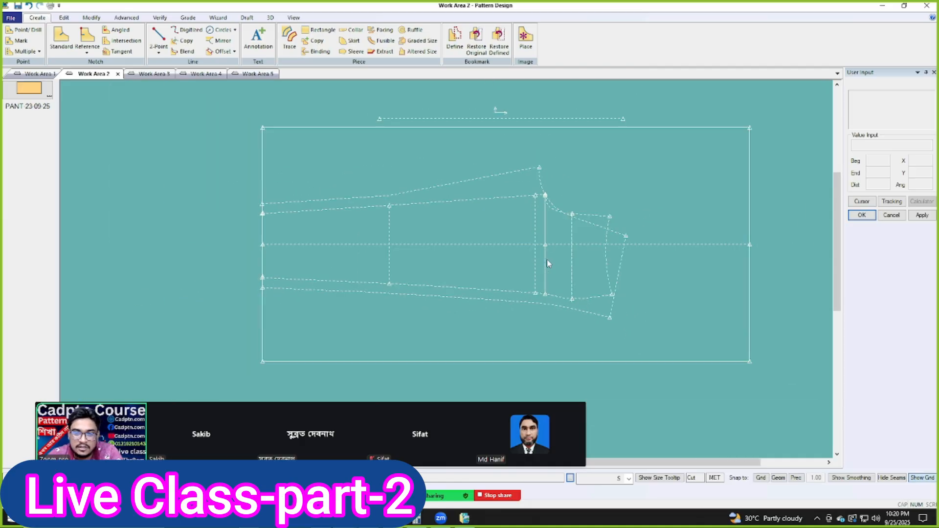
scroll(534, 283, up, 1)
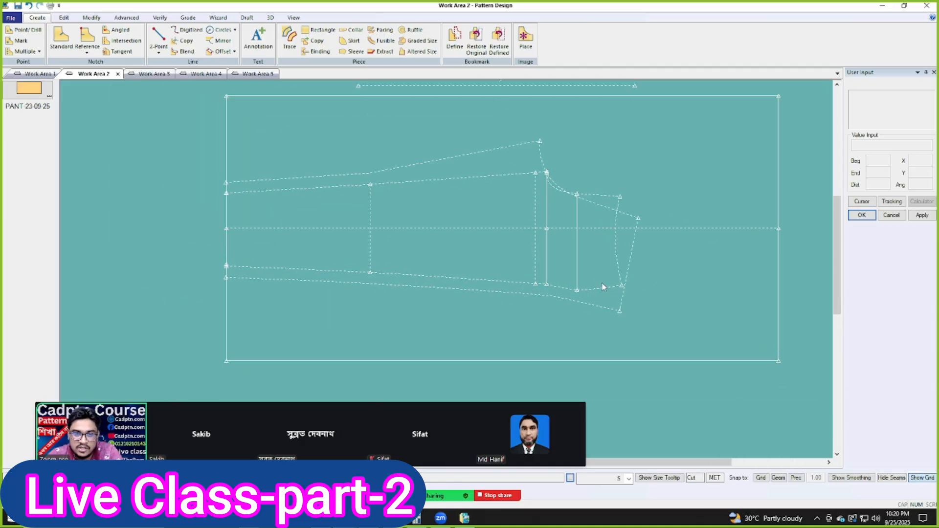
middle_drag(603, 285, 591, 275)
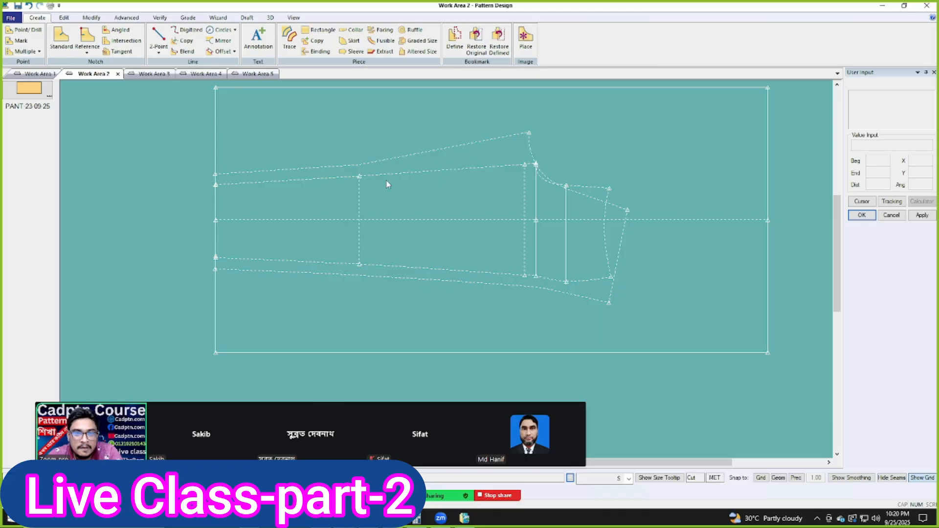
scroll(427, 210, up, 1)
scroll(621, 269, up, 1)
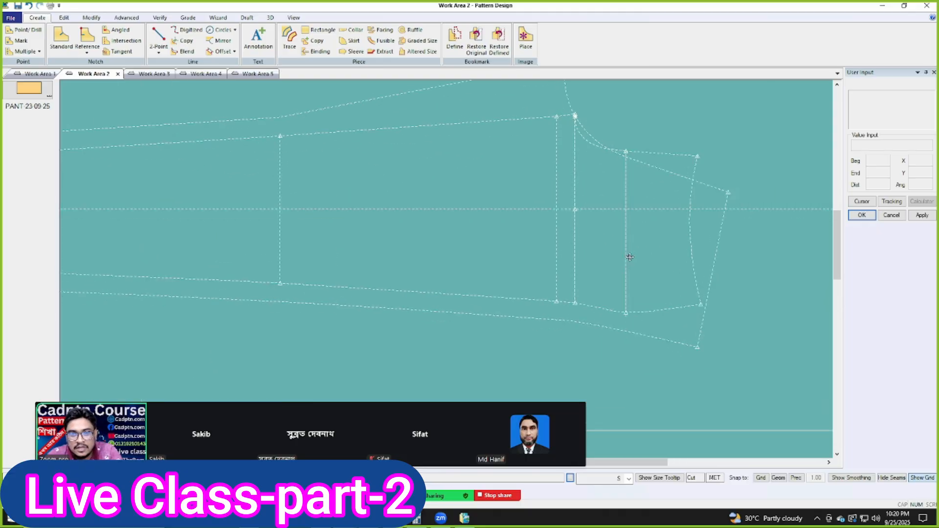
scroll(626, 268, down, 3)
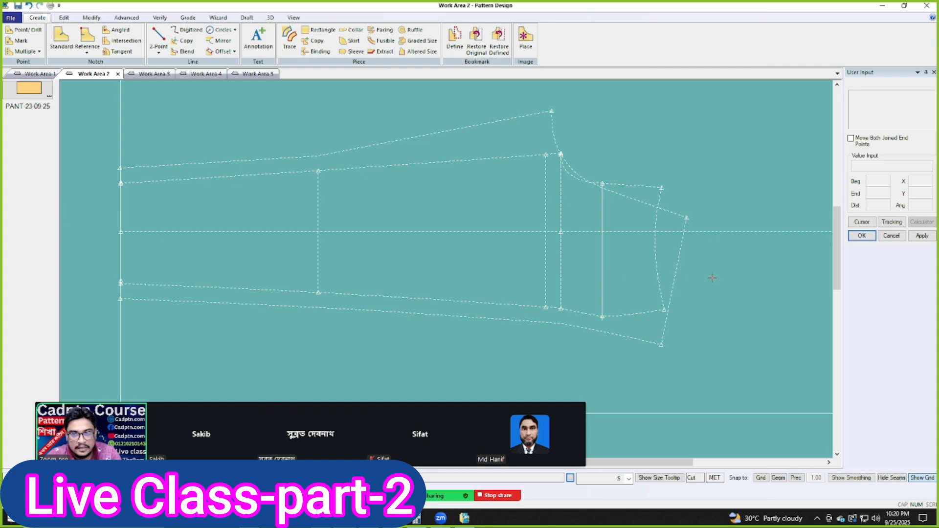
Leave the pending point-move command and turn on geometry snapping.
right_click(666, 183)
click(681, 197)
middle_drag(686, 220, 645, 213)
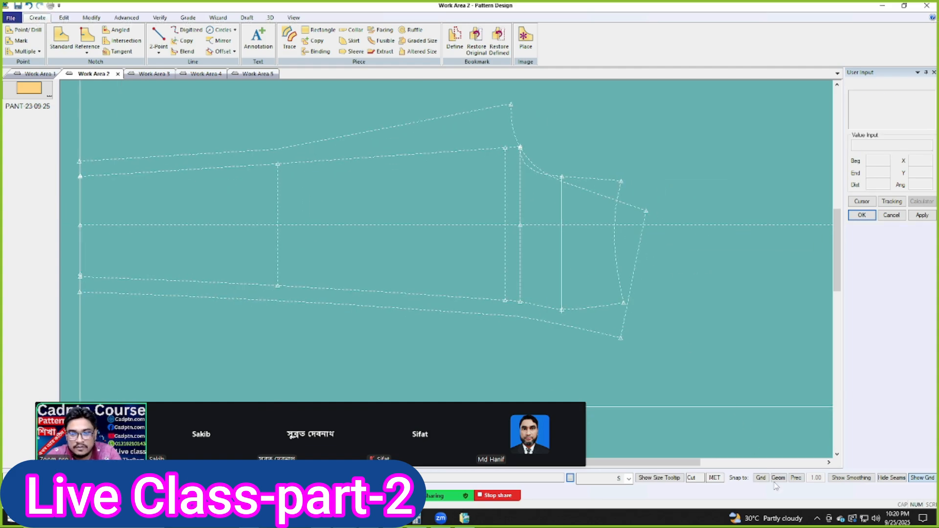
click(778, 480)
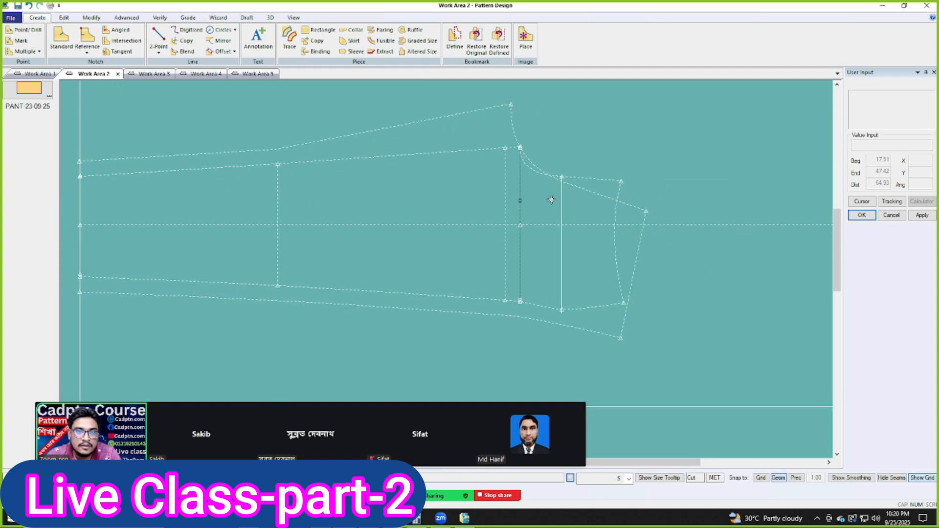
middle_drag(552, 199, 564, 202)
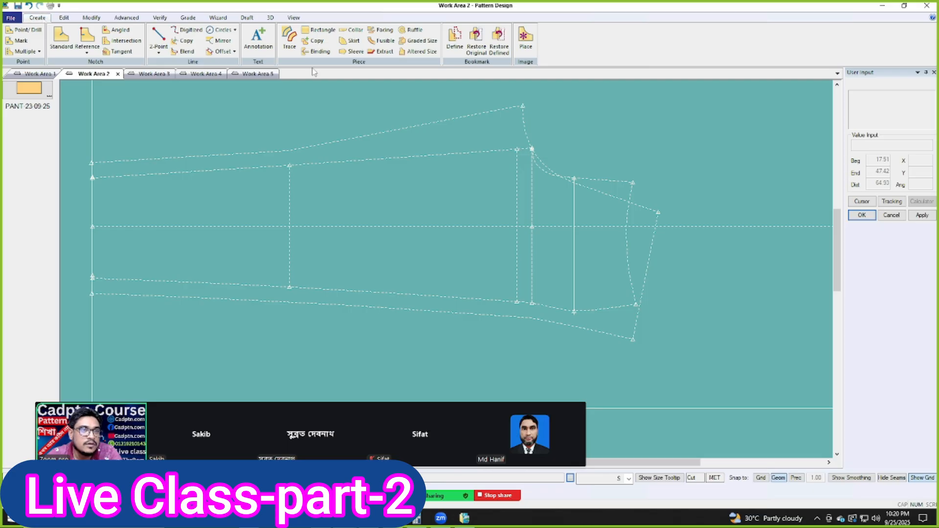
click(220, 40)
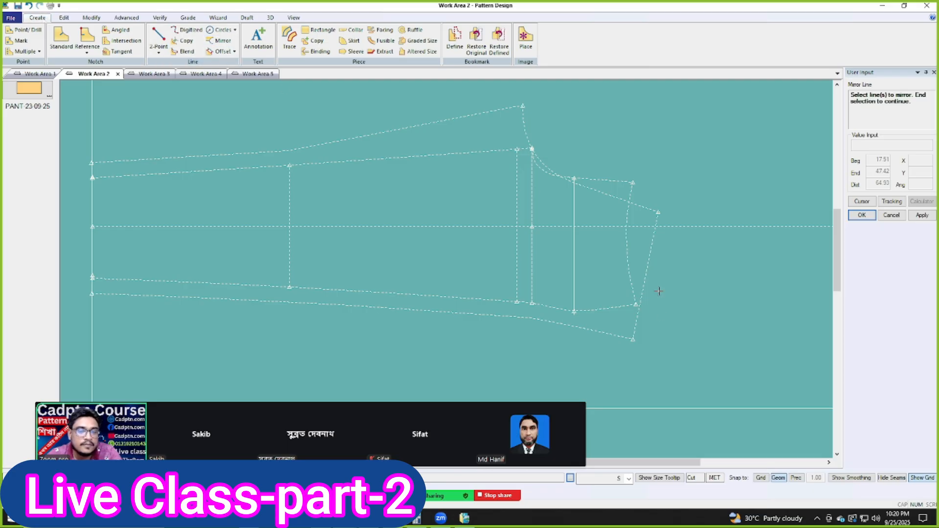
click(636, 330)
right_click(596, 174)
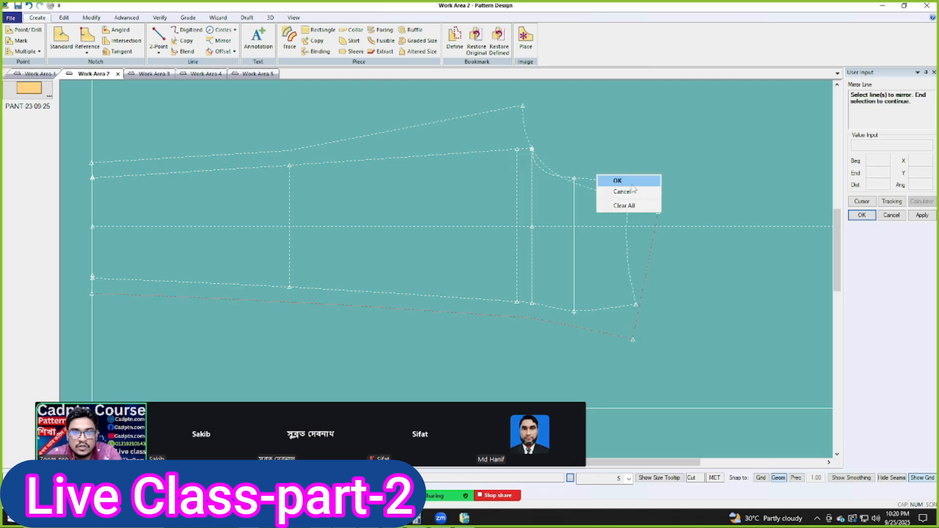
click(617, 192)
Split the trouser back rise line where it meets the hip line and end the Split Line command.
middle_drag(611, 226, 602, 212)
key(s)
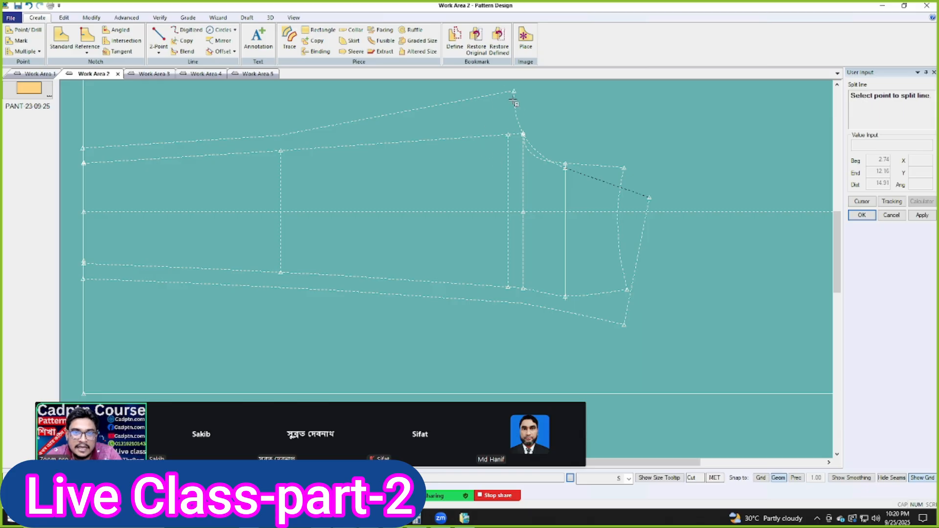
right_click(630, 115)
click(639, 131)
Mirror the slanted back waist line across the upper part of the back rise line in the trouser draft.
scroll(592, 219, up, 2)
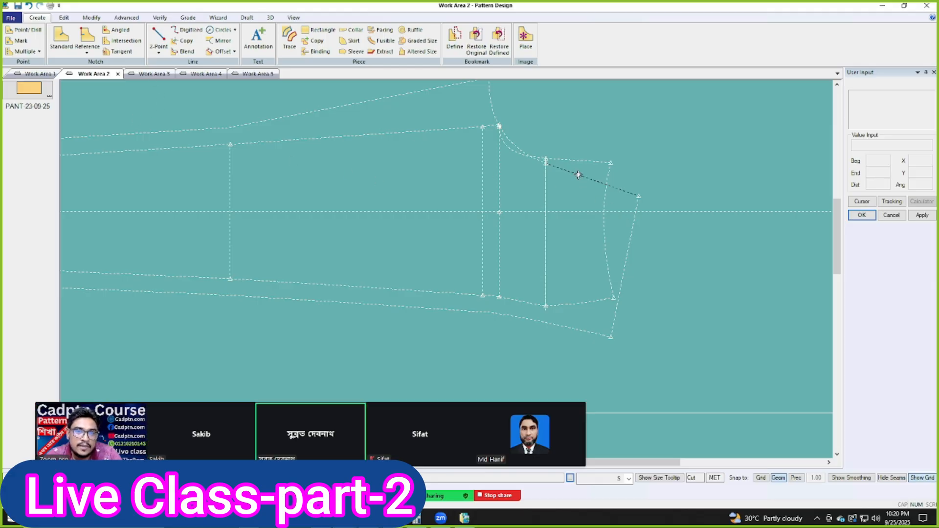
middle_drag(556, 168, 575, 166)
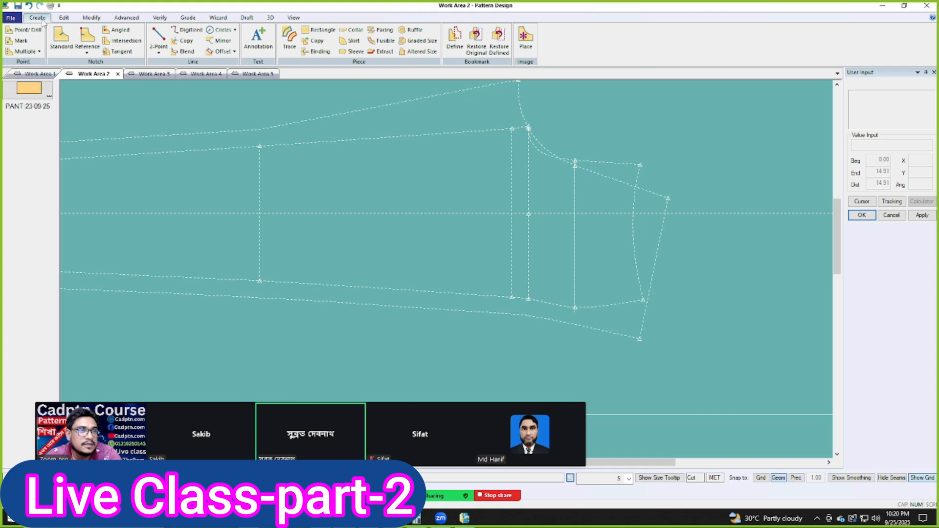
click(219, 41)
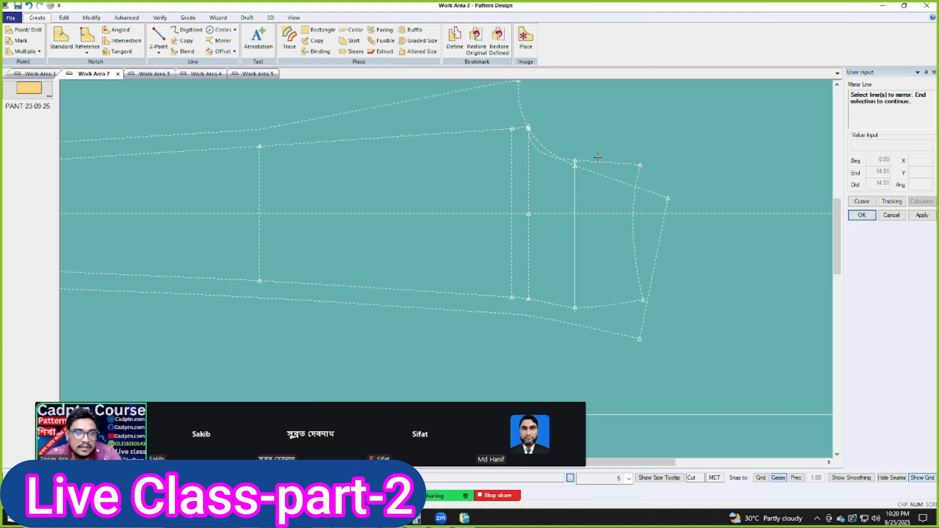
click(642, 330)
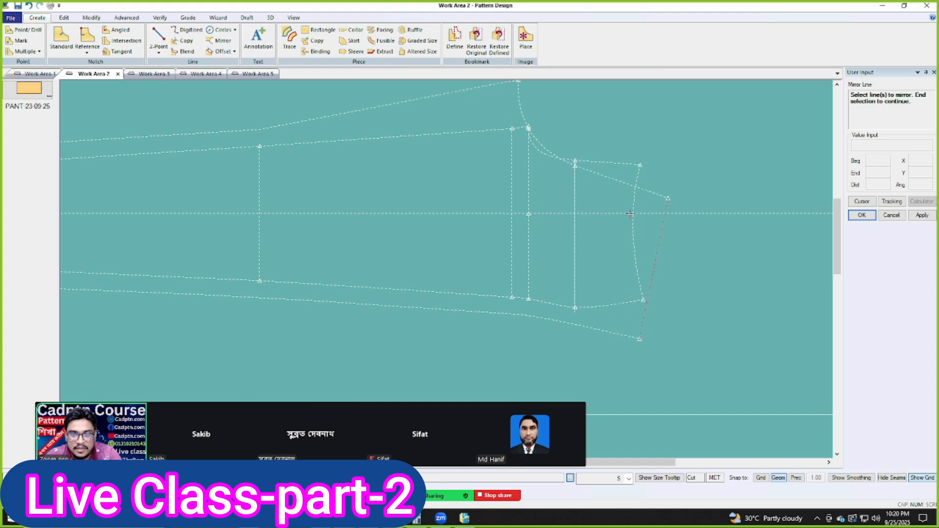
right_click(620, 175)
click(650, 181)
click(656, 196)
scroll(636, 176, down, 2)
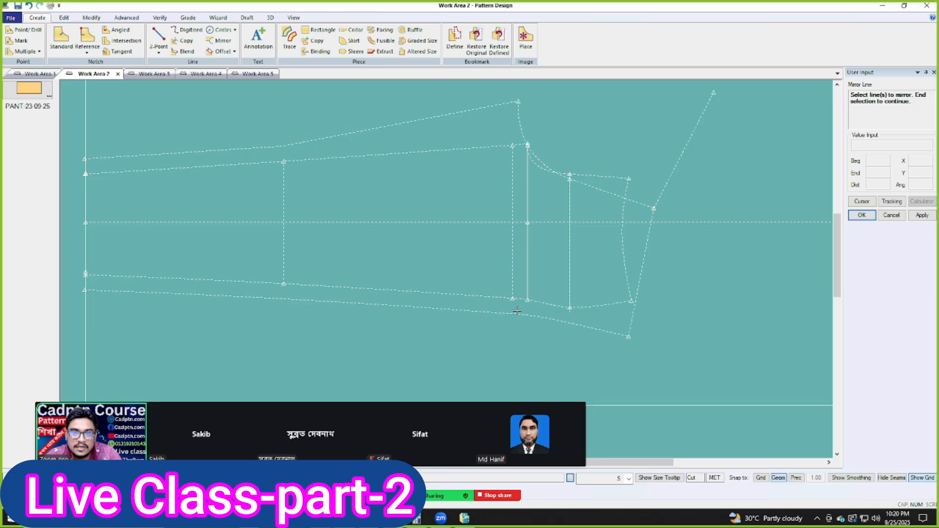
right_click(609, 151)
click(609, 152)
Measure the front and back side seams of the trouser draft for comparison, and close the measurement results.
scroll(582, 209, up, 2)
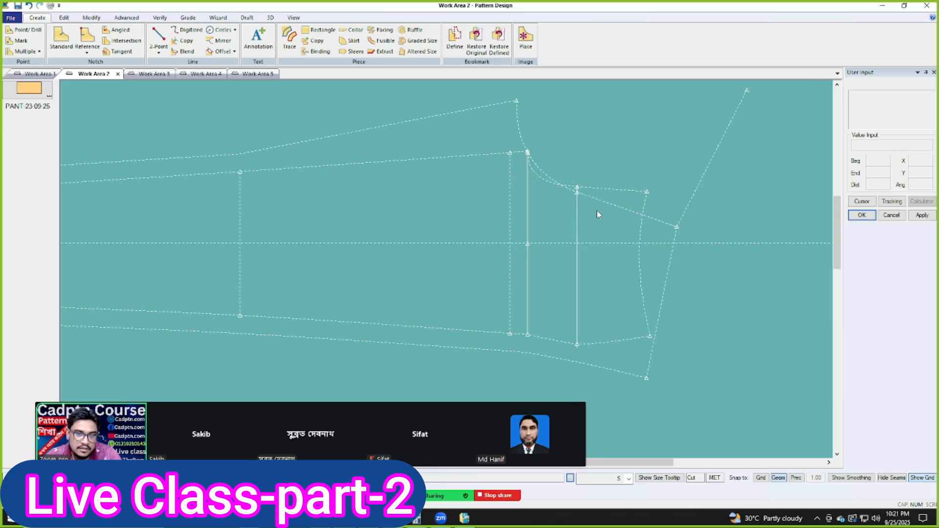
scroll(773, 229, down, 2)
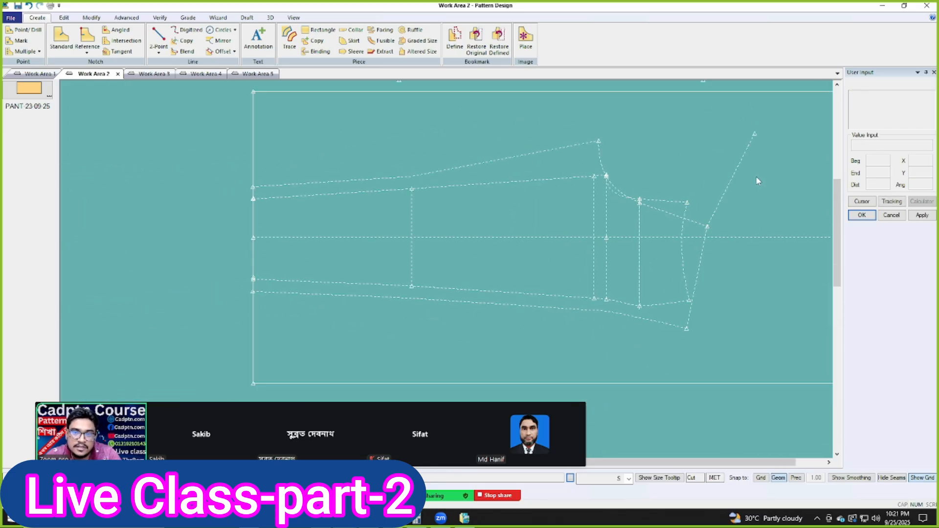
scroll(757, 188, up, 2)
scroll(717, 233, down, 2)
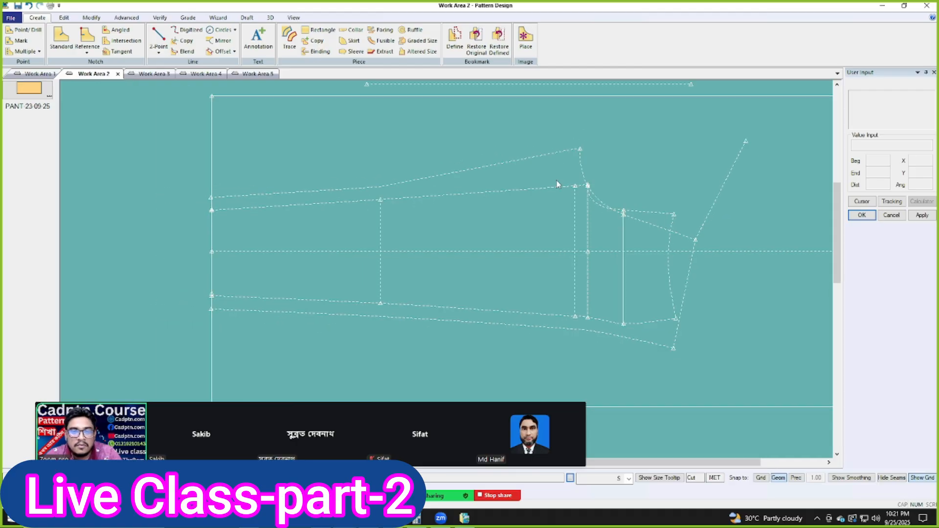
scroll(558, 185, down, 3)
scroll(497, 251, up, 1)
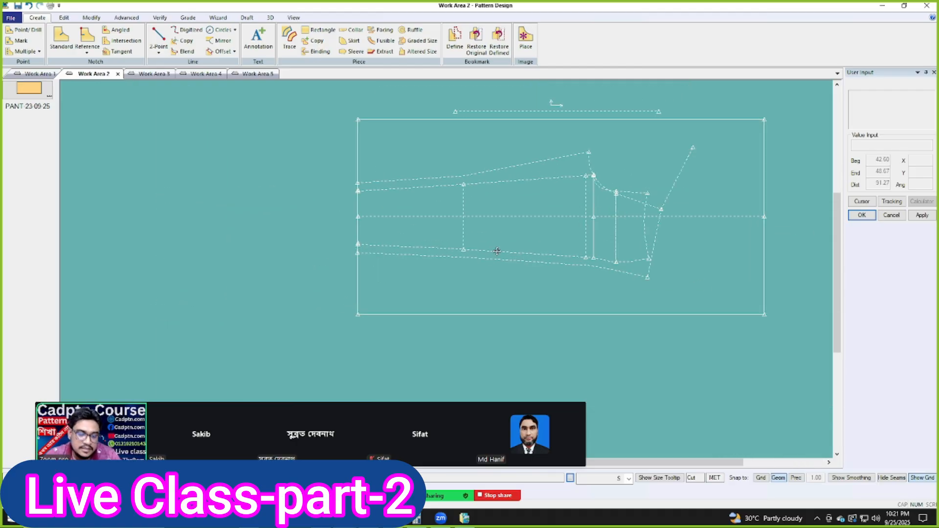
middle_drag(498, 251, 503, 243)
key(alt+m)
click(506, 244)
scroll(469, 237, up, 1)
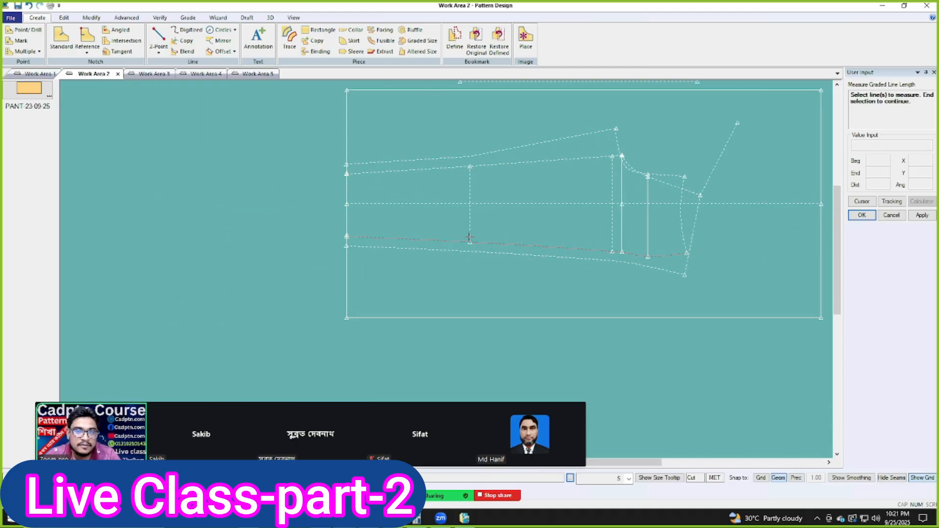
scroll(470, 237, up, 1)
right_click(582, 122)
click(615, 129)
click(621, 263)
right_click(673, 173)
click(705, 178)
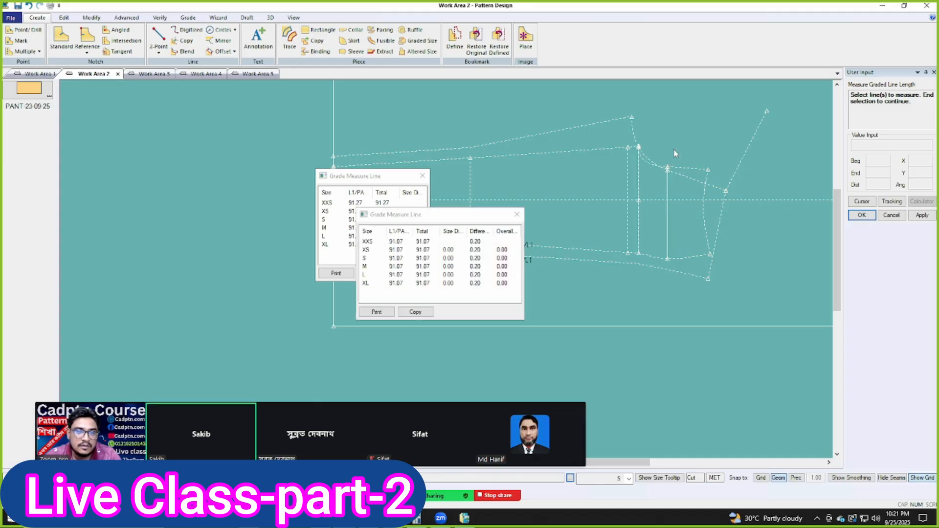
key(Escape)
scroll(563, 201, up, 2)
key(alt)
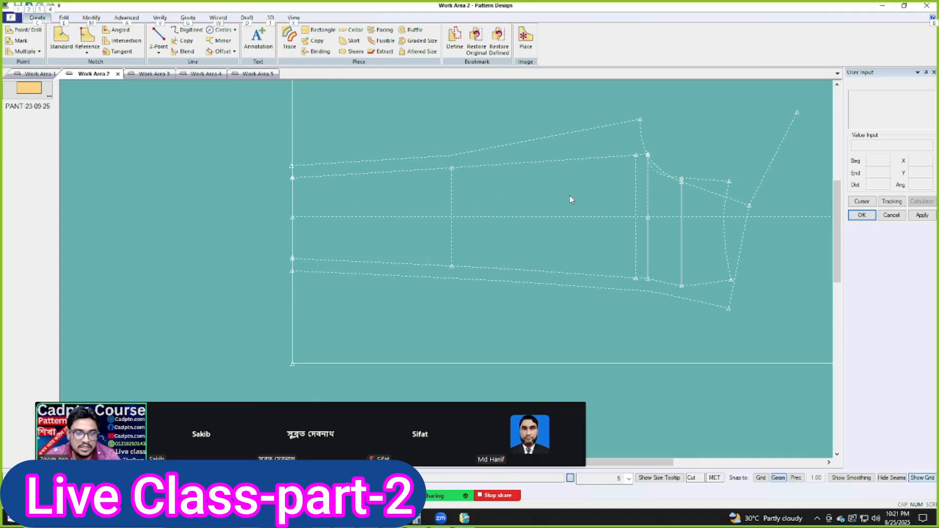
key(alt+l)
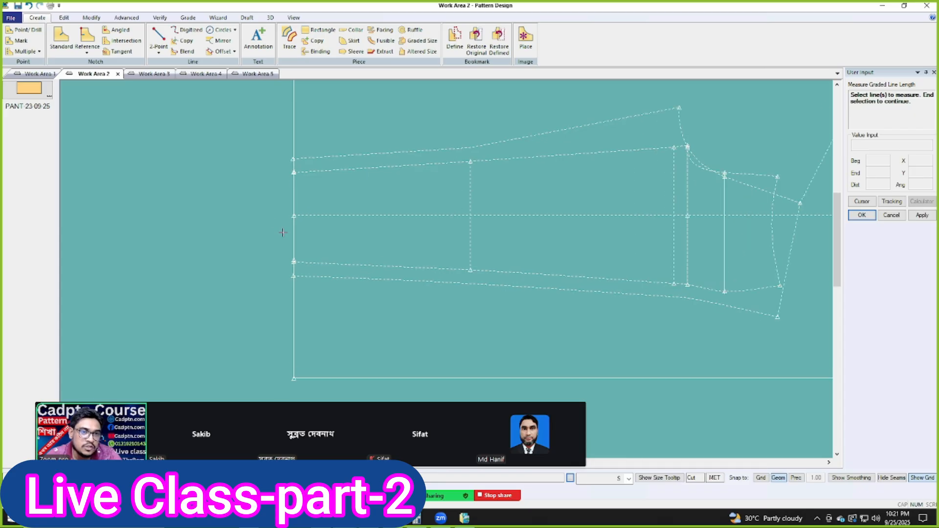
scroll(278, 226, up, 1)
click(292, 228)
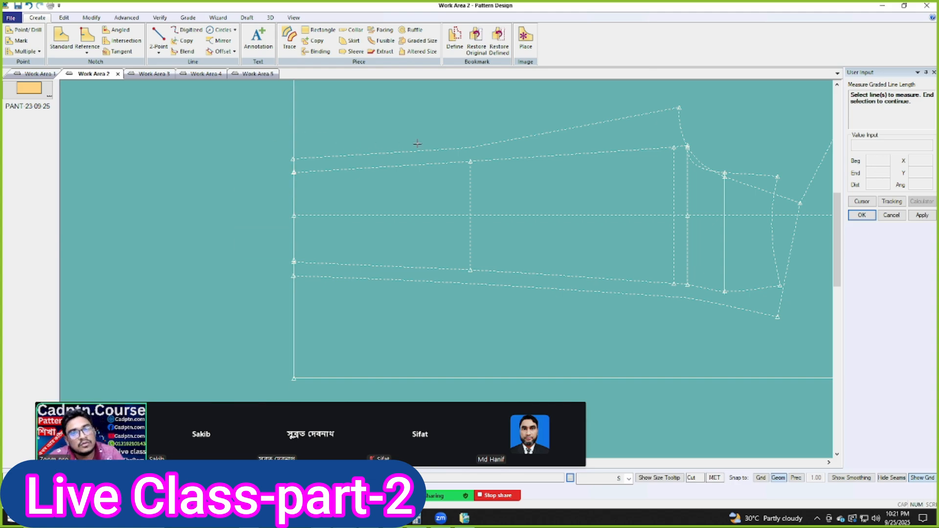
right_click(450, 126)
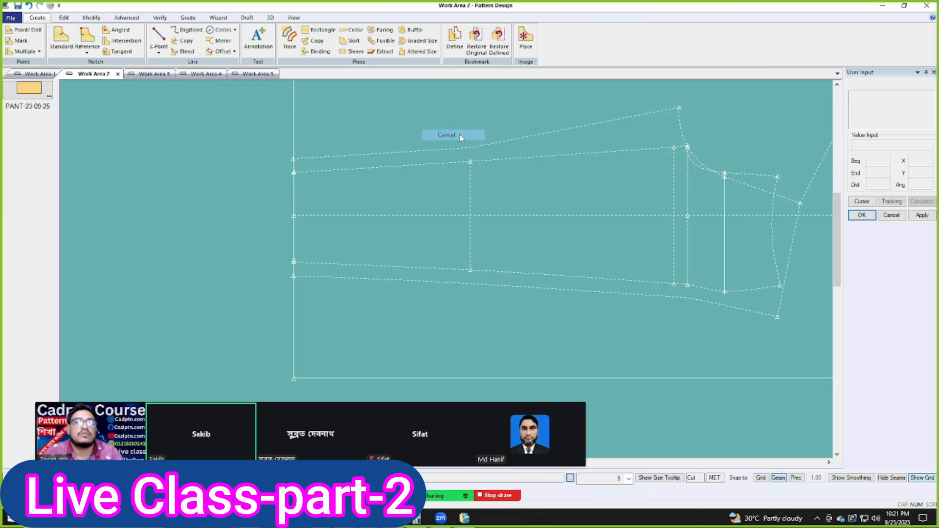
click(458, 136)
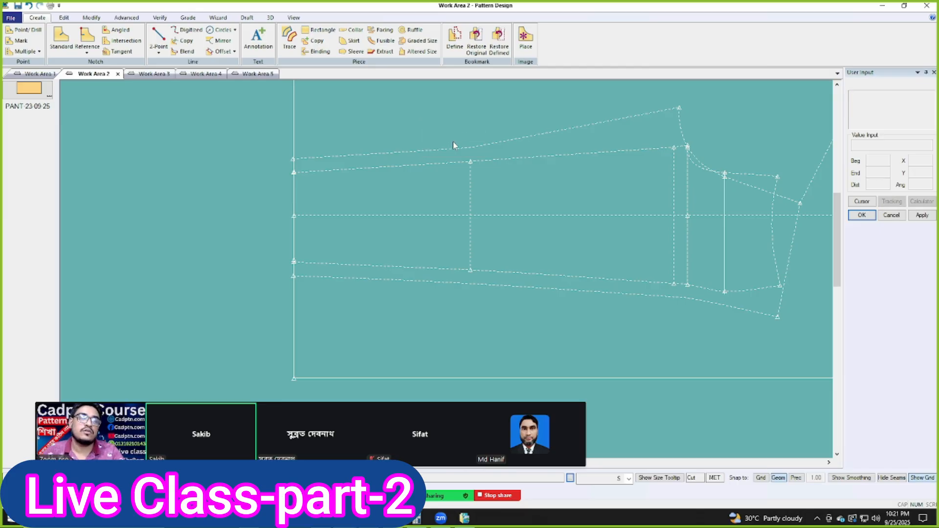
Try to trace a new piece from the inseam and rise lines of the trouser draft.
middle_drag(472, 216, 427, 224)
scroll(472, 218, up, 1)
key(t)
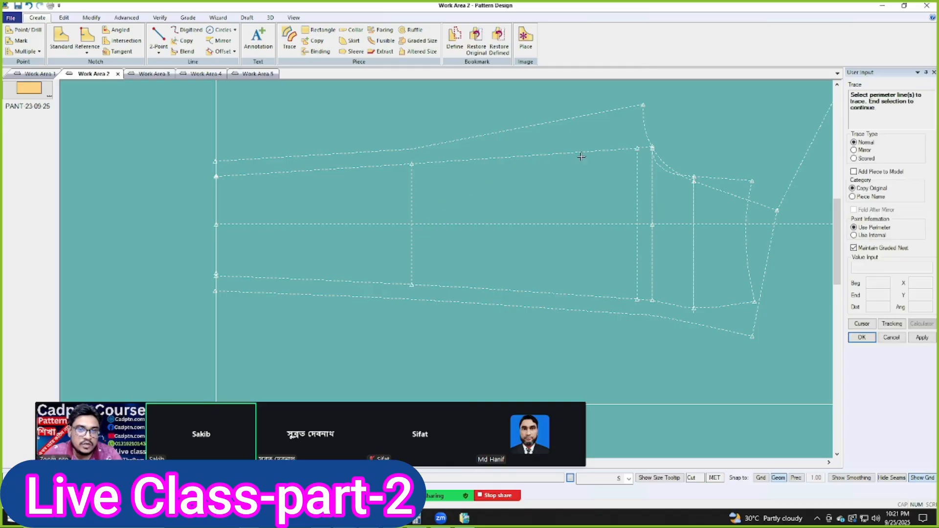
click(614, 150)
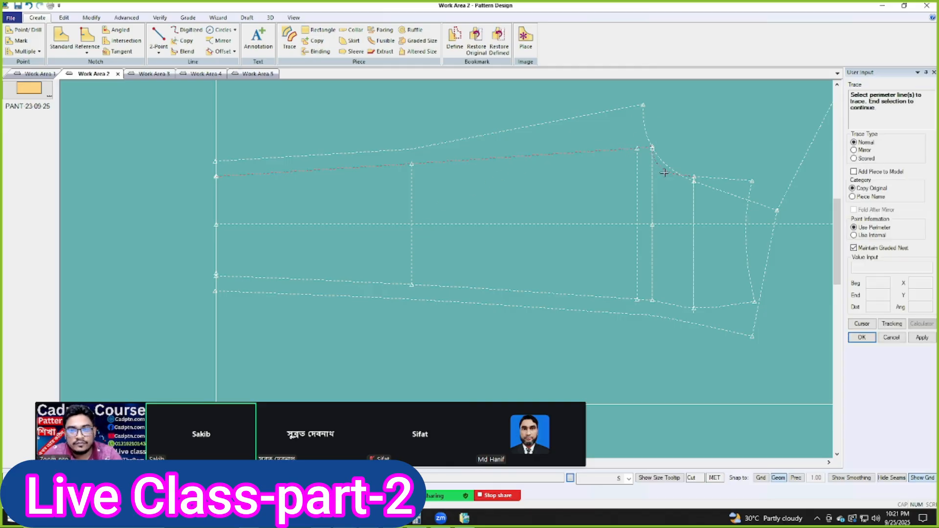
click(626, 152)
right_click(708, 179)
click(736, 147)
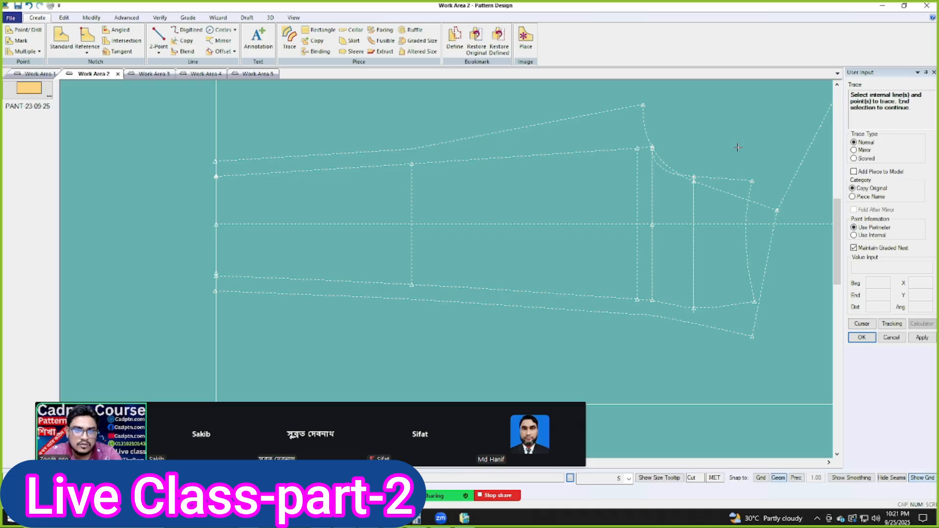
right_click(656, 214)
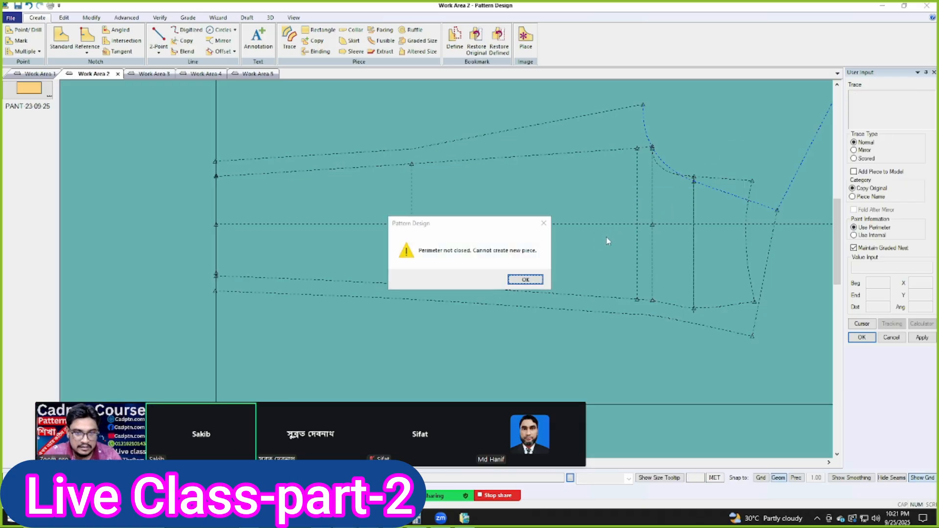
click(543, 224)
right_click(529, 181)
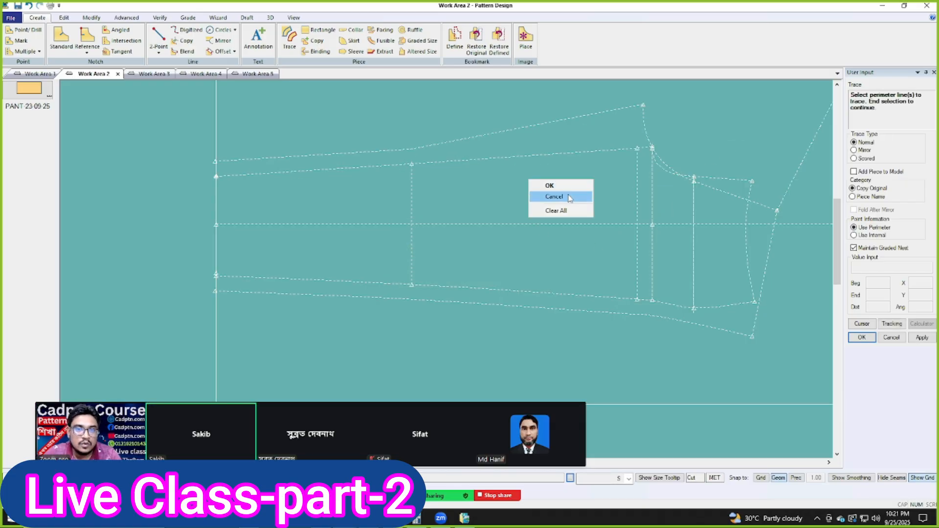
click(548, 196)
Measure the front crotch curve together with the upper front rise line and close the measurement results.
middle_drag(610, 231, 613, 234)
key(l)
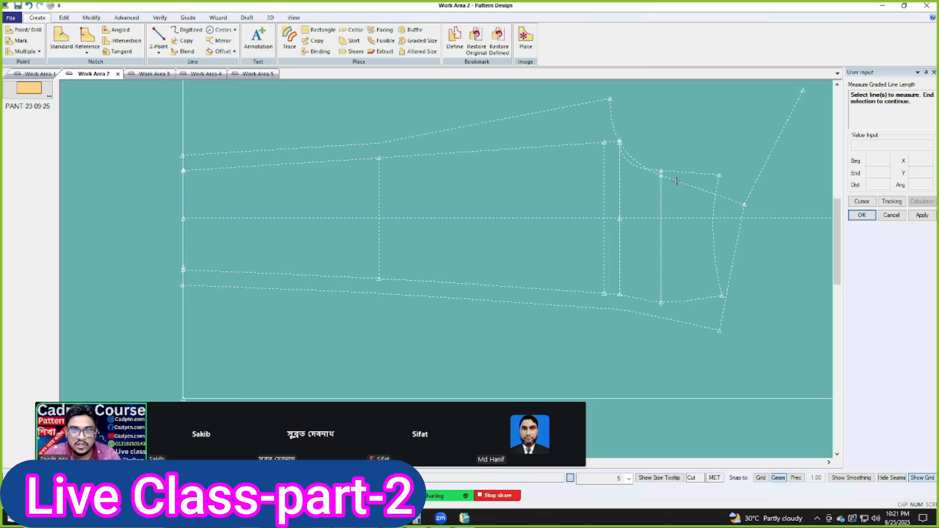
click(644, 170)
click(694, 174)
right_click(690, 120)
click(722, 125)
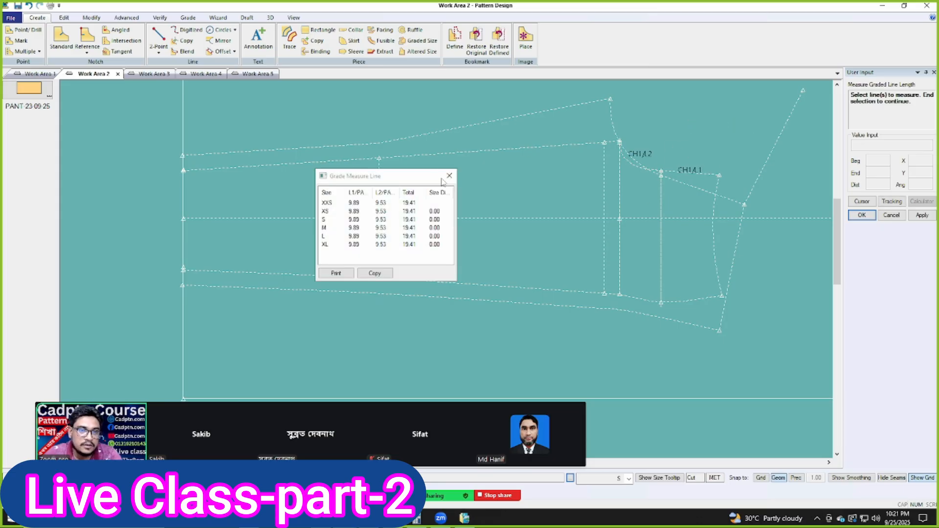
click(449, 177)
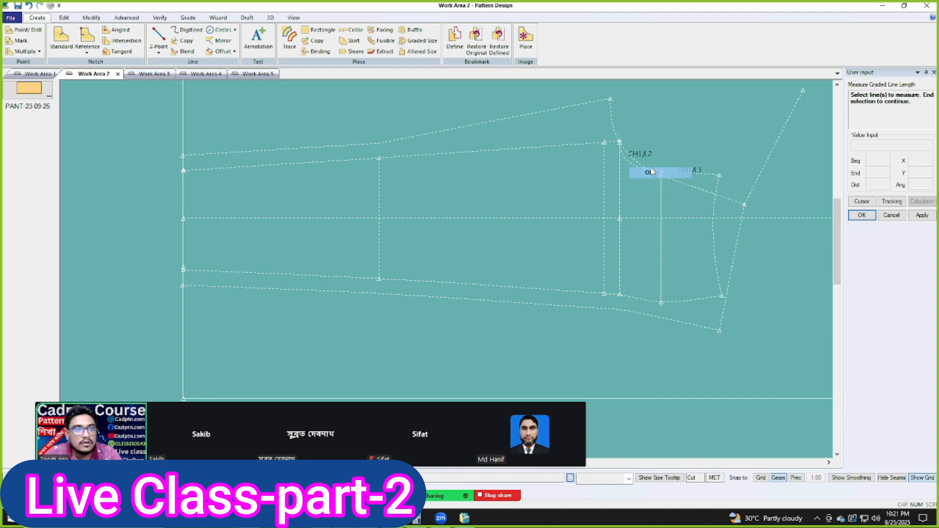
Change the user environment notation to Imperial and close the settings.
click(64, 17)
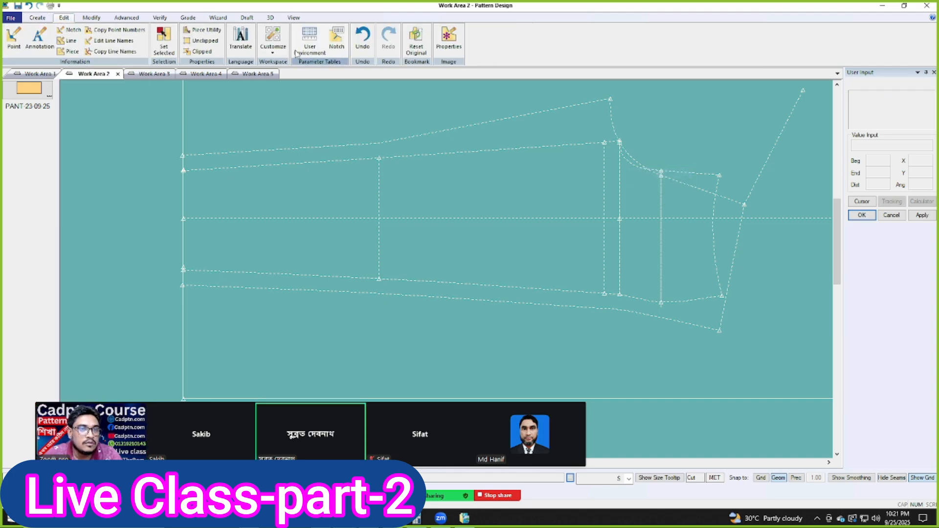
click(310, 42)
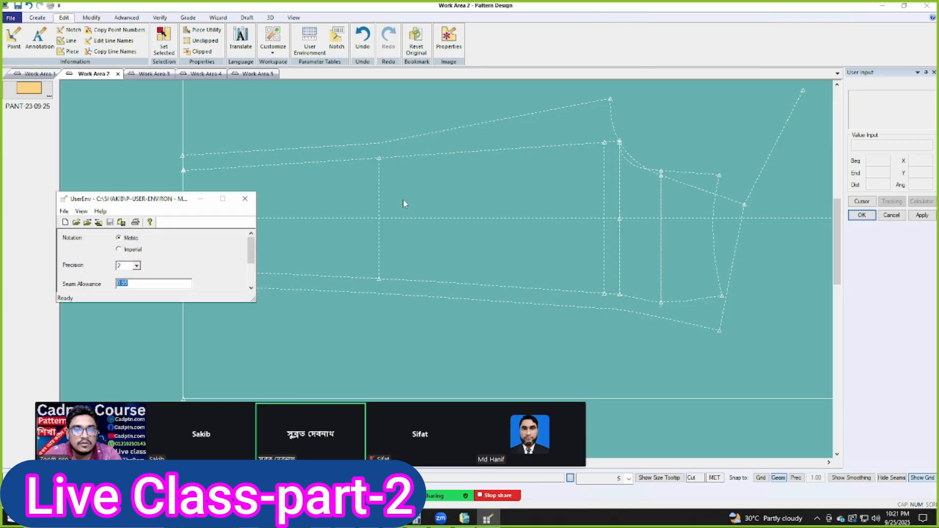
click(118, 250)
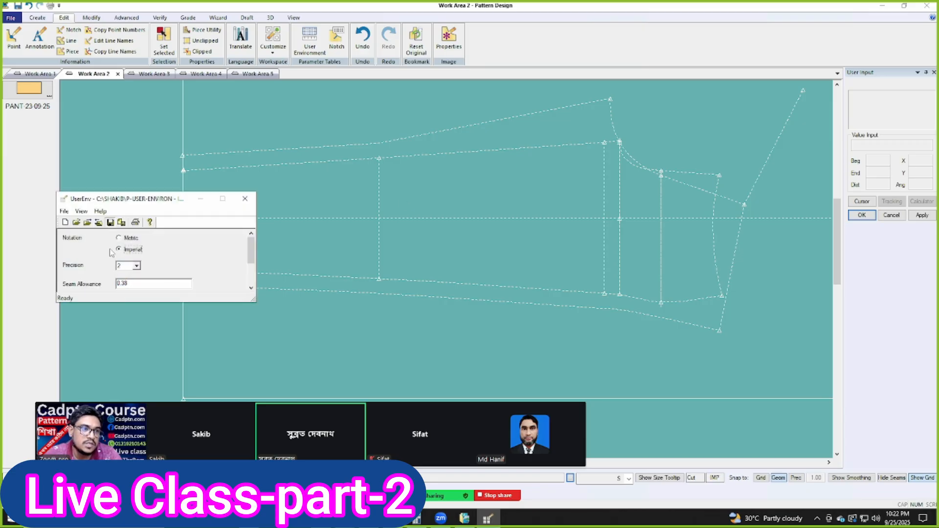
click(244, 198)
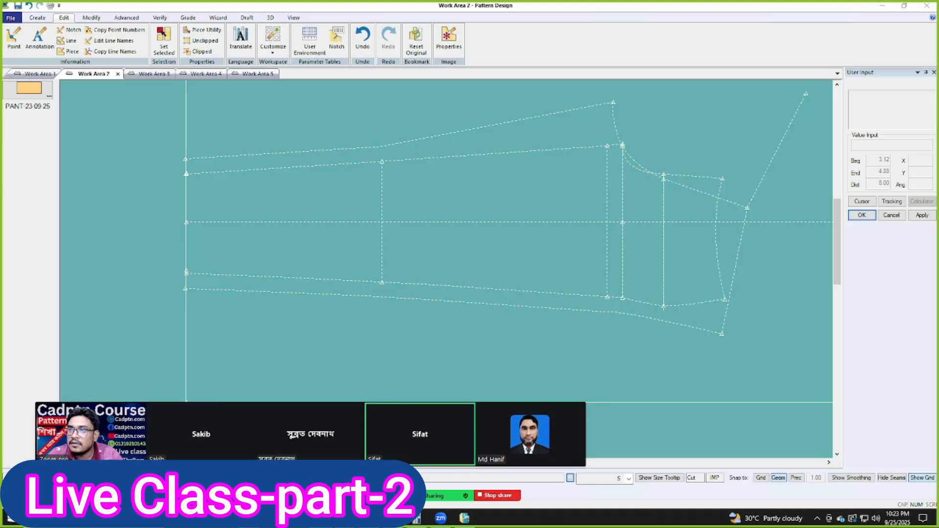
Switch to the browser and view the useful unit conversions and measurement tape chart.
drag(938, 161, 449, 151)
click(538, 149)
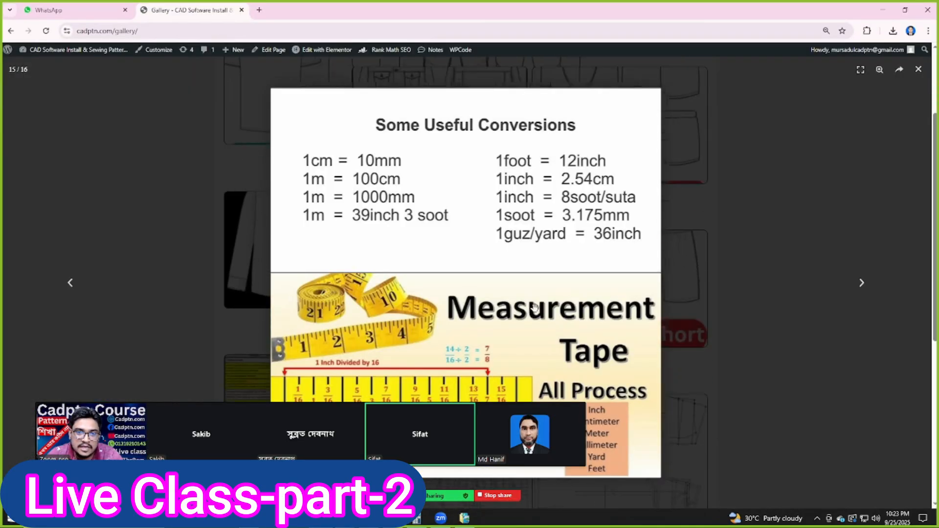
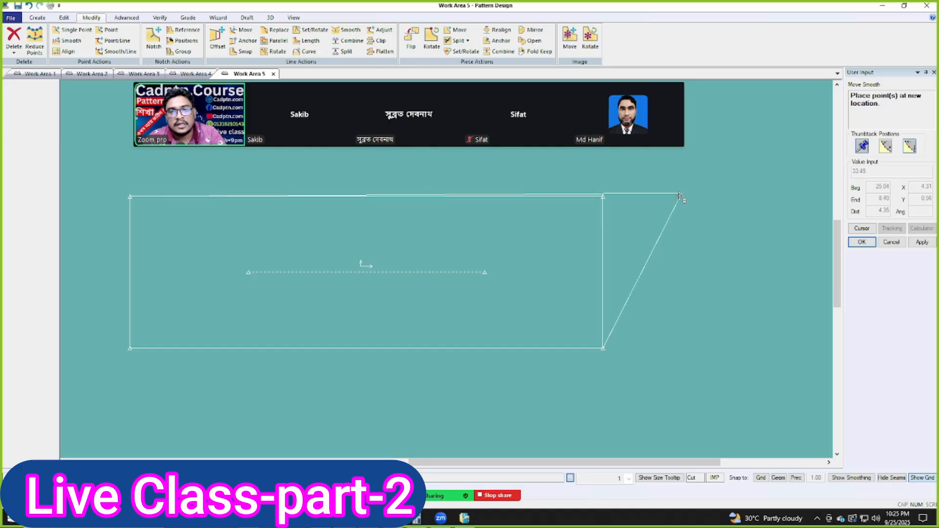
Move the upper right corner point of the rectangle in Work Area 5 by X 0 and Y -0.125 with Move Smooth.
click(605, 195)
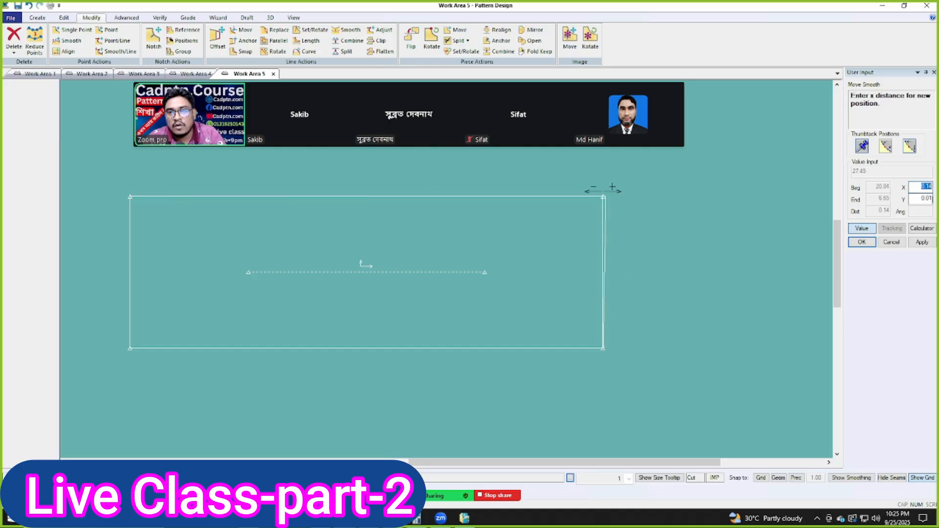
key(Return)
key(BackSpace)
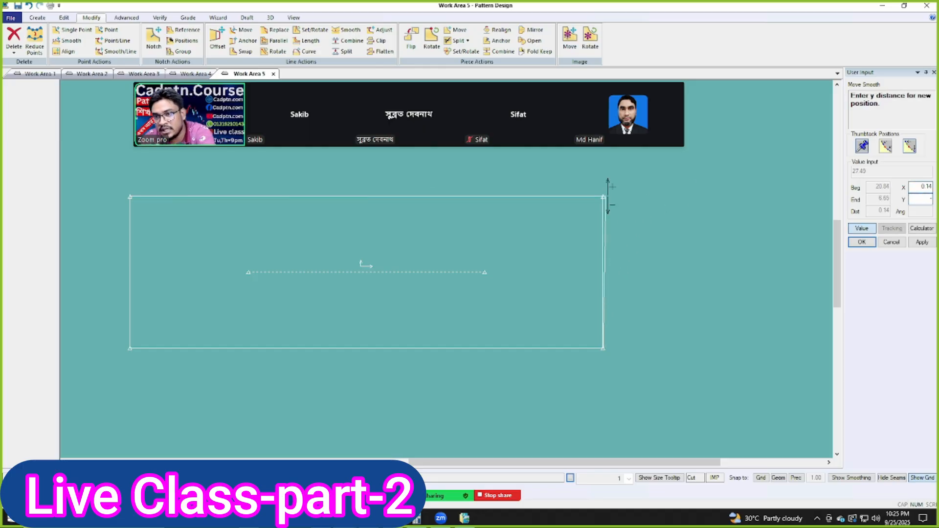
text(-0.13)
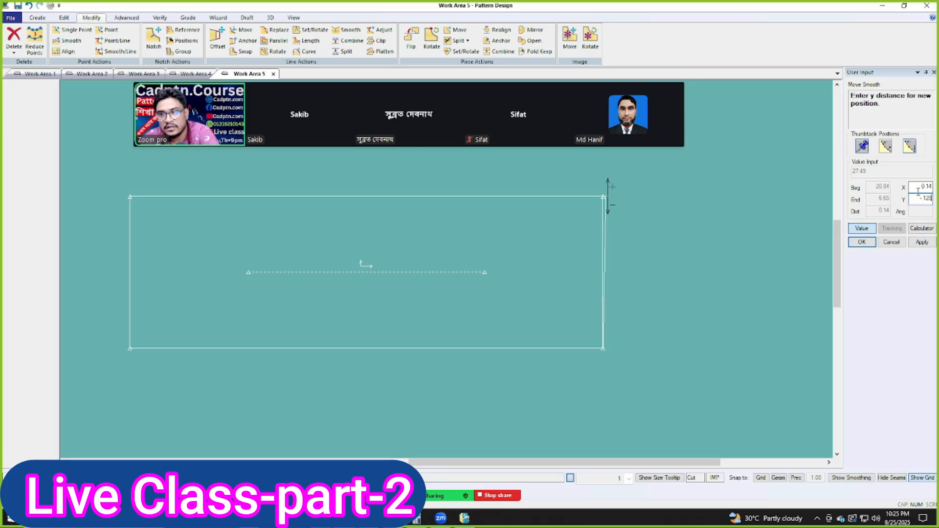
key(Return)
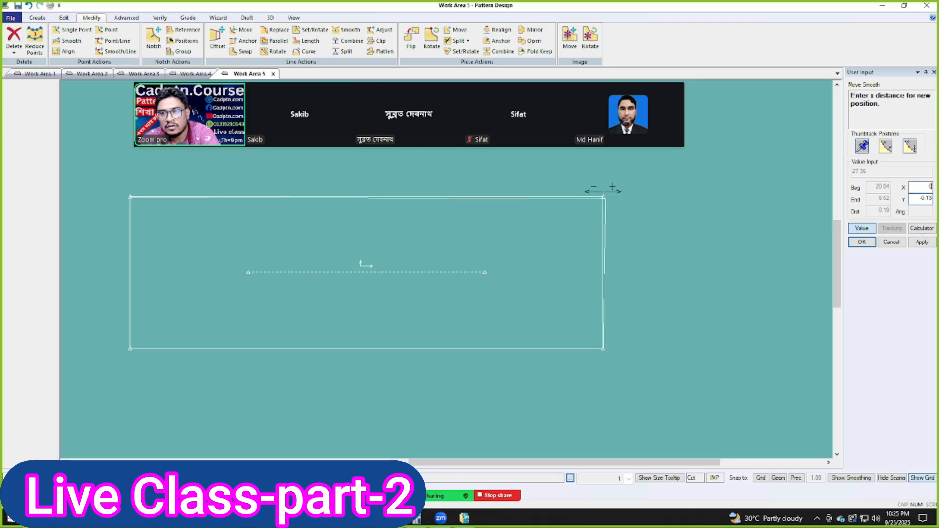
click(922, 243)
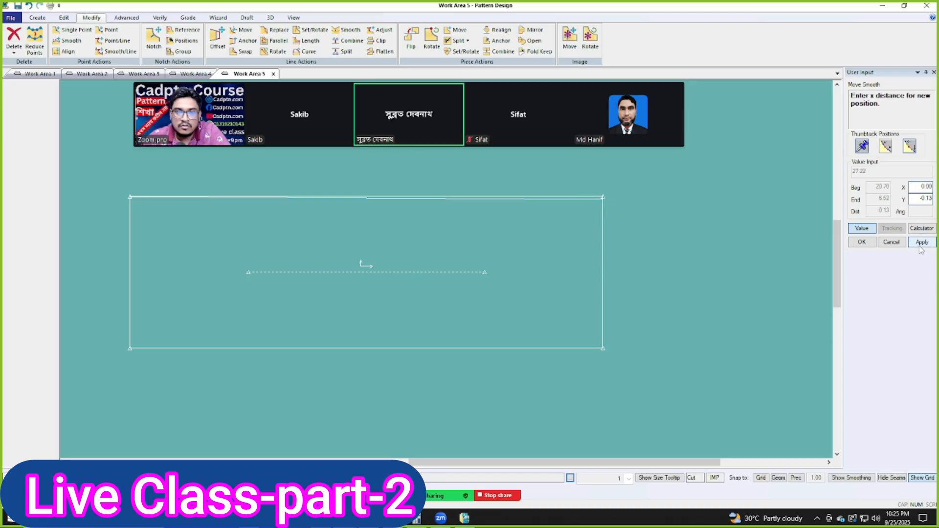
click(917, 199)
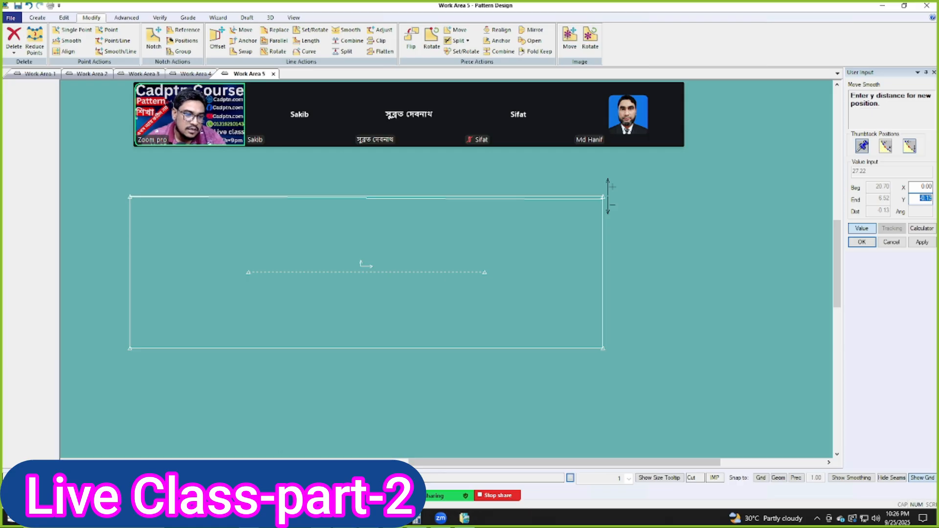
Open the Windows Calculator, move its window over the work area clear of the meeting video strip, and clear the previous result.
key(super+s)
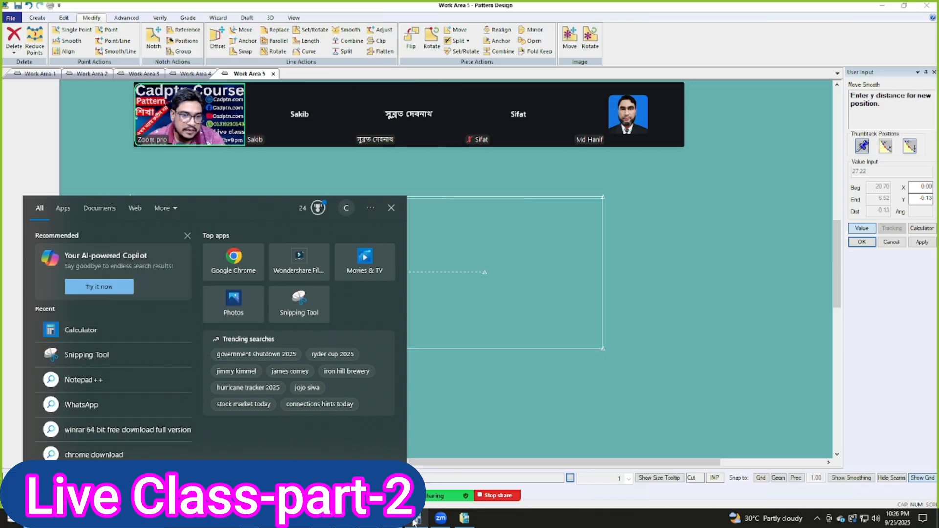
click(81, 329)
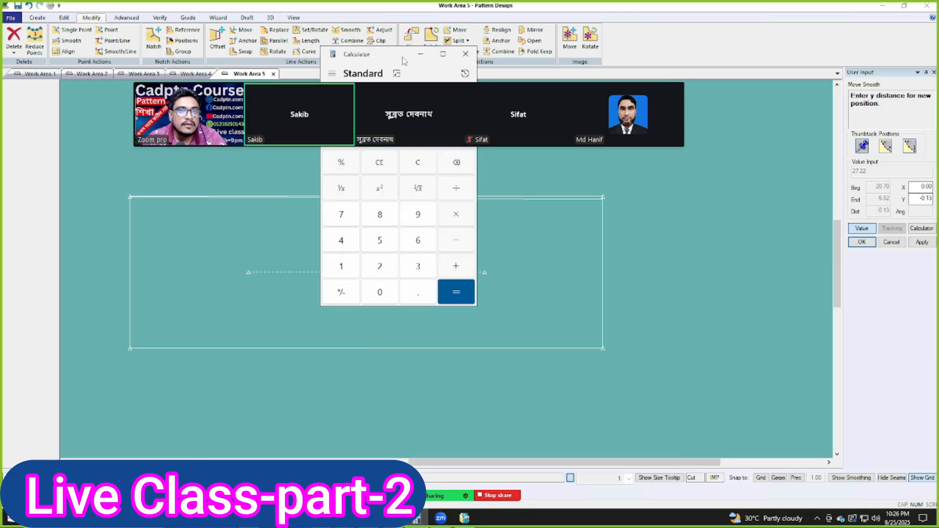
drag(404, 61, 638, 176)
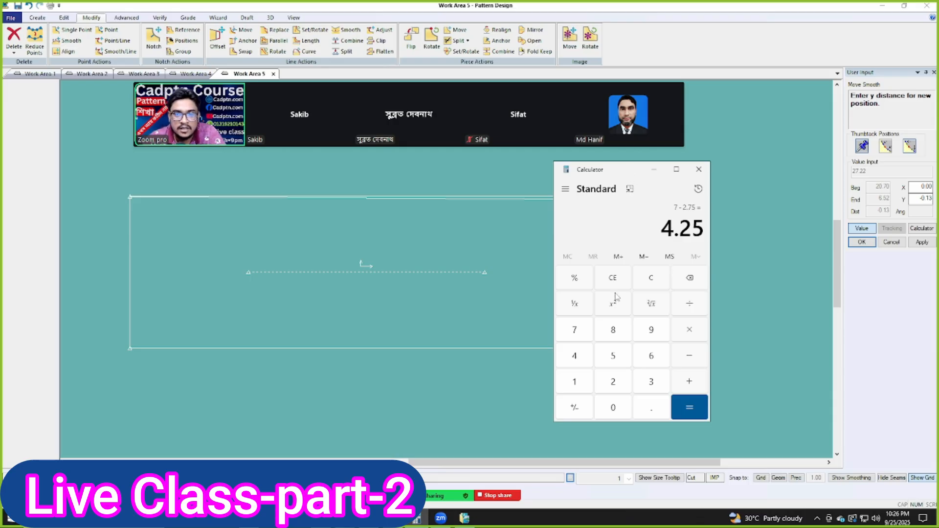
click(653, 282)
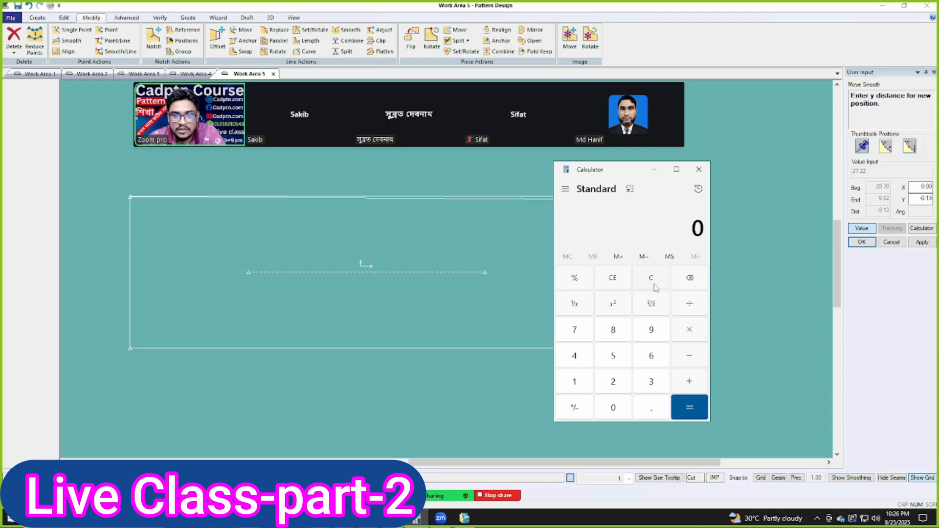
Calculate 0.125 × 2 to show the decimal value of two eighths of an inch.
click(649, 415)
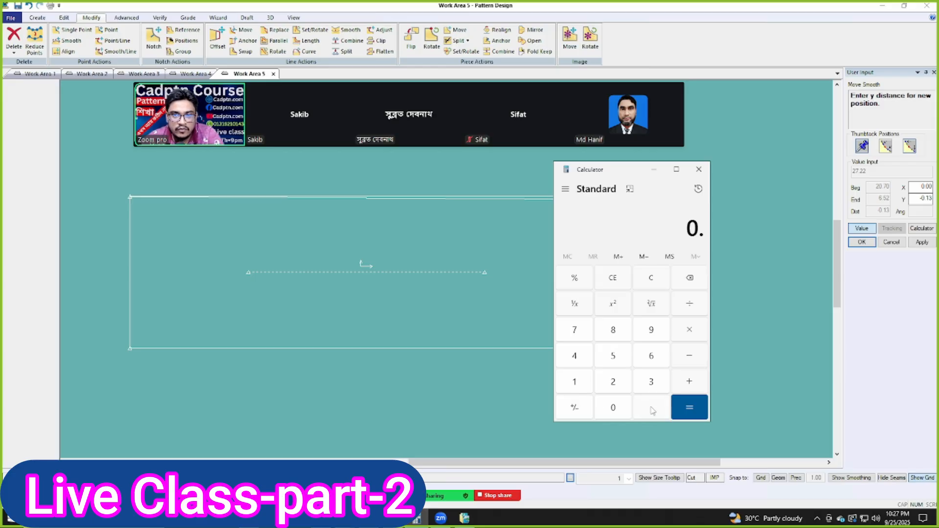
click(578, 381)
click(615, 386)
click(619, 361)
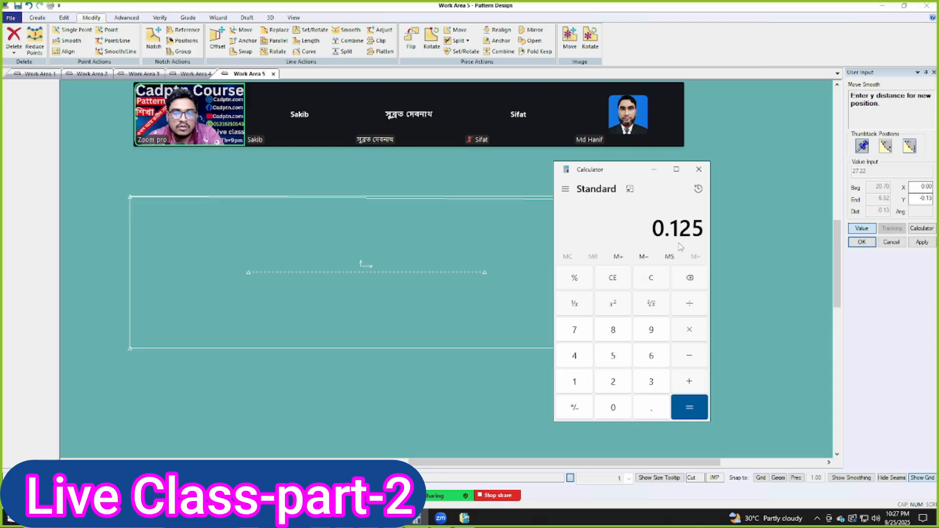
click(690, 330)
click(618, 384)
click(690, 407)
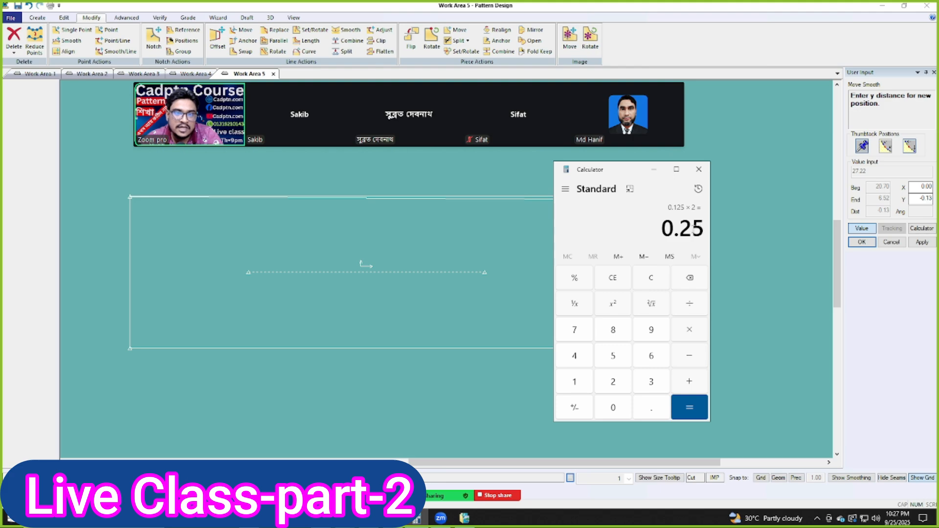
drag(680, 229, 702, 228)
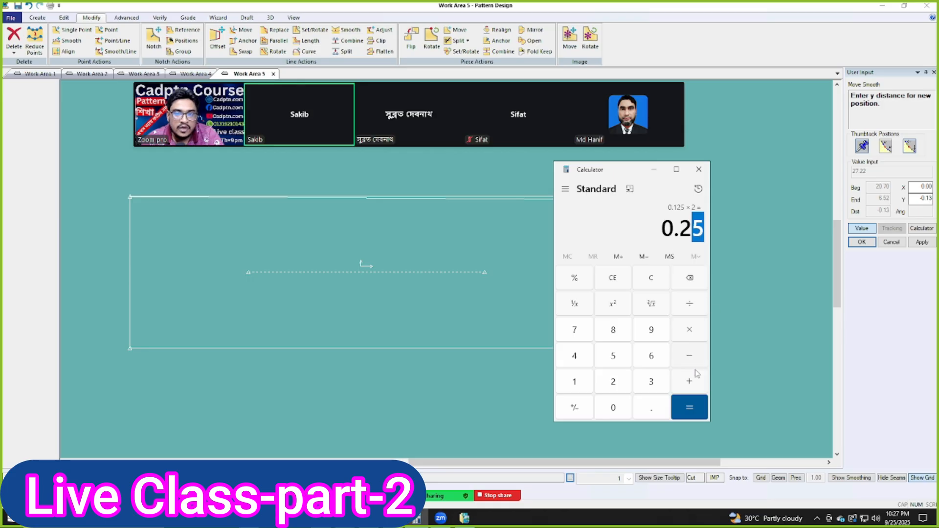
click(691, 406)
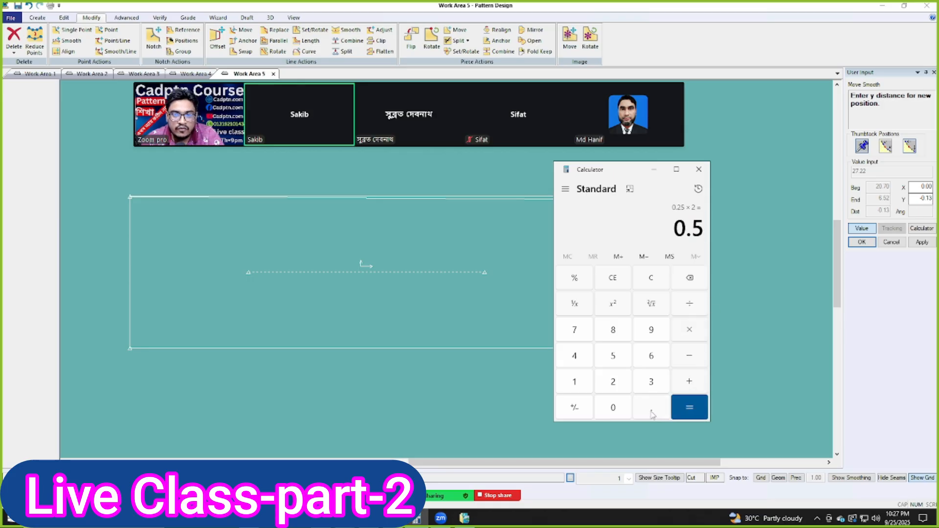
click(652, 410)
click(576, 385)
click(613, 383)
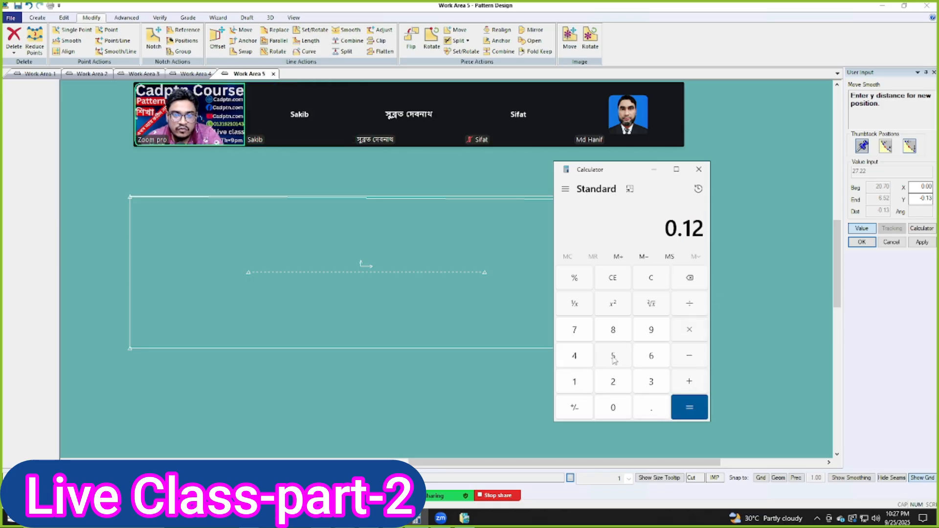
click(616, 358)
click(690, 407)
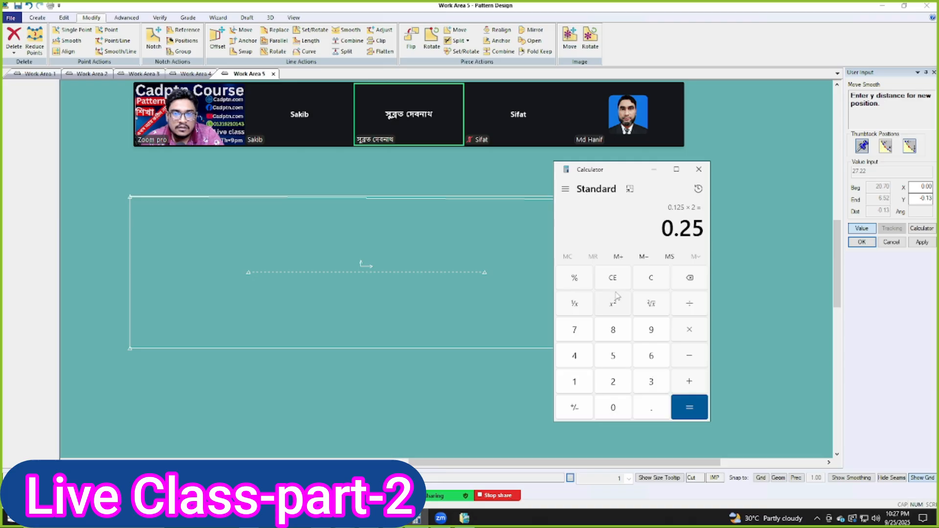
click(660, 284)
Calculate 0.25 + 0.125 to get three eighths of an inch and highlight the decimals of the result.
click(655, 411)
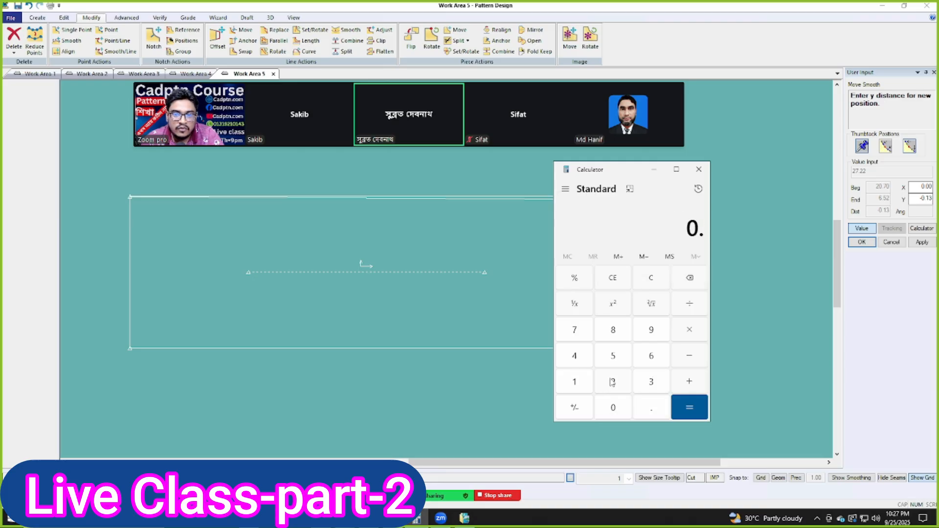
click(613, 381)
click(614, 357)
click(690, 381)
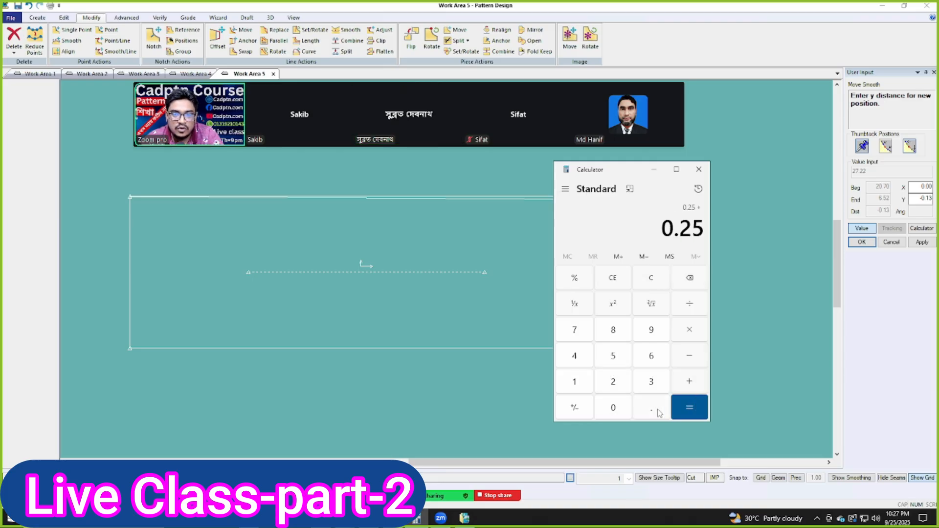
click(653, 409)
click(588, 385)
click(617, 384)
click(614, 358)
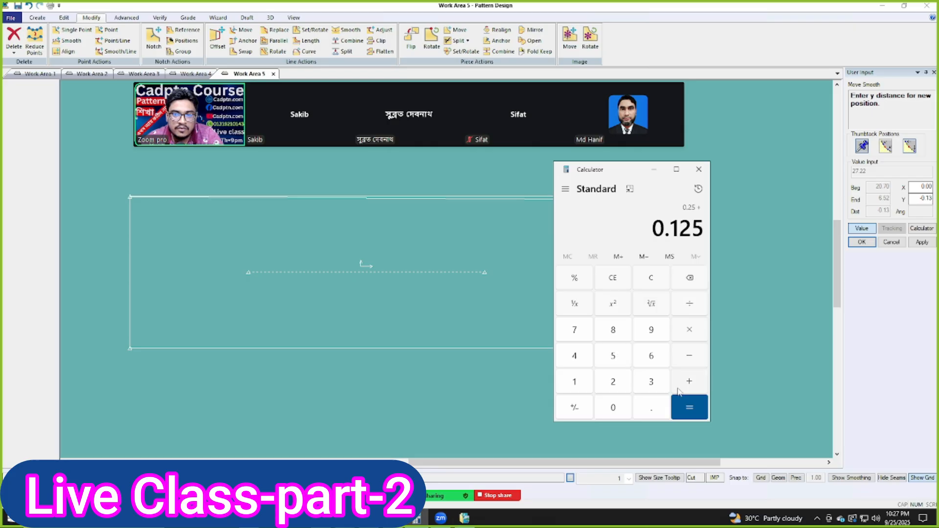
click(689, 407)
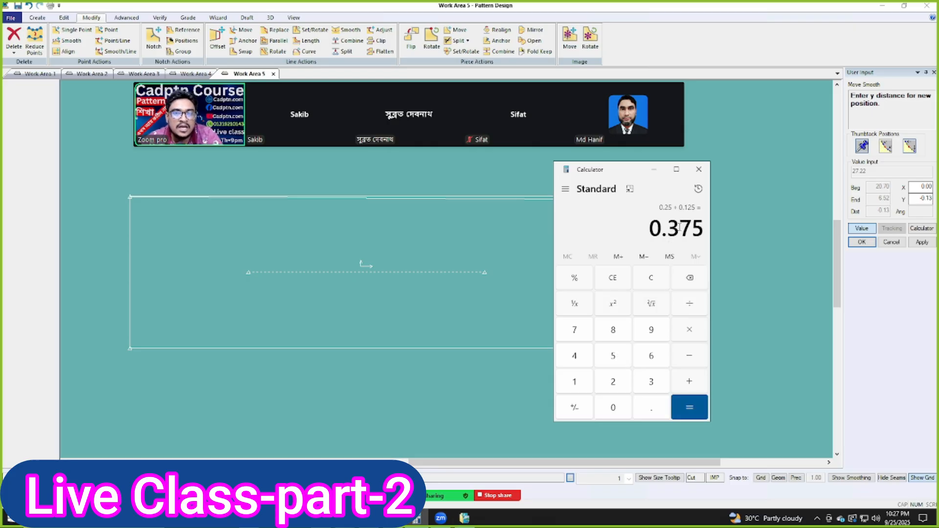
drag(705, 228, 668, 230)
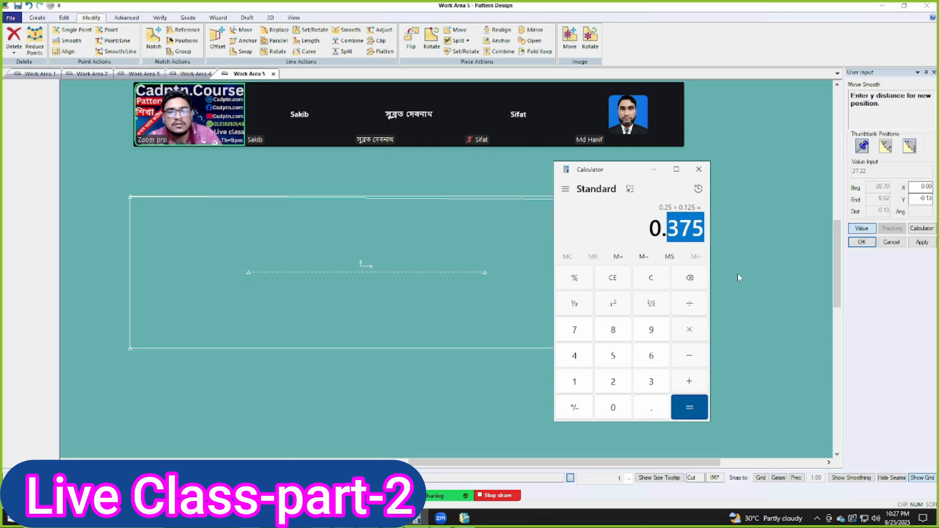
click(696, 229)
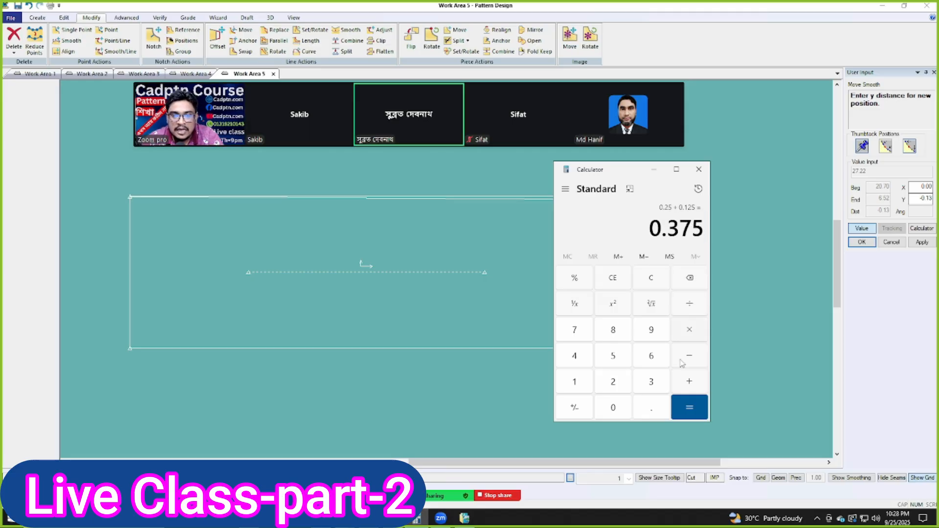
Add another 0.125 to the three-eighths result to reach four eighths of an inch.
click(690, 382)
click(651, 414)
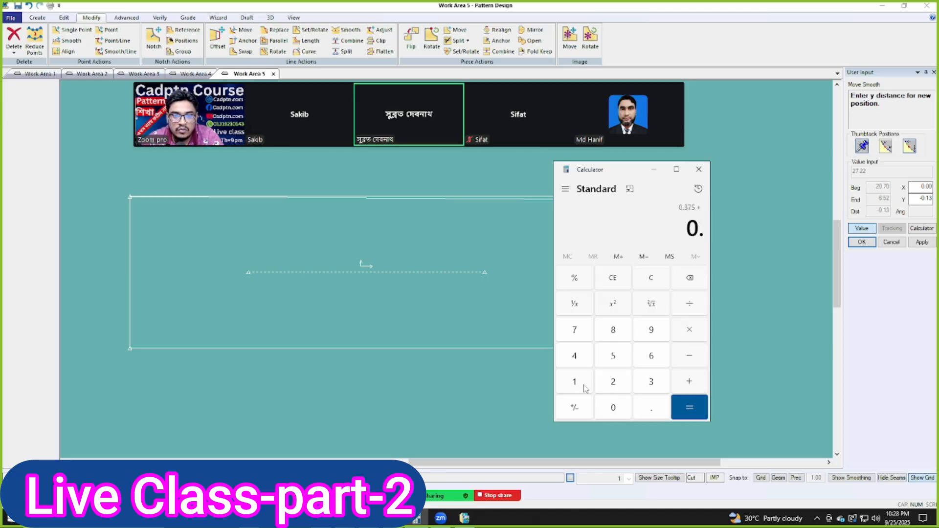
click(584, 387)
click(613, 382)
click(613, 357)
click(691, 409)
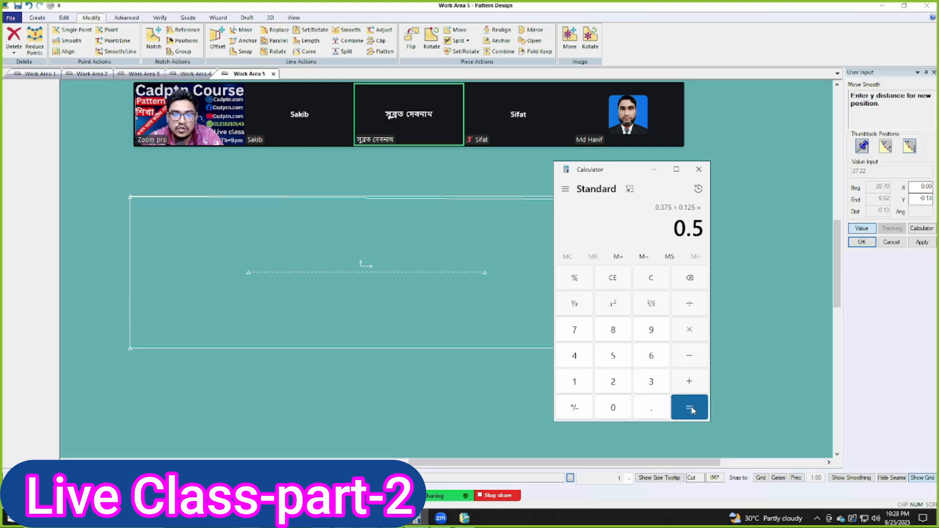
Add 0.125 to the half-inch result to work out five eighths of an inch.
click(690, 384)
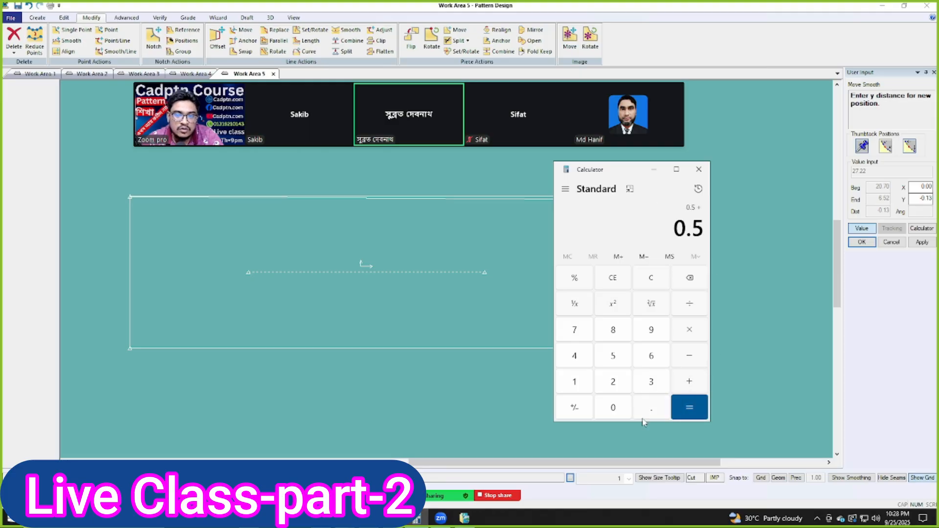
click(654, 411)
click(578, 389)
click(613, 383)
click(613, 356)
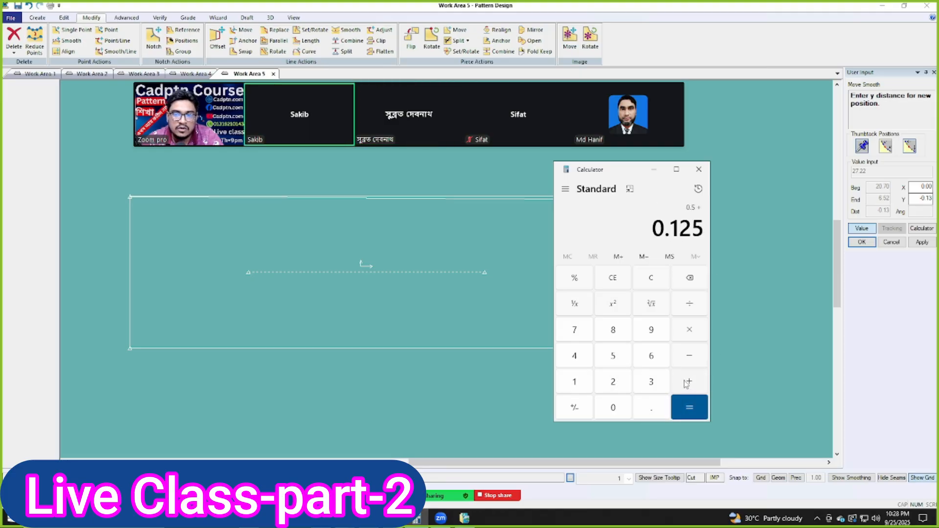
click(690, 382)
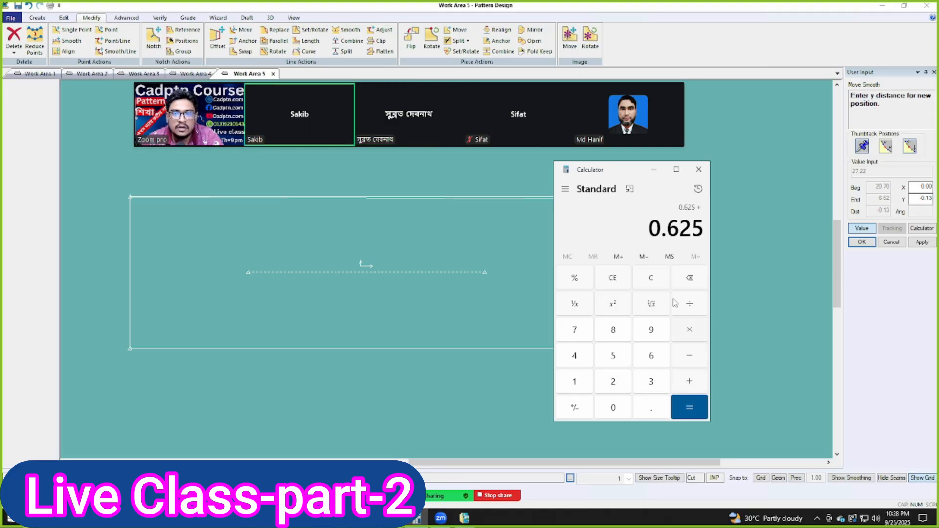
Add 0.125 to the five-eighths result to work out six eighths of an inch.
click(650, 411)
click(577, 384)
click(619, 385)
click(613, 356)
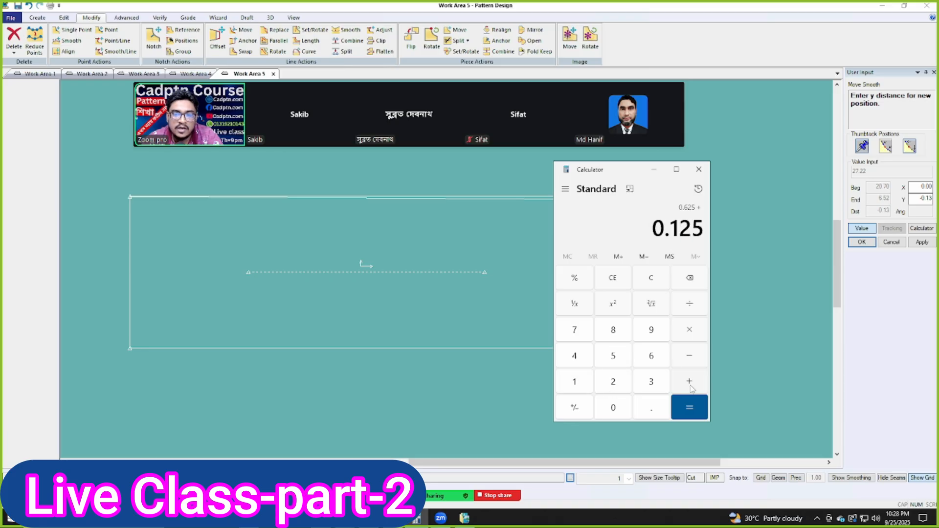
click(691, 410)
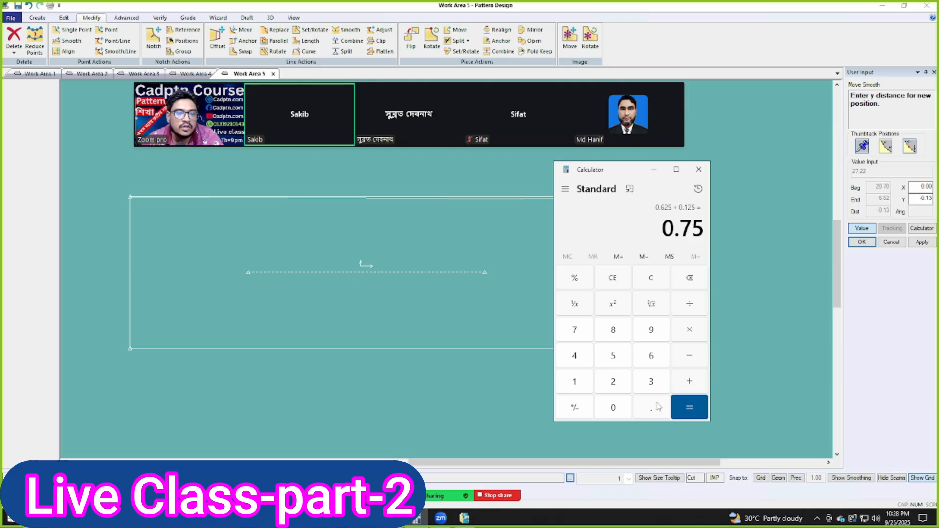
Add 0.125 to the three-quarter-inch result to work out seven eighths of an inch.
click(689, 382)
click(652, 407)
click(575, 382)
click(613, 382)
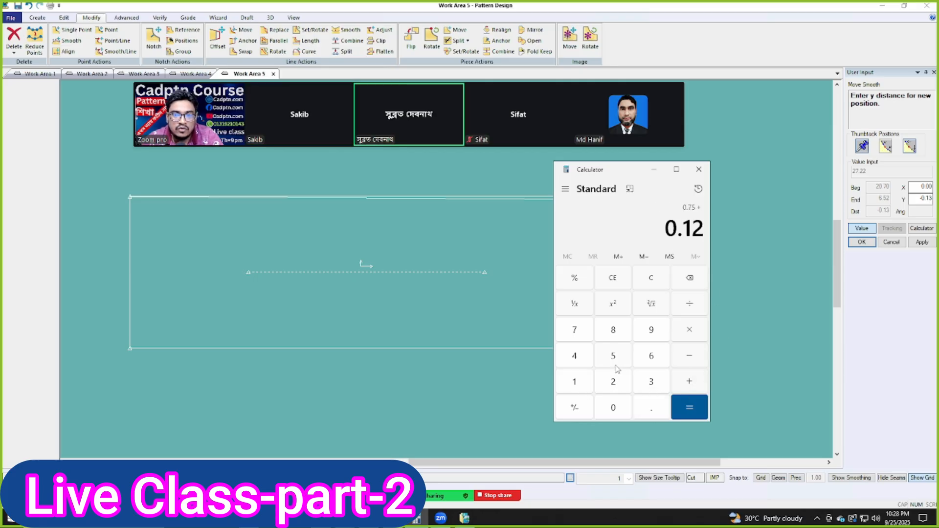
click(615, 362)
click(687, 406)
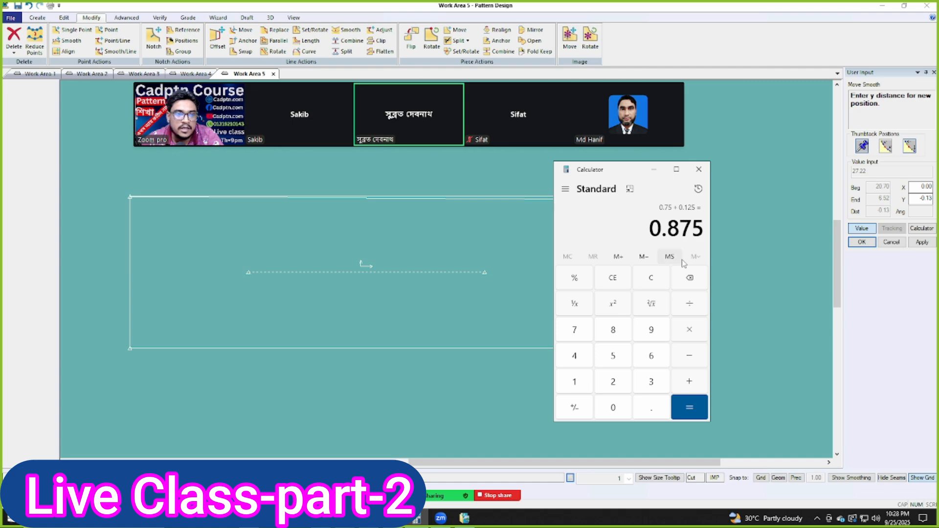
Add a final 0.125 to the seven-eighths result to complete one full inch.
click(690, 382)
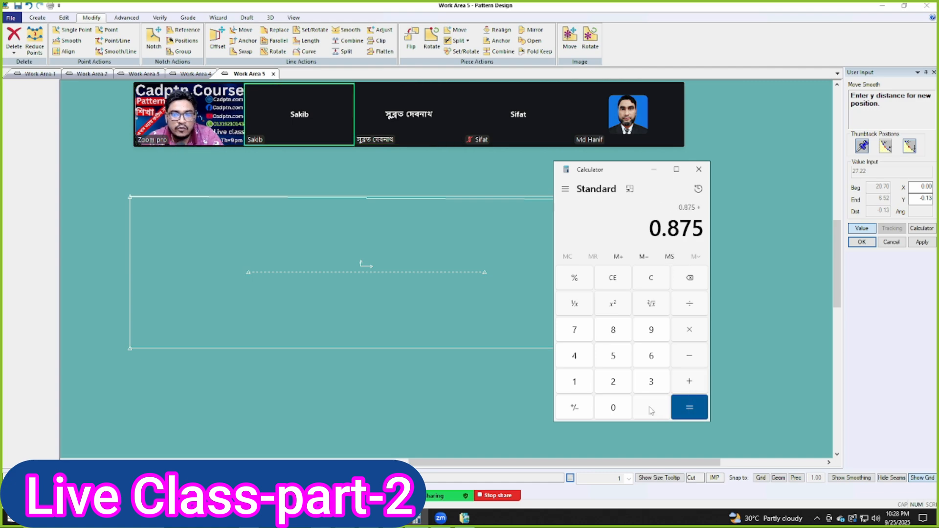
click(651, 408)
click(575, 382)
click(613, 382)
click(613, 356)
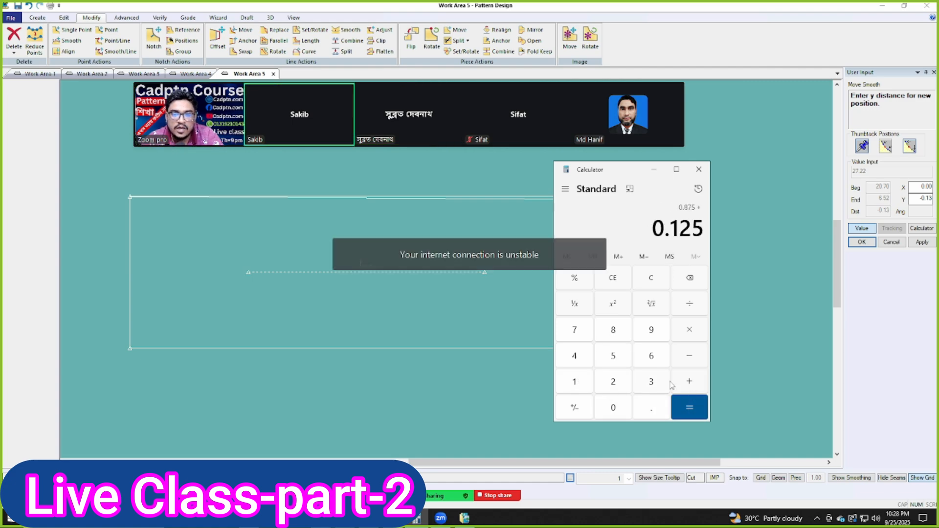
click(690, 411)
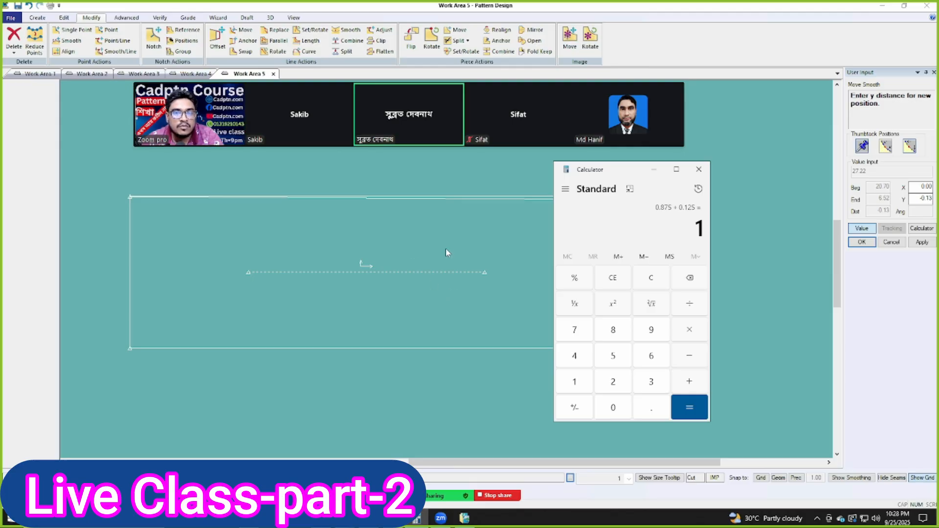
Minimize the calculator, cancel the pending point move on the rectangle, and leave the Move Smooth command.
click(654, 169)
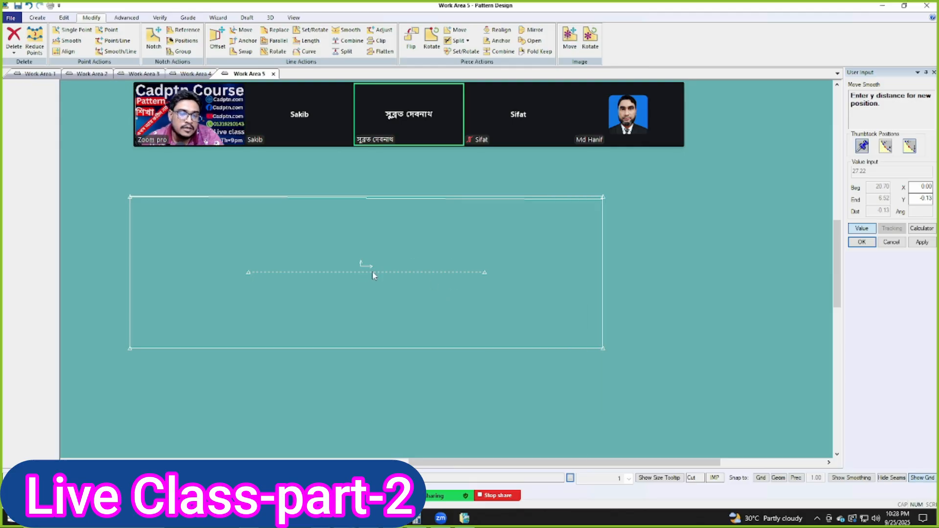
right_click(400, 227)
click(446, 244)
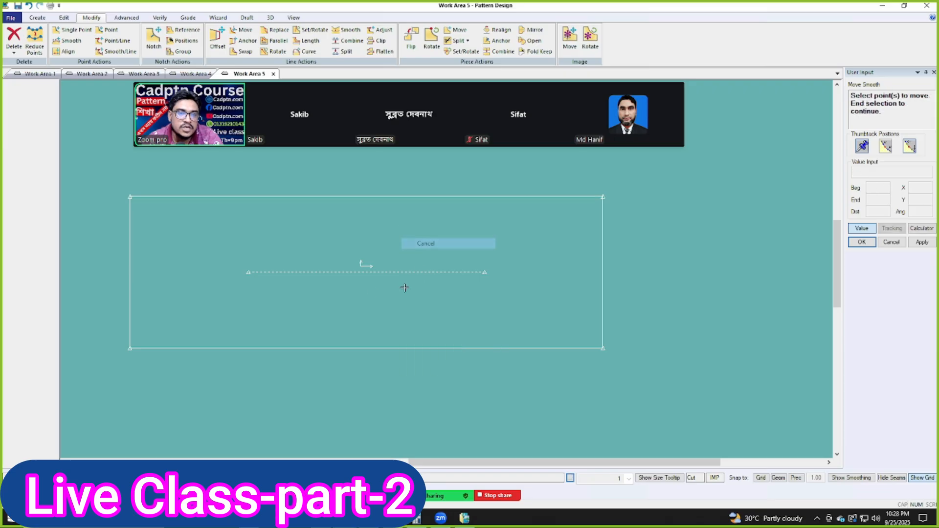
right_click(413, 243)
click(415, 254)
Shift the rectangle slightly within Work Area 5 and move the meeting's participant video strip below it.
drag(389, 274, 436, 287)
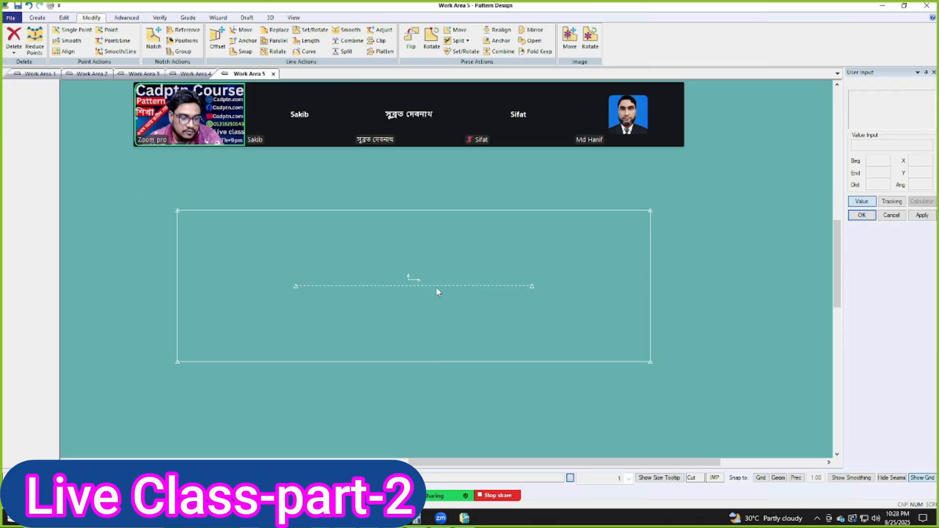
scroll(442, 287, up, 2)
scroll(486, 246, down, 2)
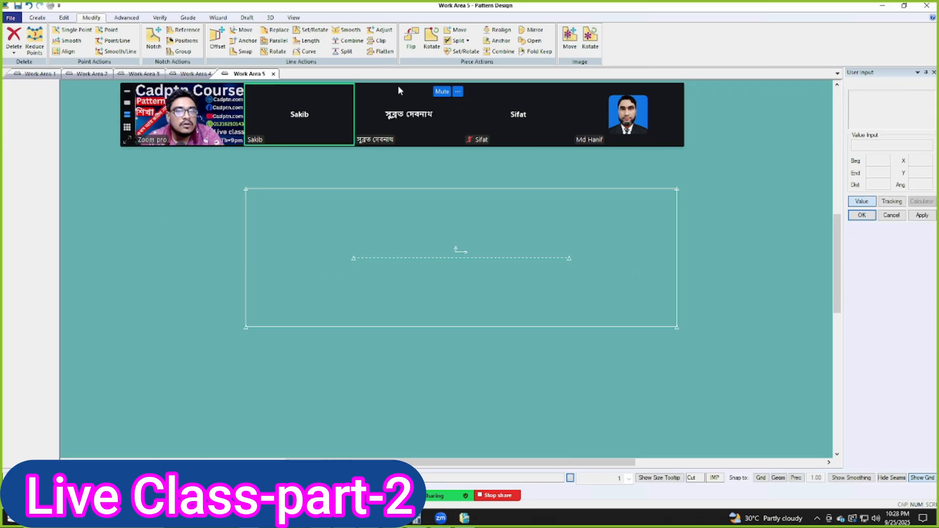
drag(396, 102, 281, 404)
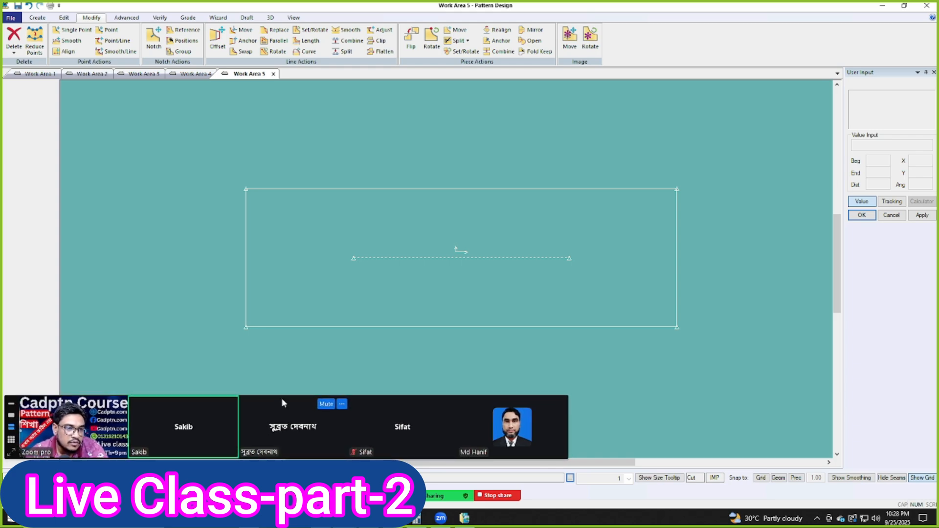